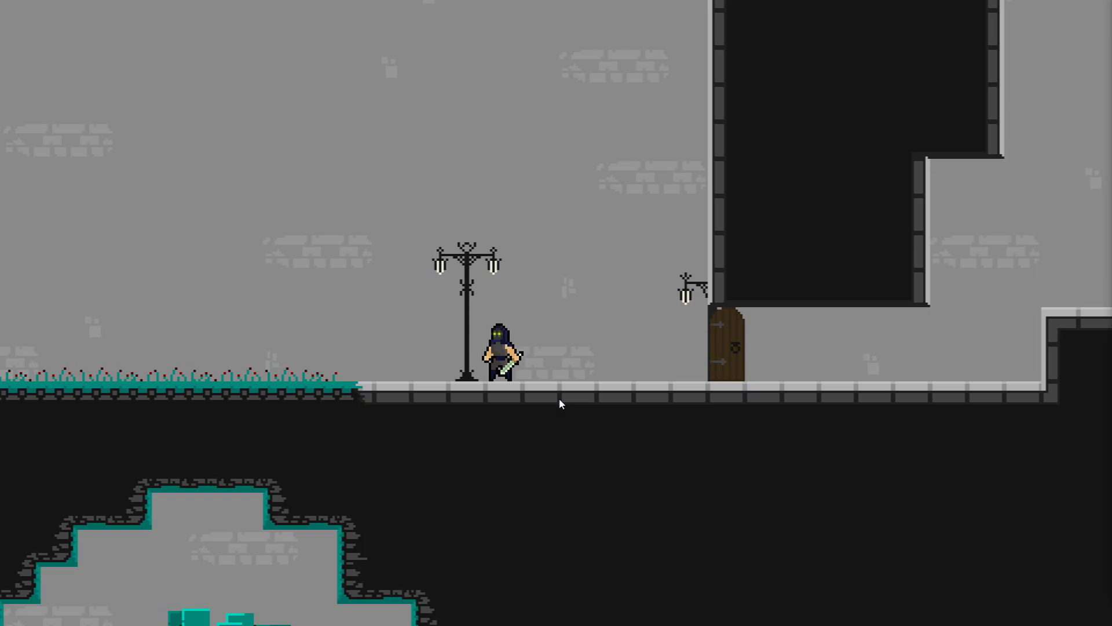
{"action": "key", "text": "a"}
{"action": "key", "text": "d"}
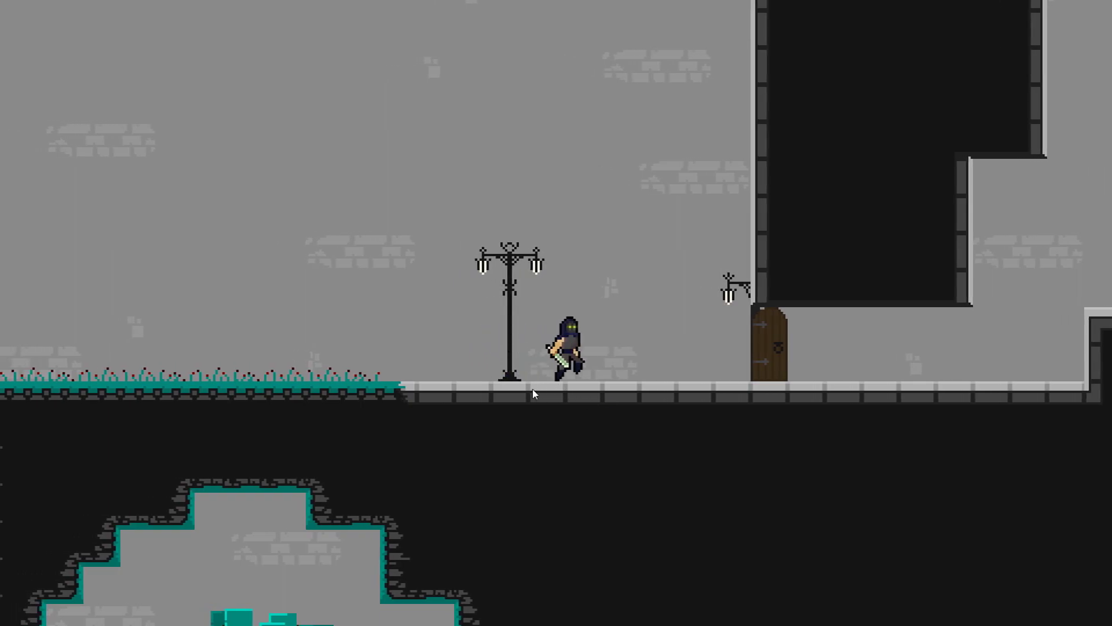
{"action": "key", "text": "a"}
{"action": "key", "text": "d"}
{"action": "key", "text": "a"}
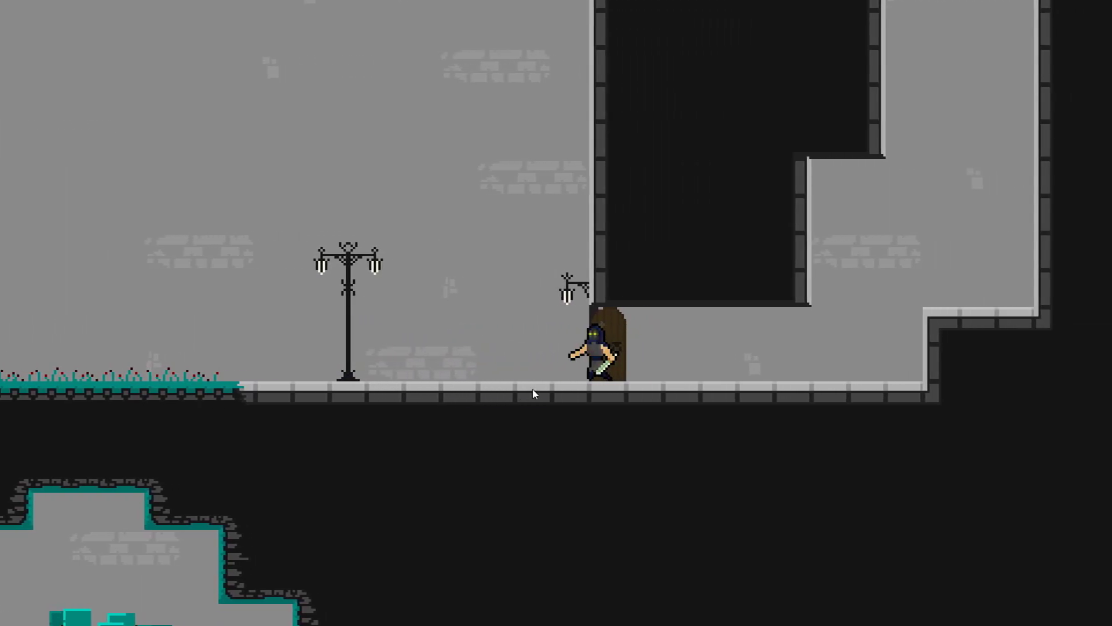
{"action": "key", "text": "space"}
{"action": "key", "text": "space"}
{"action": "key", "text": "space"}
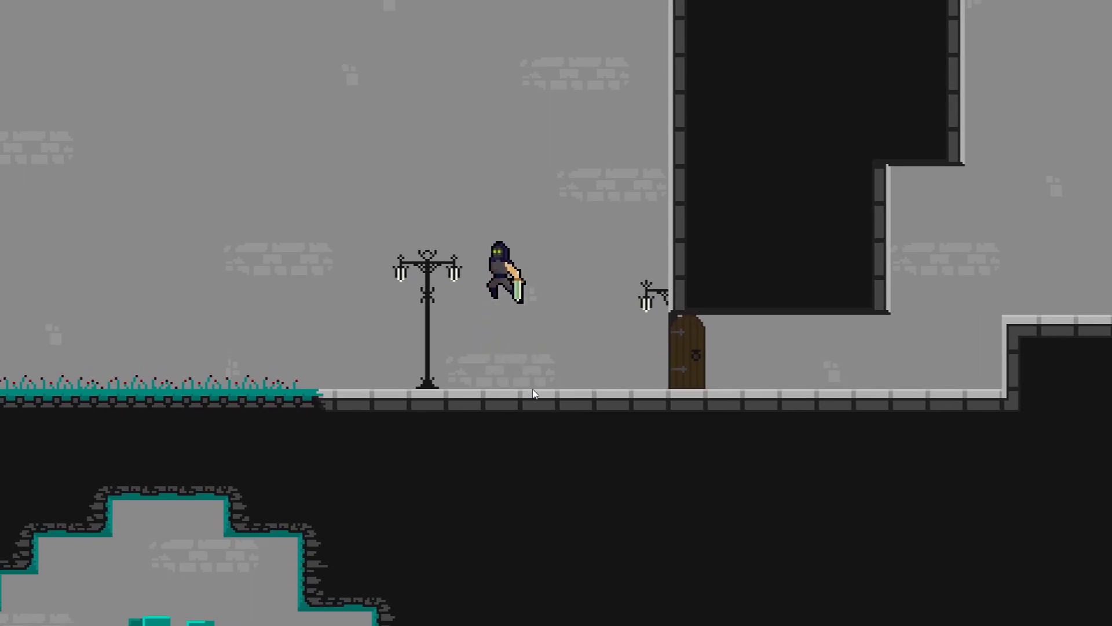
{"action": "key", "text": "d"}
{"action": "key", "text": "space"}
{"action": "key", "text": "space"}
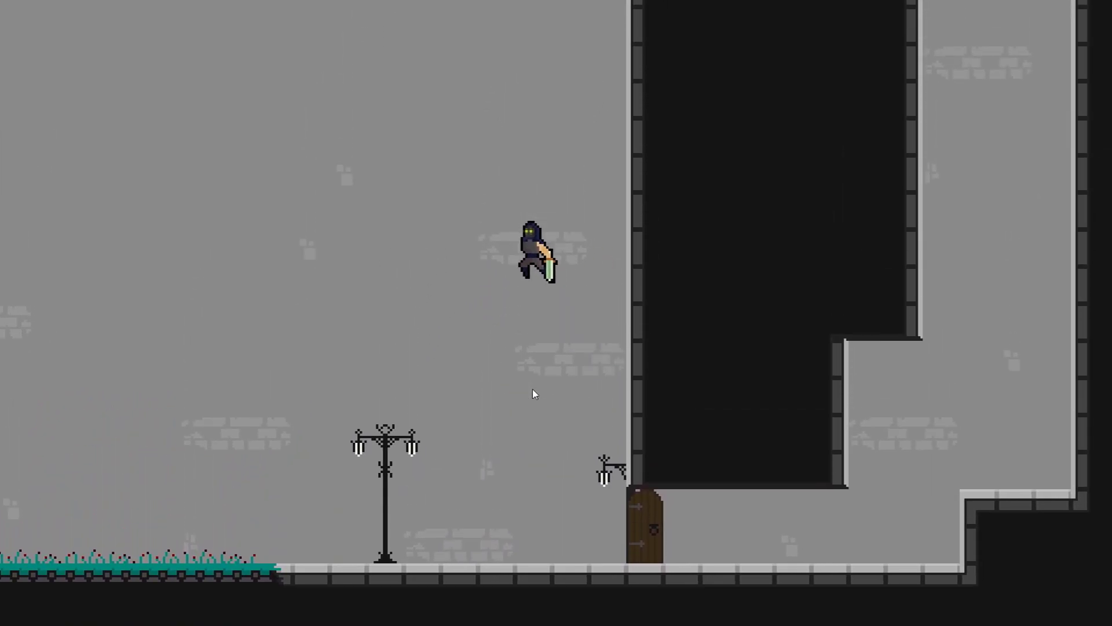
{"action": "key", "text": "d"}
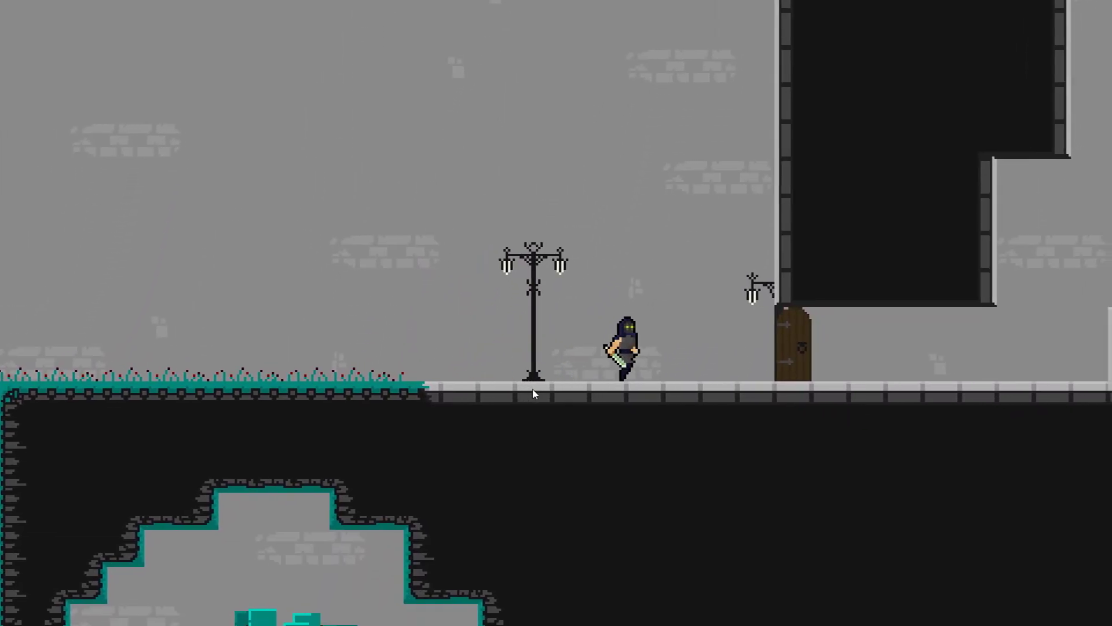
{"action": "key", "text": "space"}
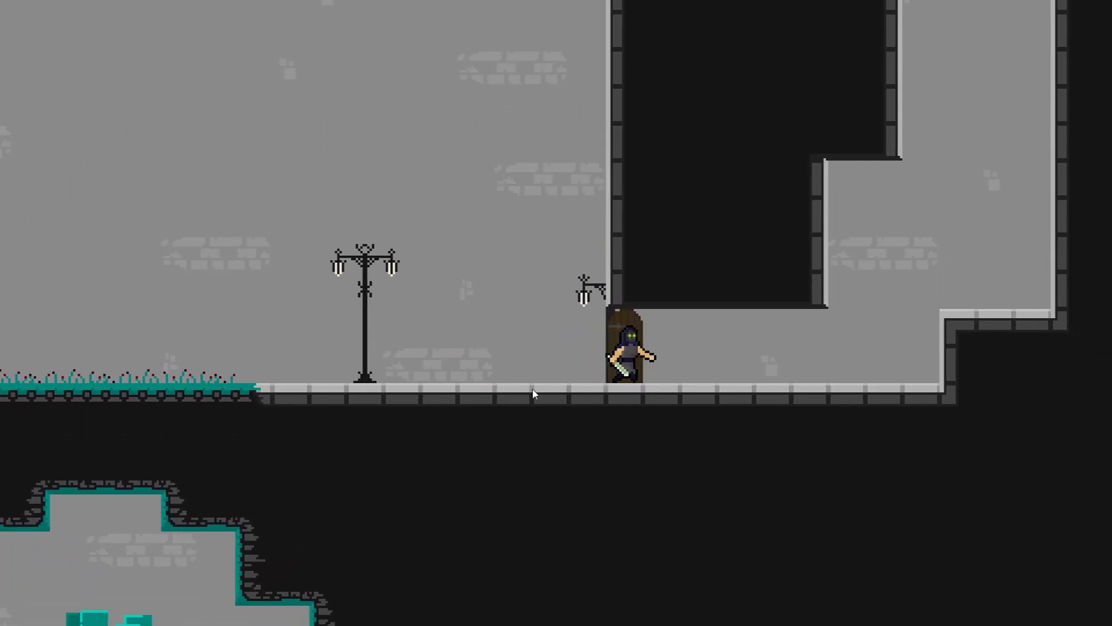
{"action": "key", "text": "d"}
{"action": "key", "text": "space"}
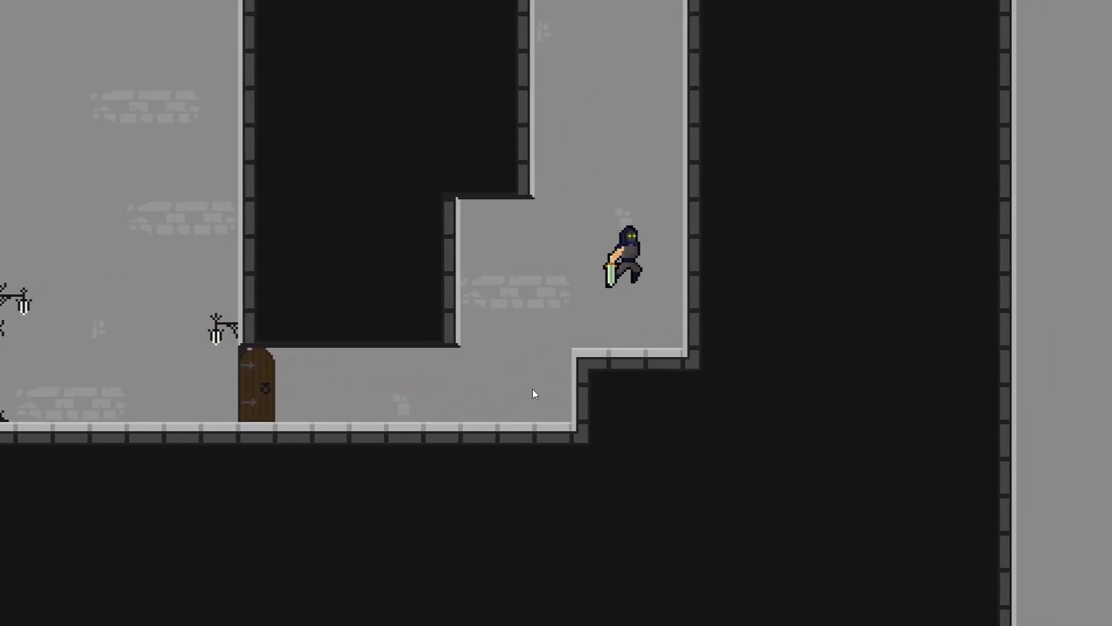
{"action": "key", "text": "space"}
{"action": "key", "text": "space"}
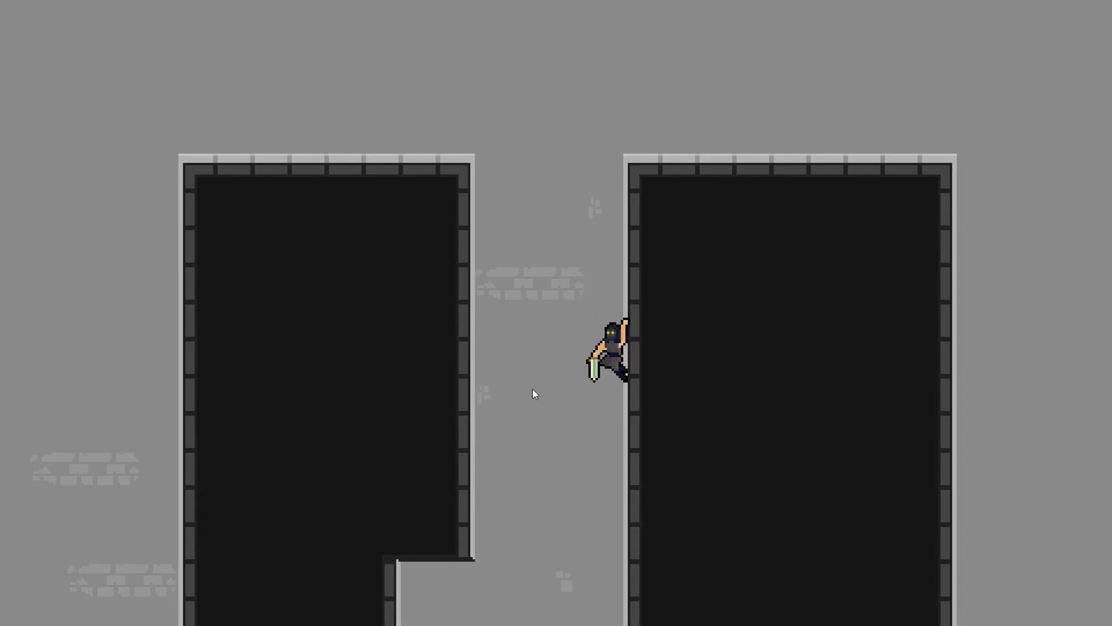
{"action": "key", "text": "a"}
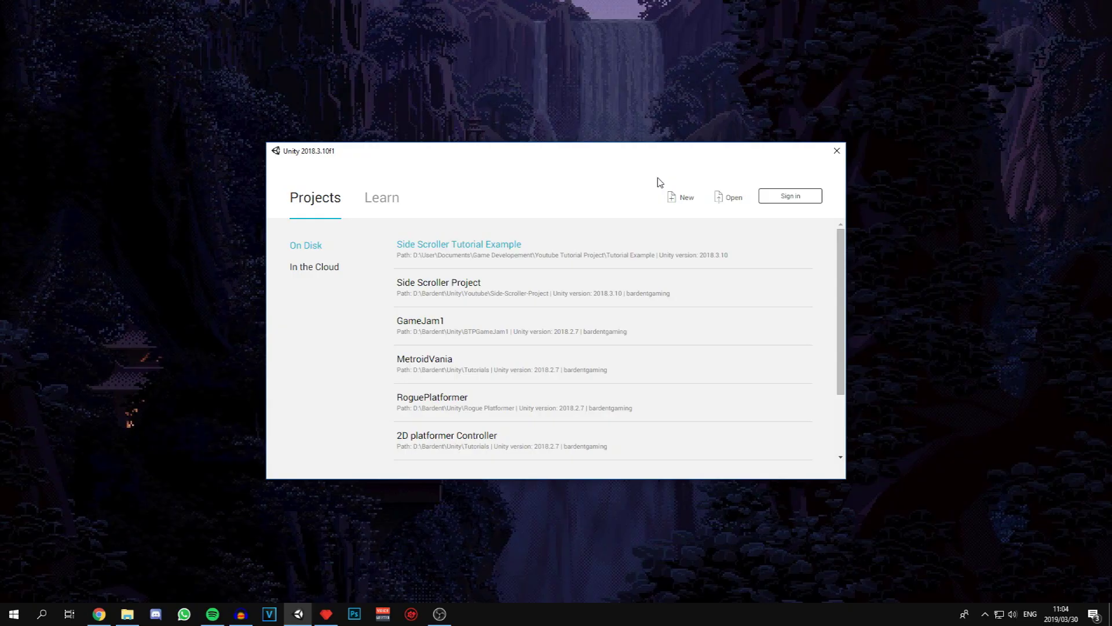
- Start a new Unity project and name it "2D Platformer Controller Tutorial"
{"action": "left_click", "coordinate": [686, 198]}
{"action": "left_click", "coordinate": [559, 280]}
{"action": "key", "text": "ctrl+shift+Left"}
{"action": "key", "text": "ctrl+shift+Left"}
{"action": "key", "text": "ctrl+shift+Left"}
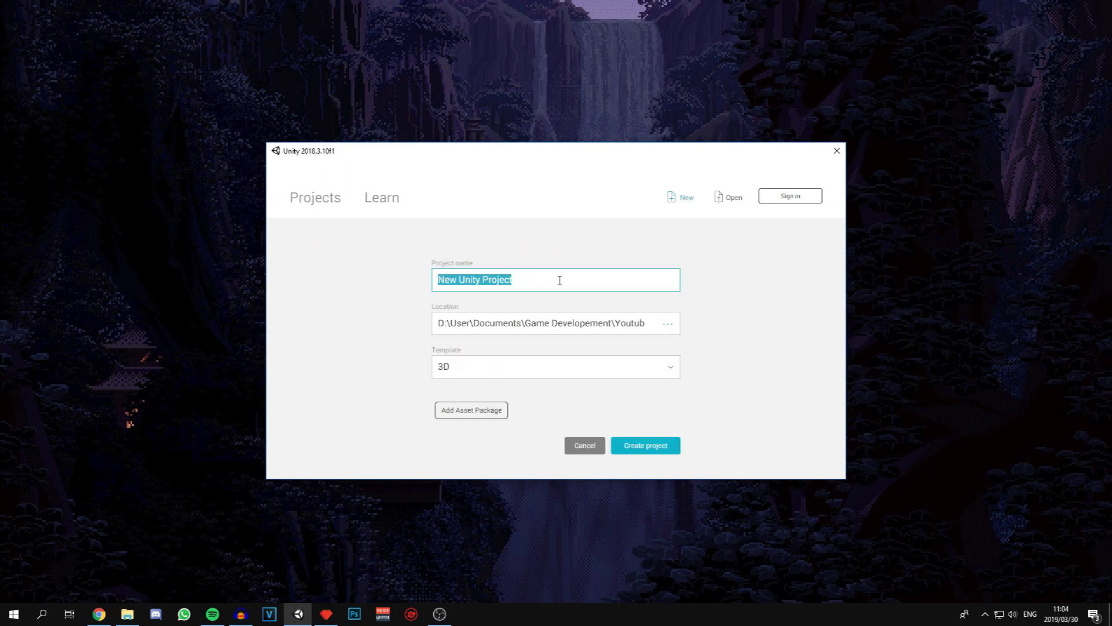
{"action": "type", "text": "2D Platformer Controller Tutorial"}
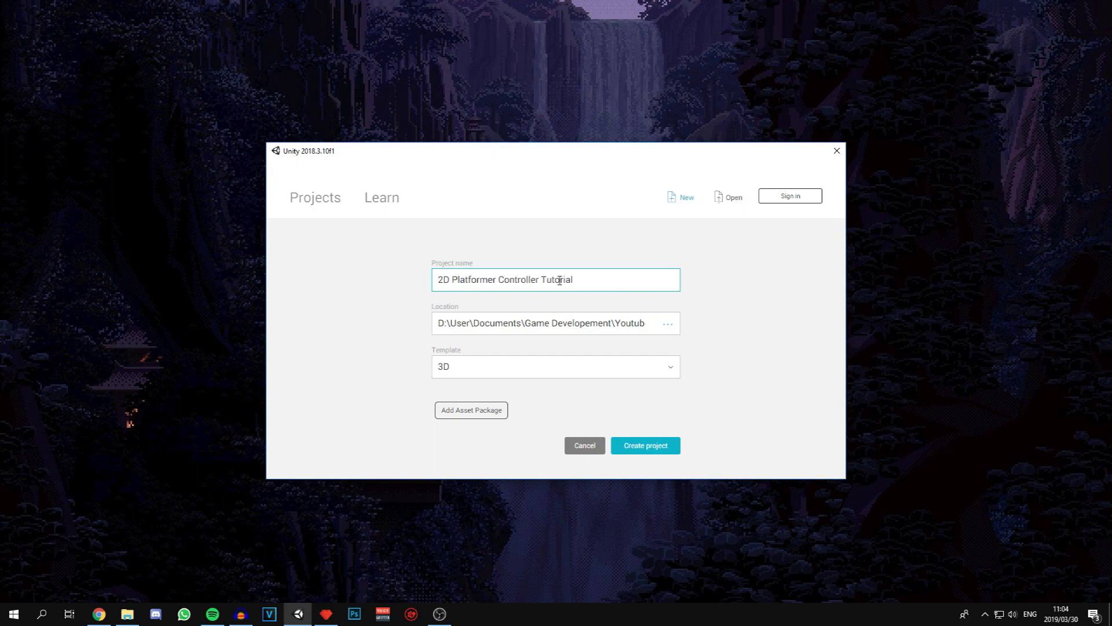
- Set the new project's location to the Youtube Tutorial Project folder
{"action": "left_click", "coordinate": [668, 324]}
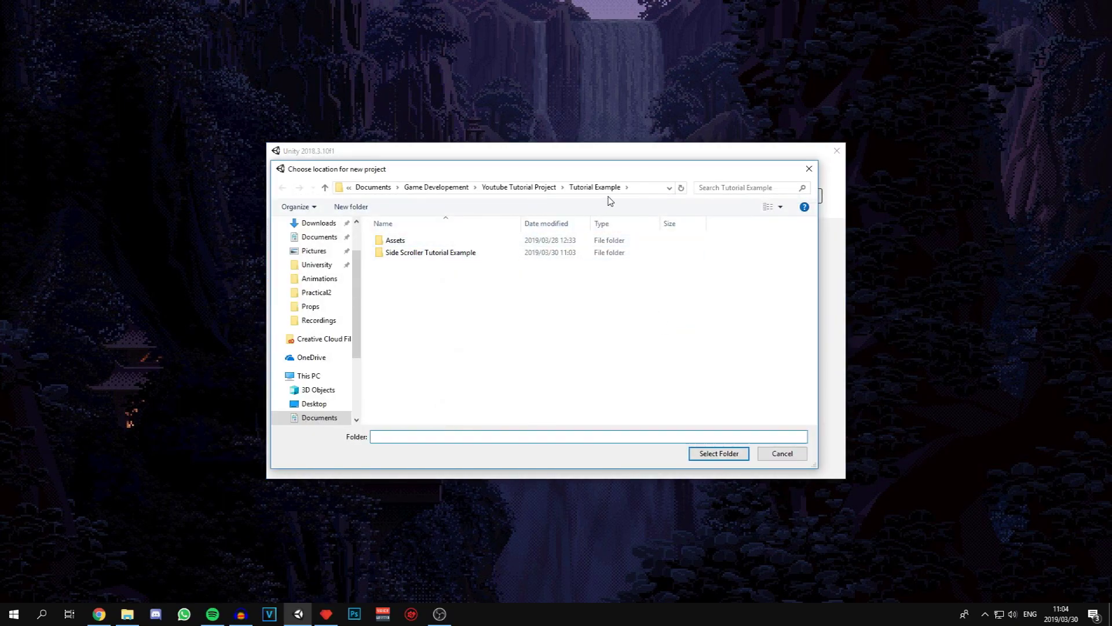
{"action": "left_click", "coordinate": [545, 187]}
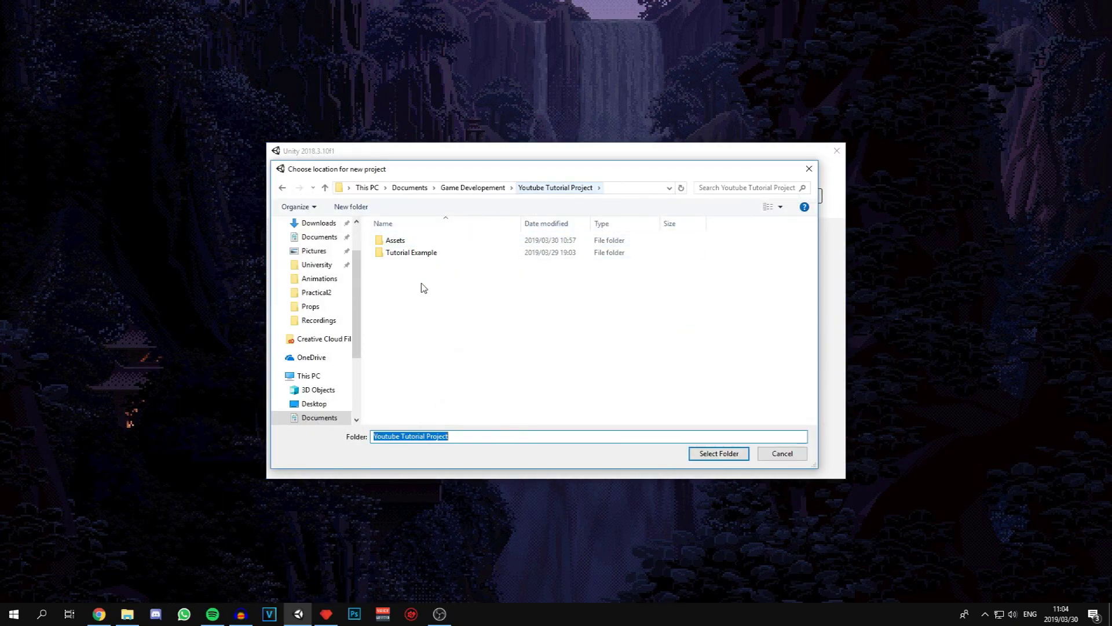
{"action": "left_click", "coordinate": [717, 454]}
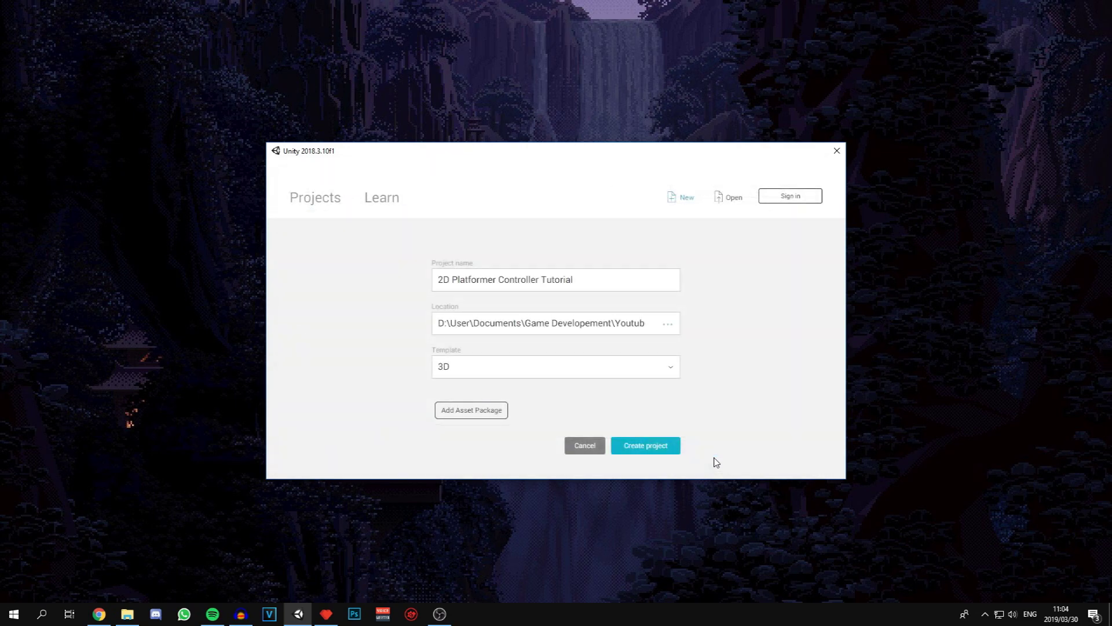
- Choose the 2D template and create the project
{"action": "left_click", "coordinate": [526, 371]}
{"action": "left_click", "coordinate": [456, 365]}
{"action": "left_click", "coordinate": [642, 446]}
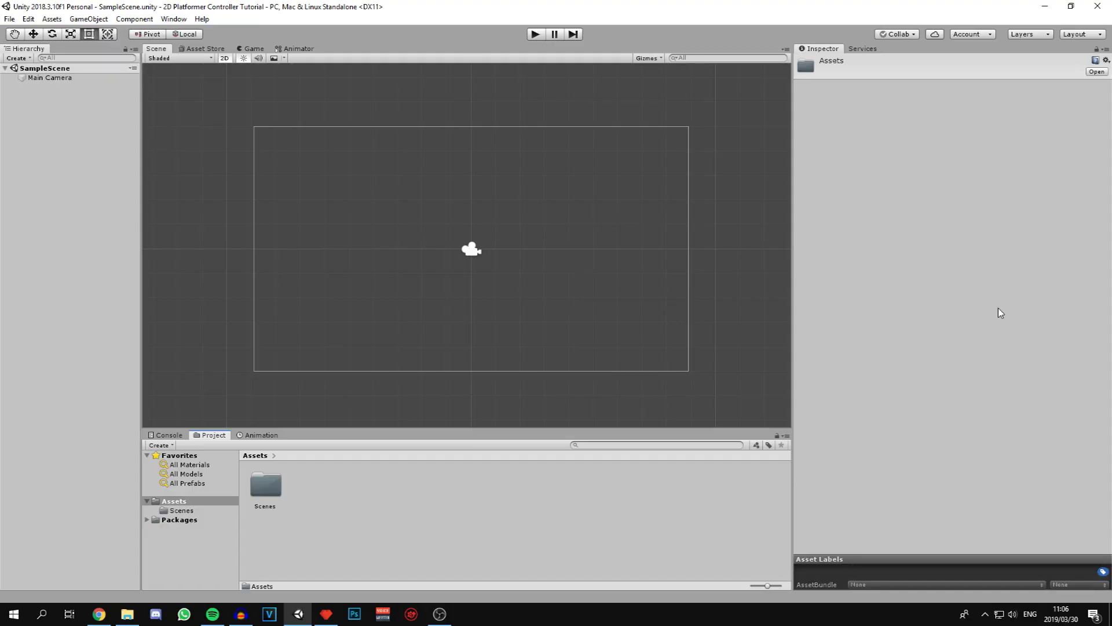
{"action": "right_click", "coordinate": [442, 529]}
{"action": "mouse_move", "coordinate": [484, 256]}
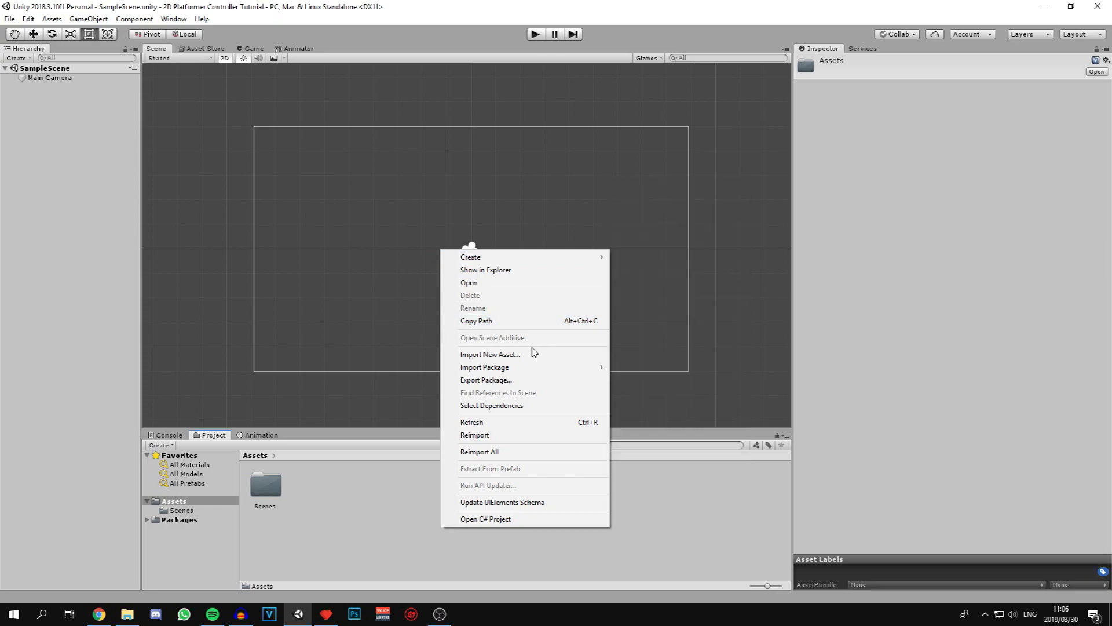
{"action": "left_click", "coordinate": [402, 483]}
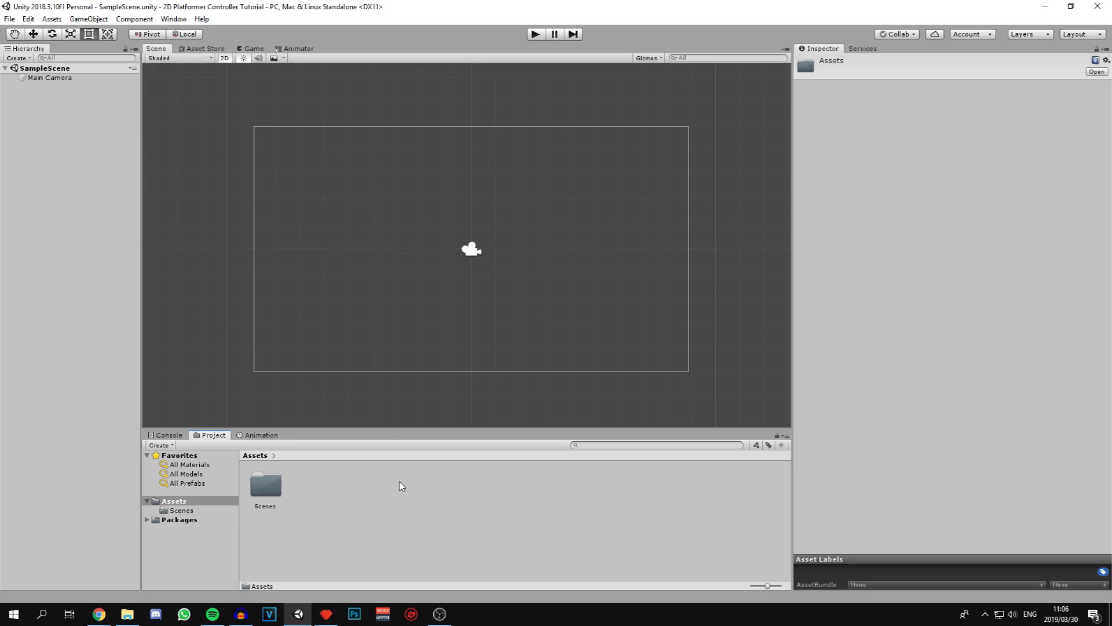
- Import the Tile Set image from the tutorial's Assets > Tile Sets folder into the project's Assets folder
{"action": "right_click", "coordinate": [400, 481]}
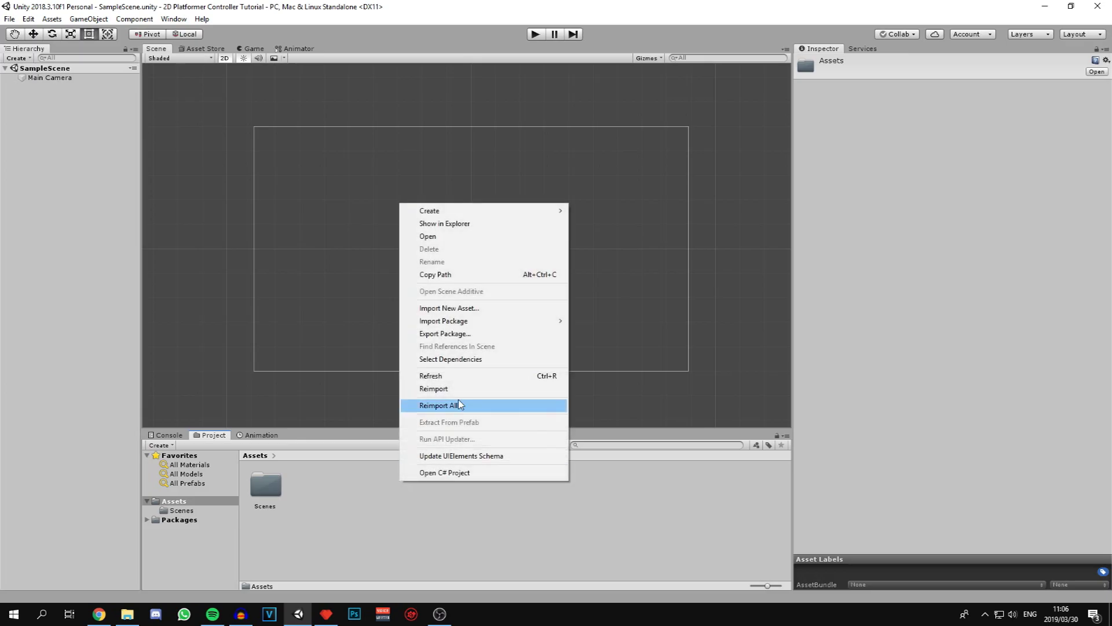
{"action": "left_click", "coordinate": [458, 308]}
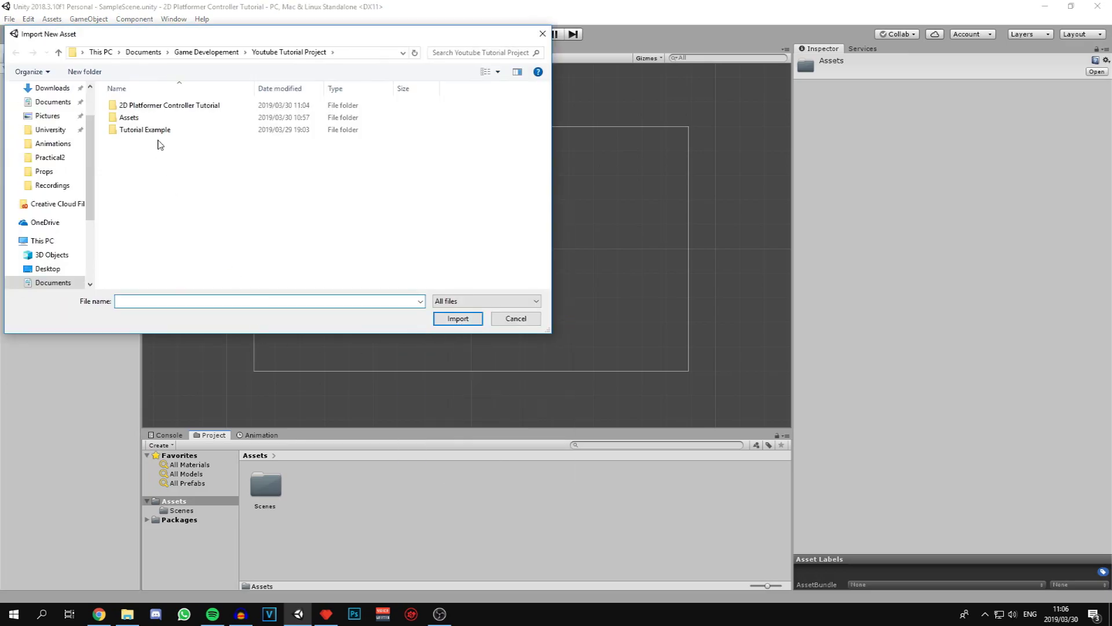
{"action": "double_click", "coordinate": [130, 117]}
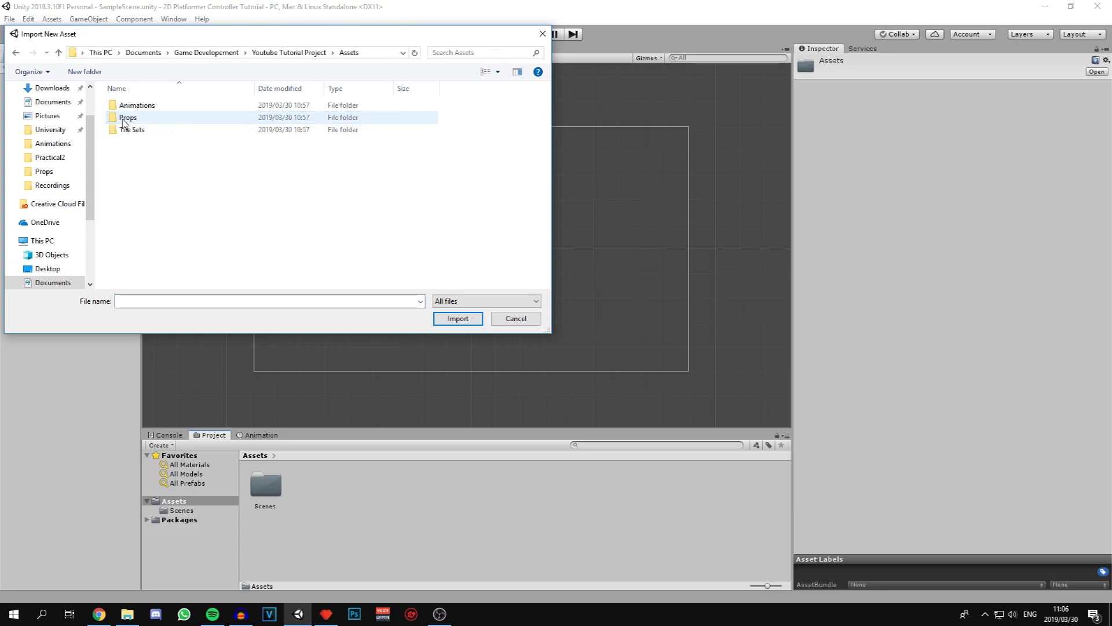
{"action": "double_click", "coordinate": [153, 132]}
{"action": "double_click", "coordinate": [136, 116]}
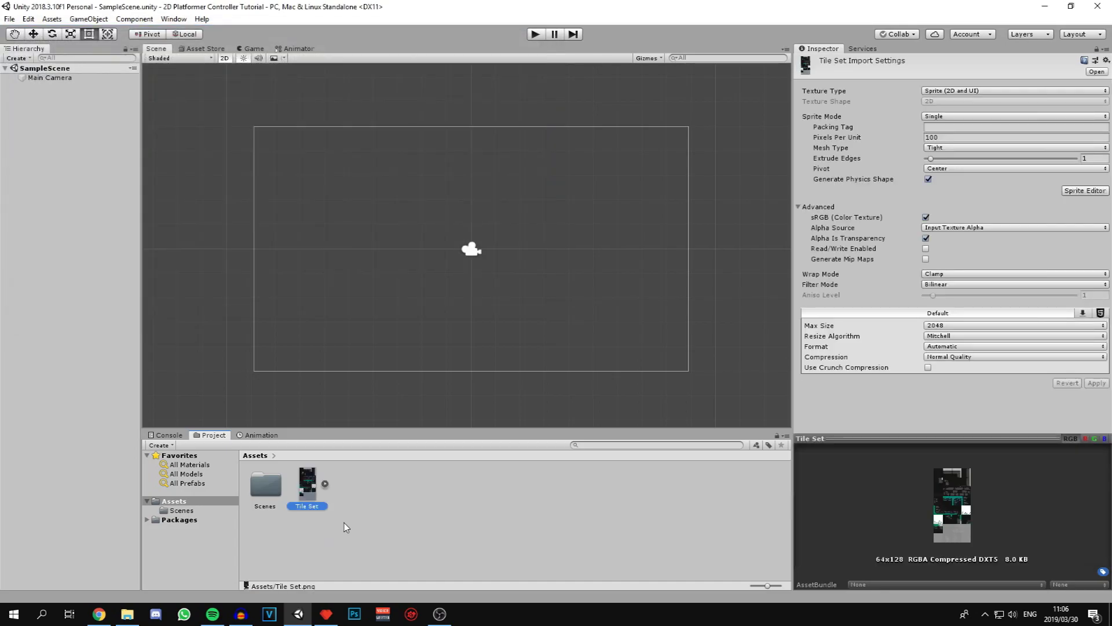
- Import the Decor Items image from the tutorial's Props folder into the project's Assets folder
{"action": "right_click", "coordinate": [407, 500]}
{"action": "left_click", "coordinate": [457, 327]}
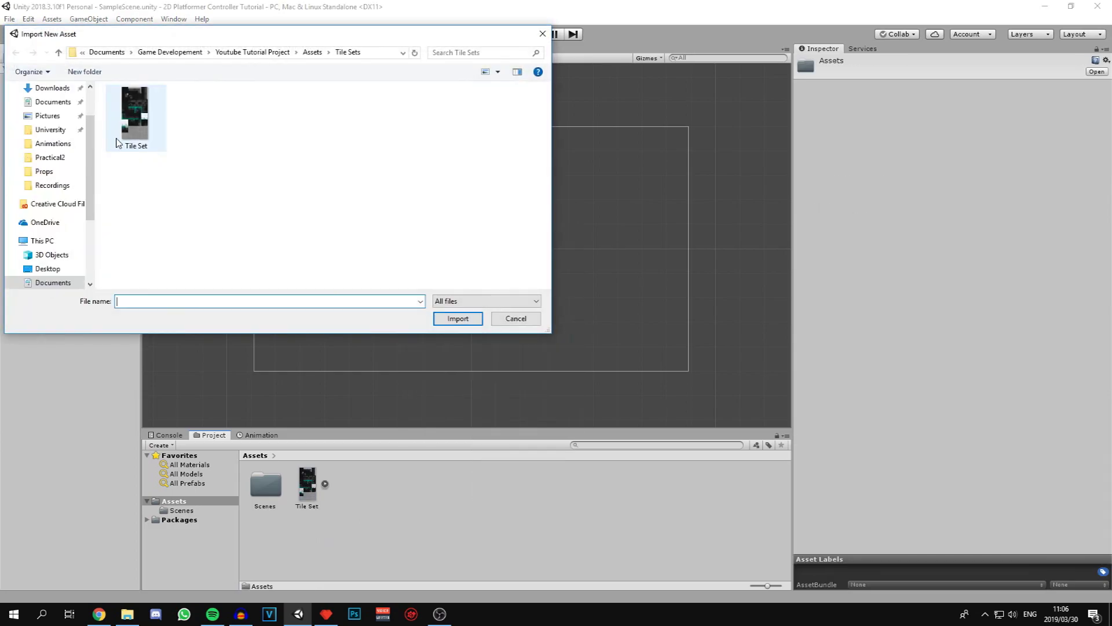
{"action": "left_click", "coordinate": [311, 53]}
{"action": "double_click", "coordinate": [129, 117]}
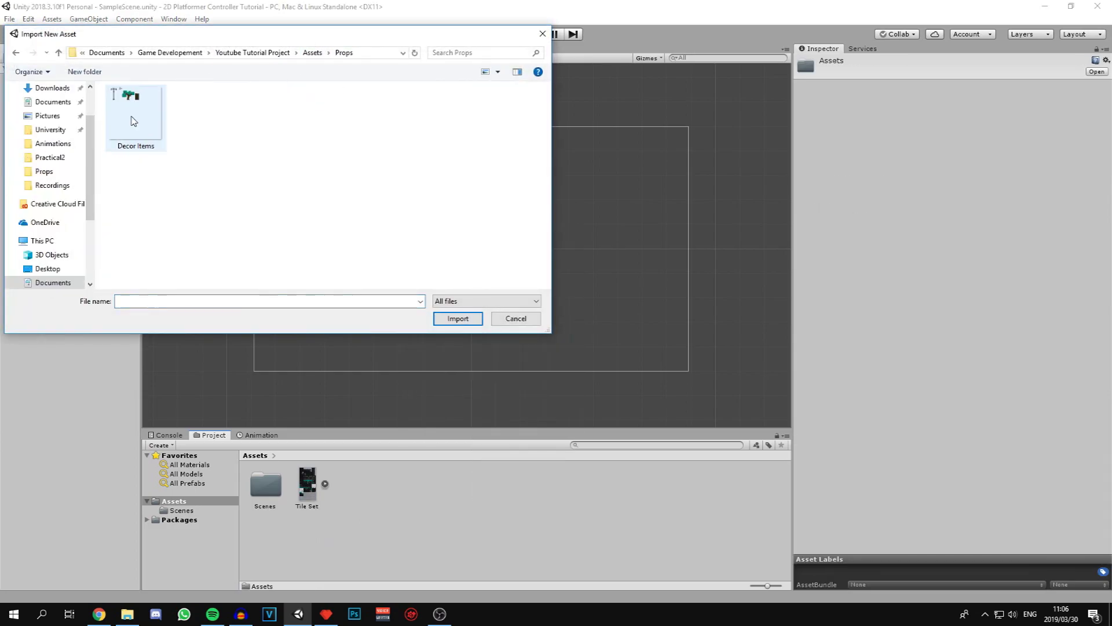
{"action": "double_click", "coordinate": [131, 120]}
- Import the Idle, Jump, Walk and Wall Slide sprite sheets together from the tutorial's Animations folder
{"action": "right_click", "coordinate": [407, 501]}
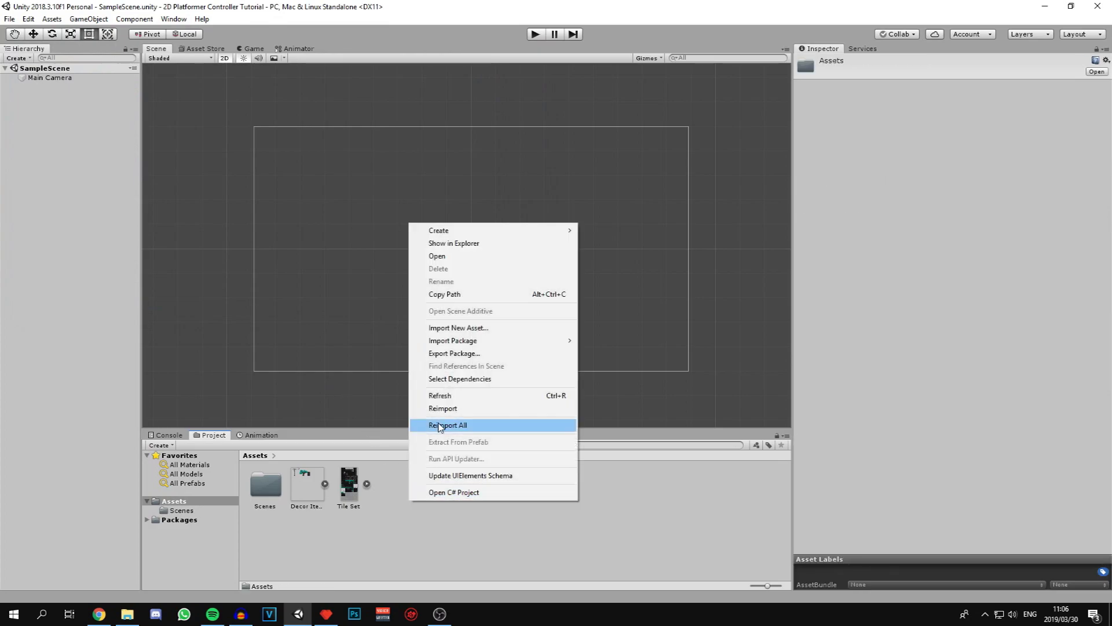
{"action": "right_click", "coordinate": [447, 501]}
{"action": "left_click", "coordinate": [475, 327]}
{"action": "left_click", "coordinate": [312, 52]}
{"action": "double_click", "coordinate": [131, 104]}
{"action": "left_click", "coordinate": [139, 136]}
{"action": "left_click", "coordinate": [327, 137], "text": "shift"}
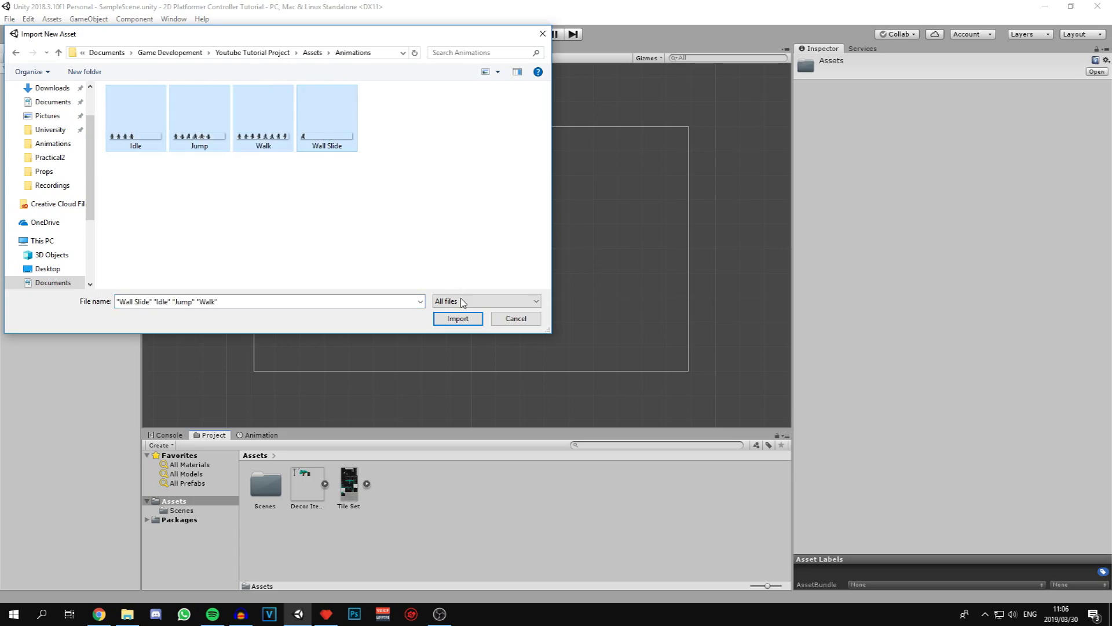
{"action": "left_click", "coordinate": [458, 318]}
{"action": "left_click", "coordinate": [592, 524]}
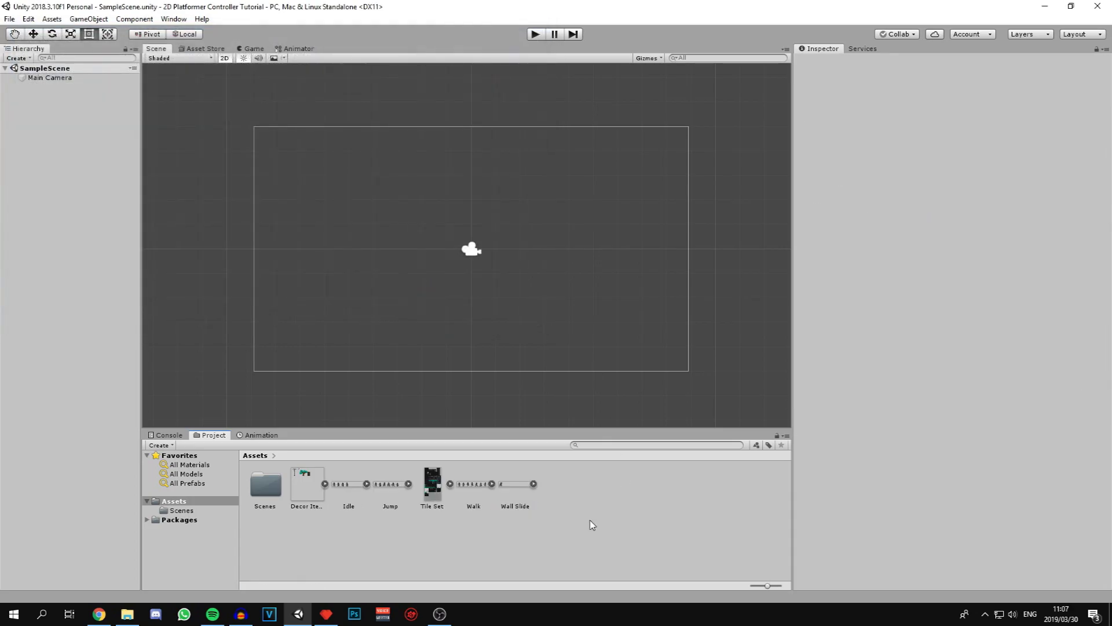
- For all six imported textures, from Decor Items to Wall Slide, set Pixels Per Unit to 16 and Sprite Mode to Multiple
{"action": "left_click", "coordinate": [309, 485]}
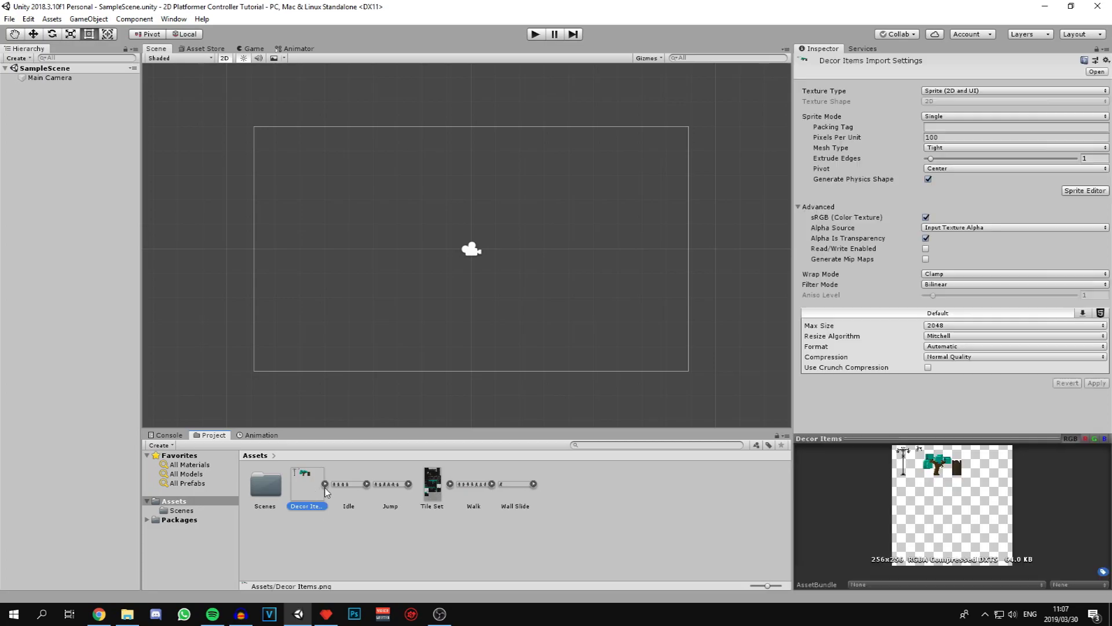
{"action": "left_click", "coordinate": [521, 497], "text": "shift"}
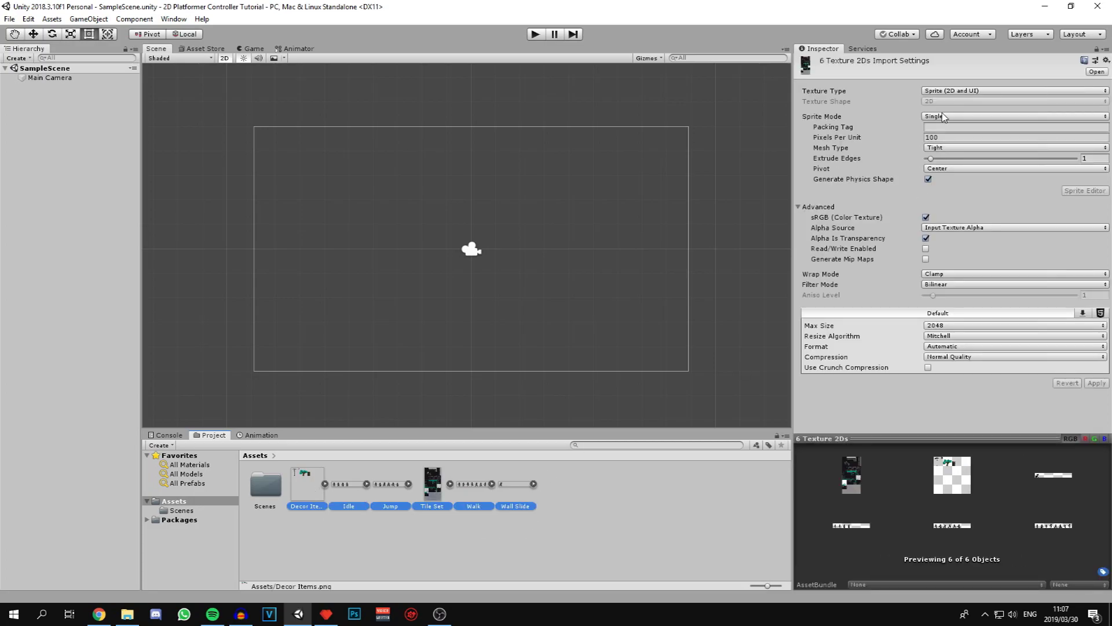
{"action": "left_click", "coordinate": [971, 137]}
{"action": "type", "text": "16"}
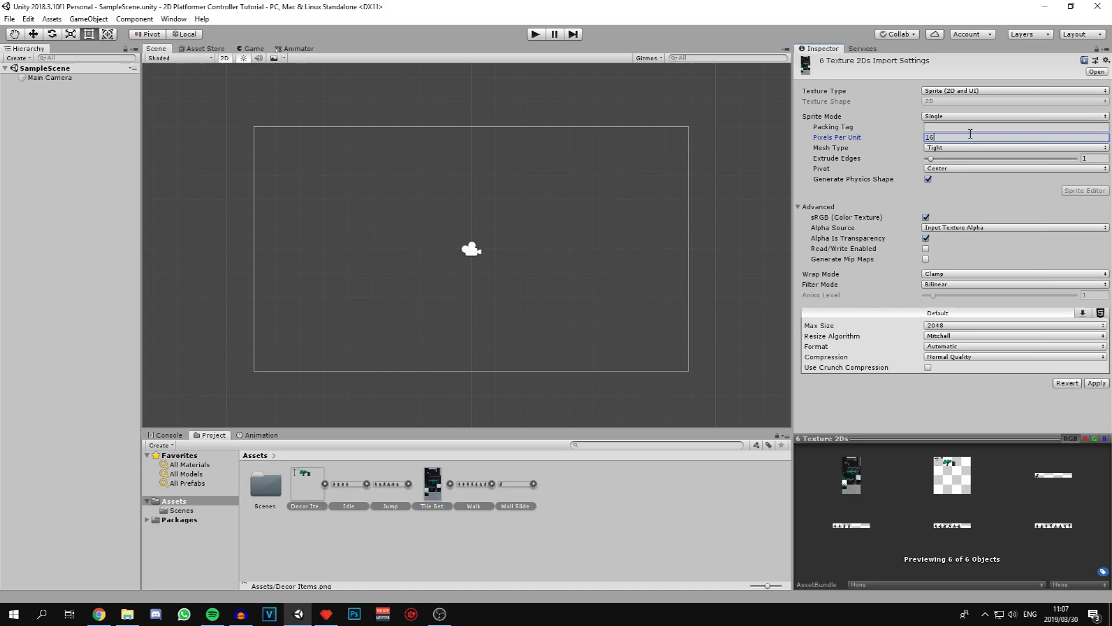
{"action": "left_click", "coordinate": [943, 117]}
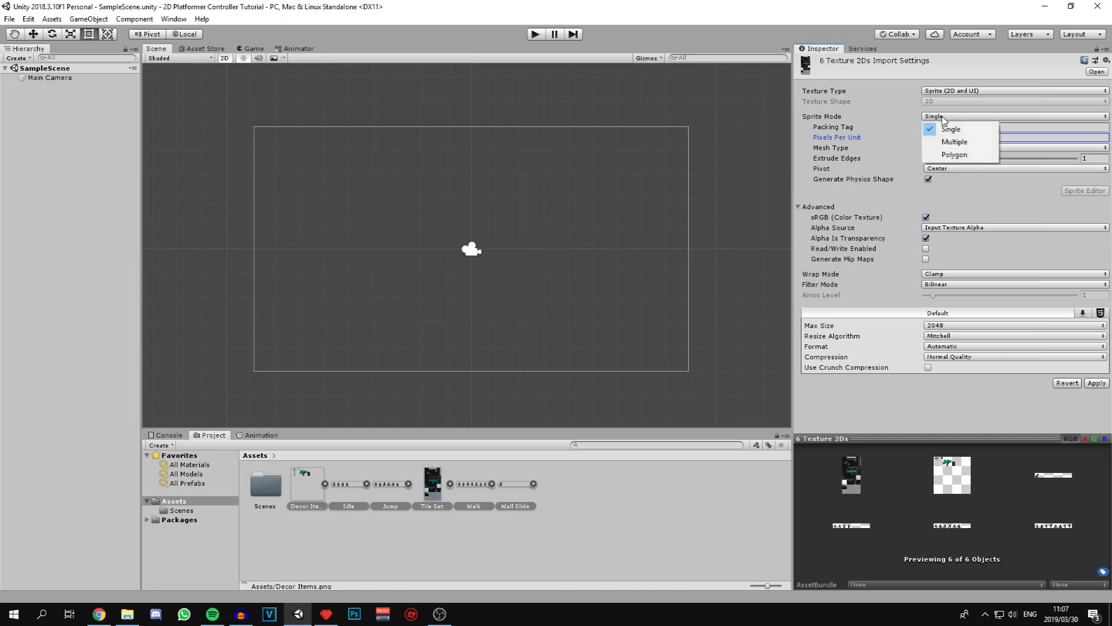
{"action": "left_click", "coordinate": [956, 138]}
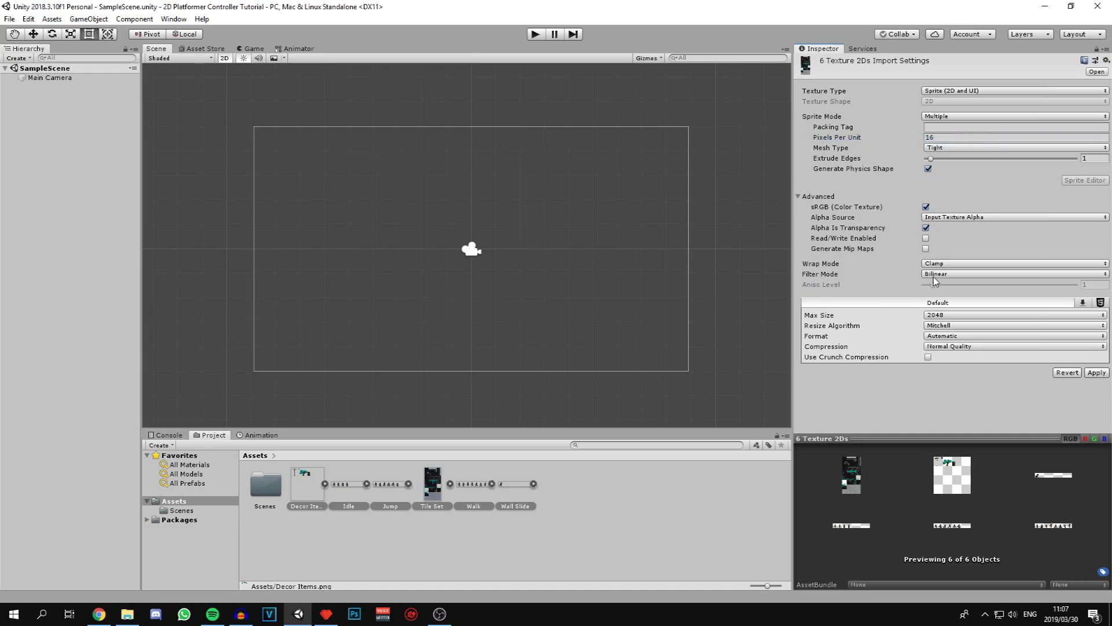
- Set the six textures' Filter Mode to Point (no filter) and Compression to None, and apply the import settings
{"action": "left_click", "coordinate": [933, 276]}
{"action": "left_click", "coordinate": [948, 288]}
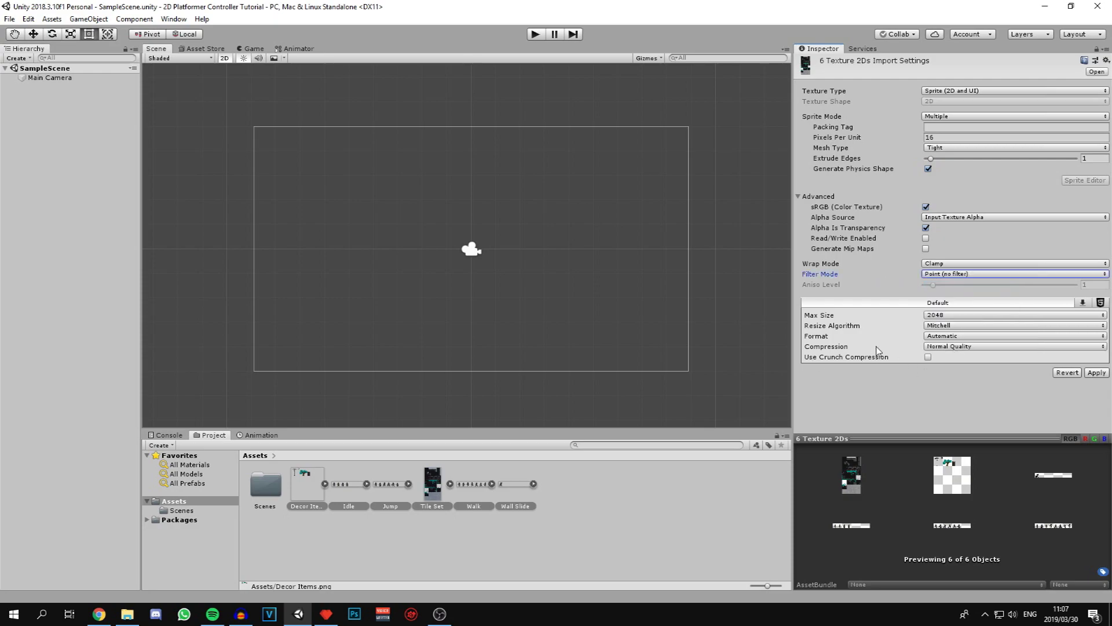
{"action": "left_click", "coordinate": [956, 345]}
{"action": "left_click", "coordinate": [953, 358]}
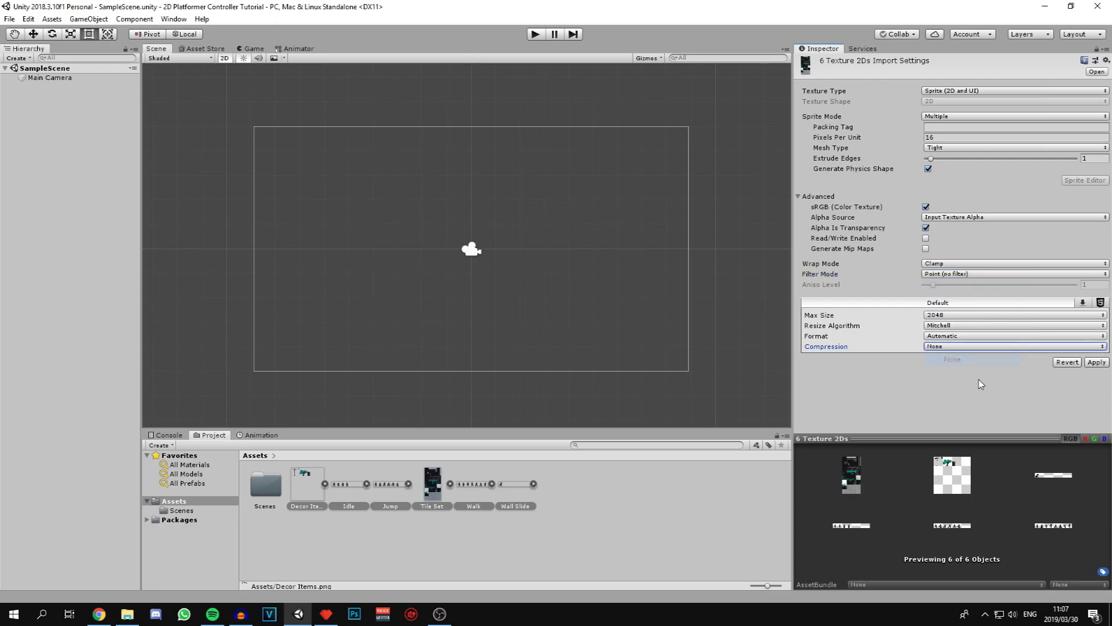
{"action": "left_click", "coordinate": [1096, 362]}
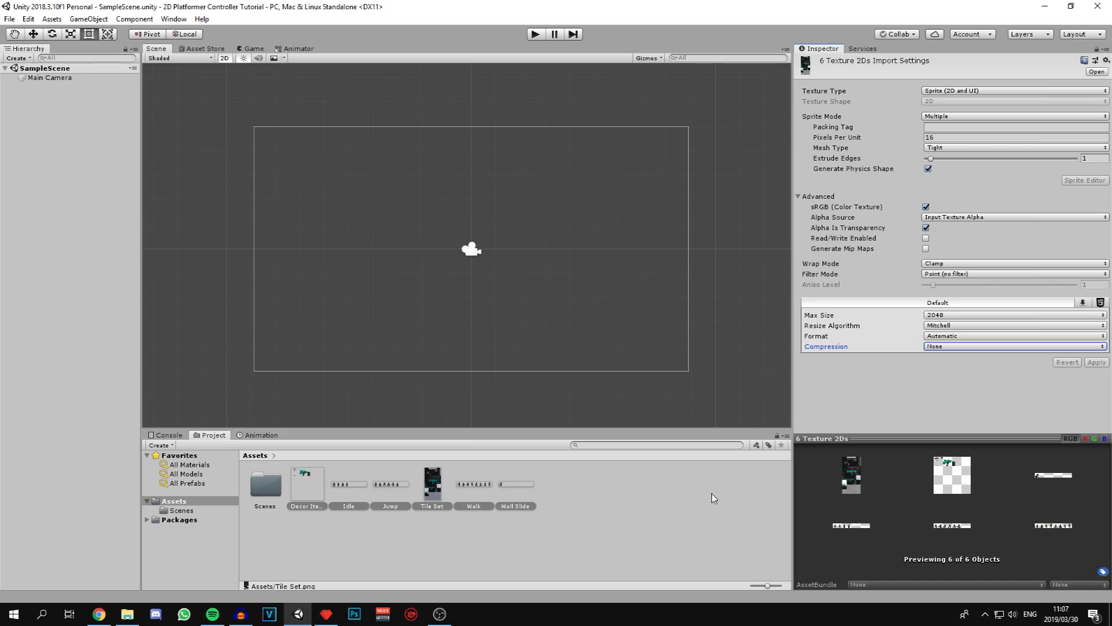
- Open the Tile Set texture in the Sprite Editor
{"action": "left_click", "coordinate": [325, 534]}
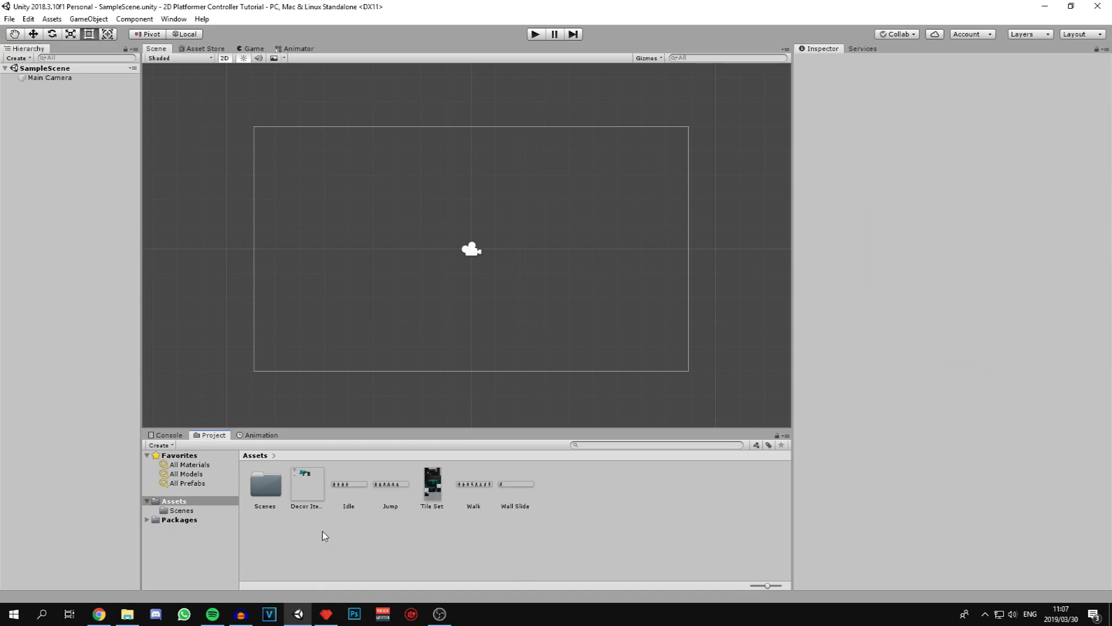
{"action": "left_click", "coordinate": [312, 485]}
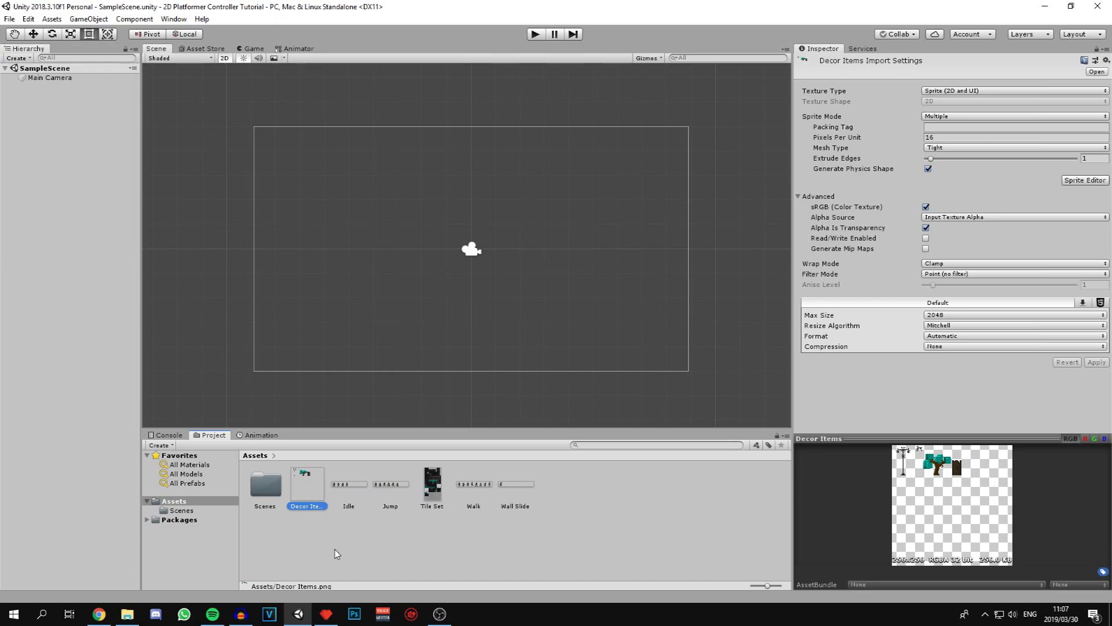
{"action": "left_click", "coordinate": [432, 501]}
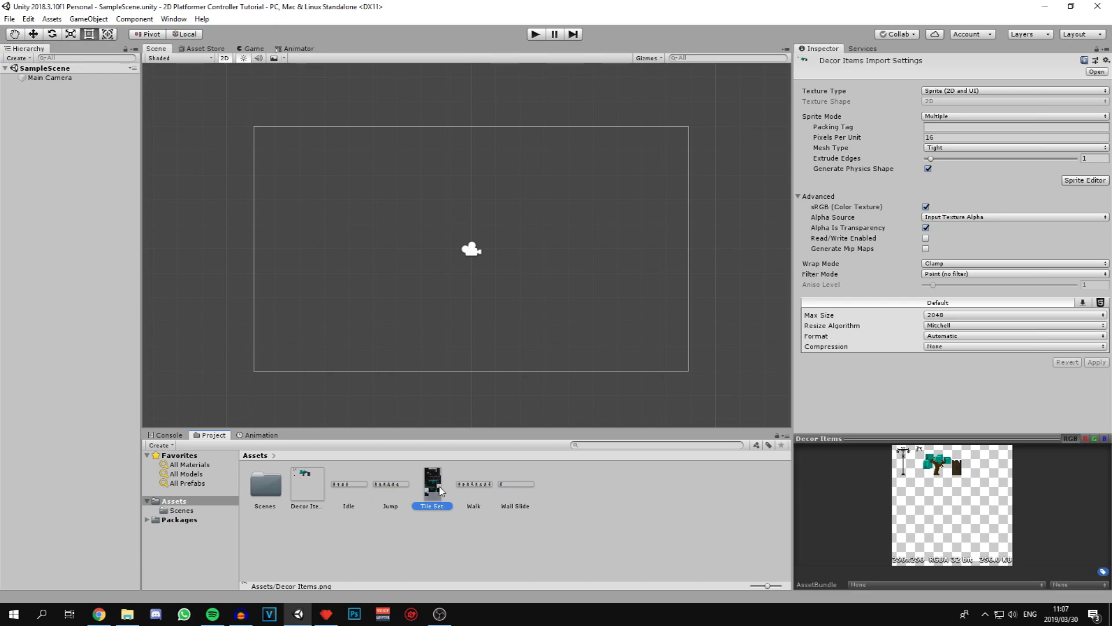
{"action": "left_click", "coordinate": [1085, 180]}
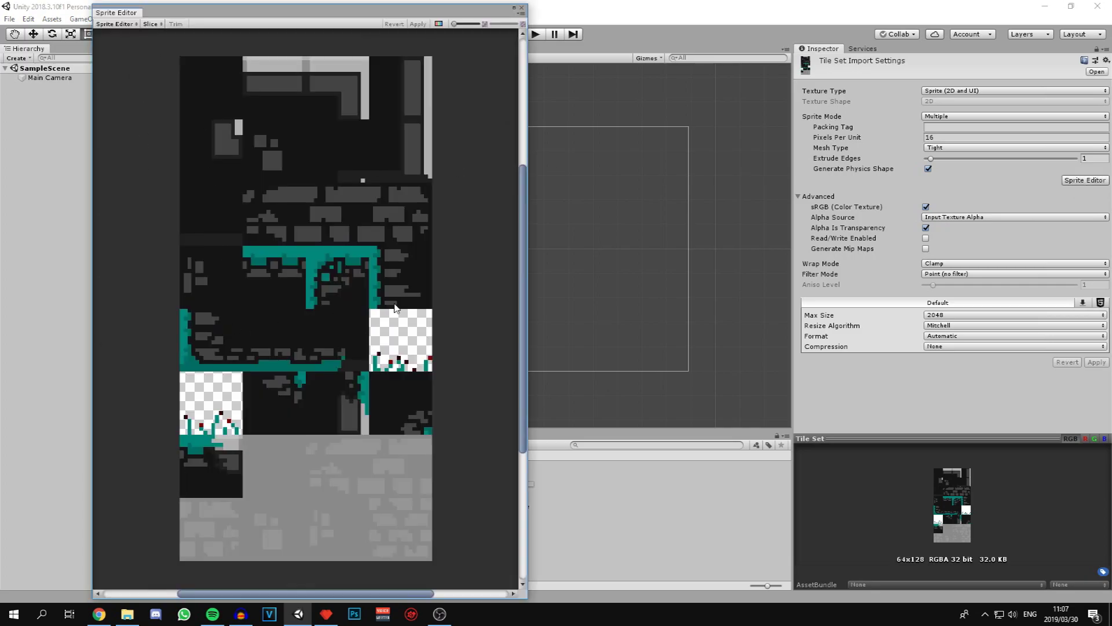
- Slice the tile set with Grid By Cell Size at a pixel size of 16 x 16 and apply the slices
{"action": "left_click", "coordinate": [153, 24]}
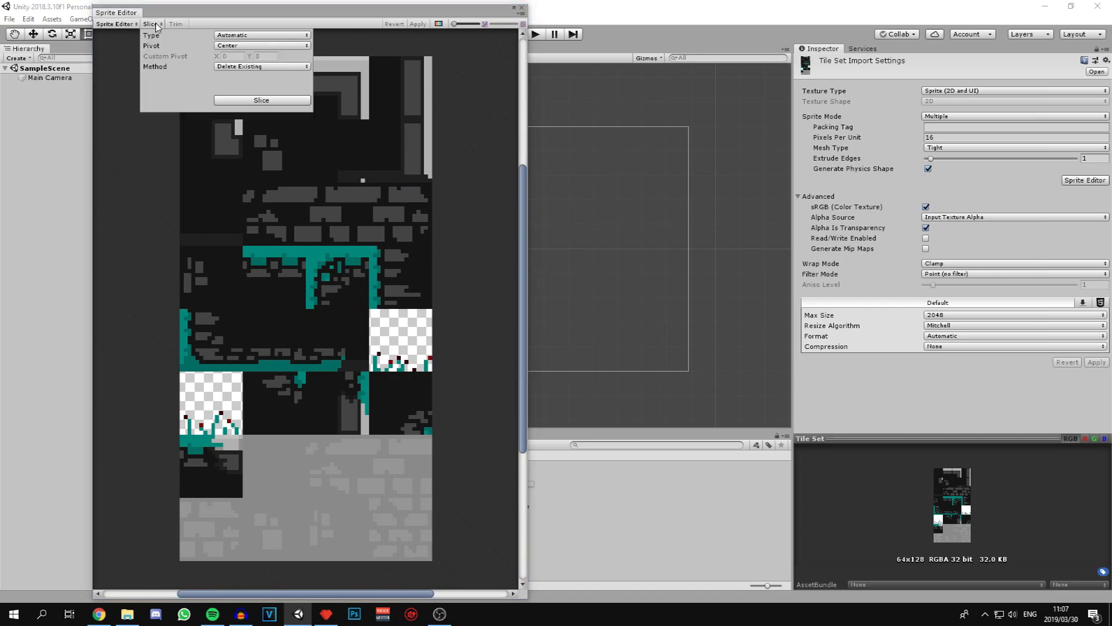
{"action": "left_click", "coordinate": [240, 37]}
{"action": "left_click", "coordinate": [284, 62]}
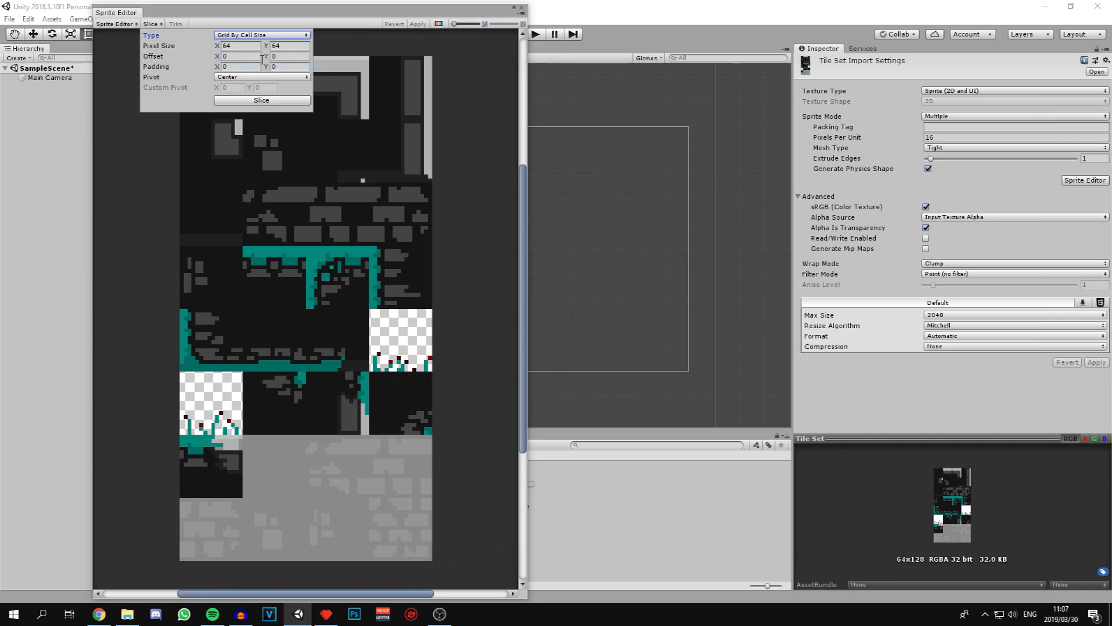
{"action": "key", "text": "Tab"}
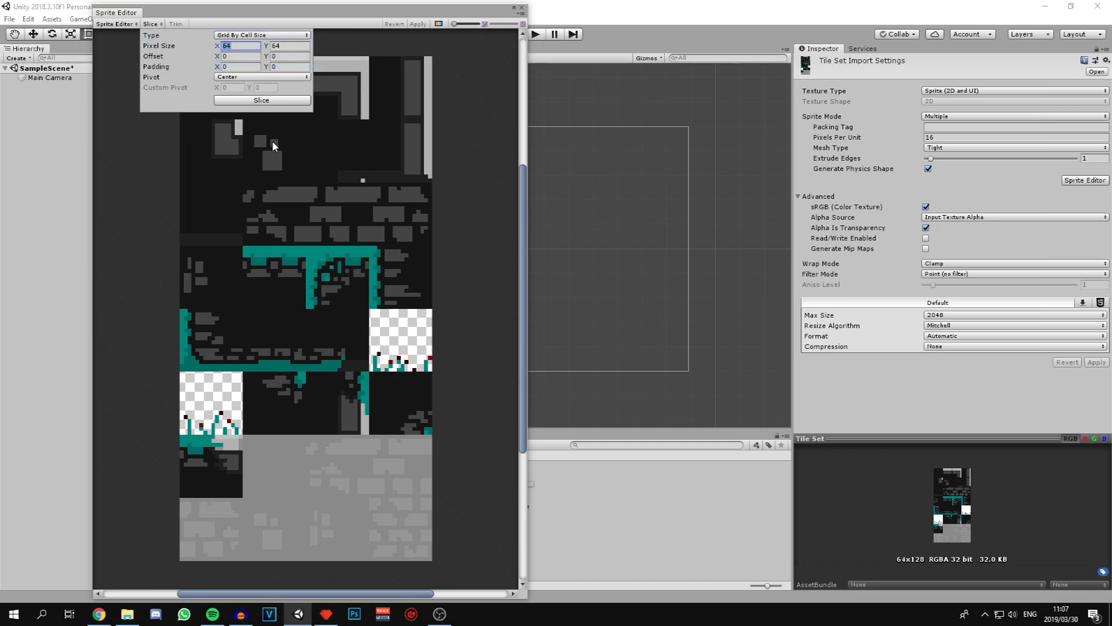
{"action": "type", "text": "16"}
{"action": "key", "text": "Tab"}
{"action": "type", "text": "16"}
{"action": "left_click", "coordinate": [261, 101]}
{"action": "left_click", "coordinate": [447, 47]}
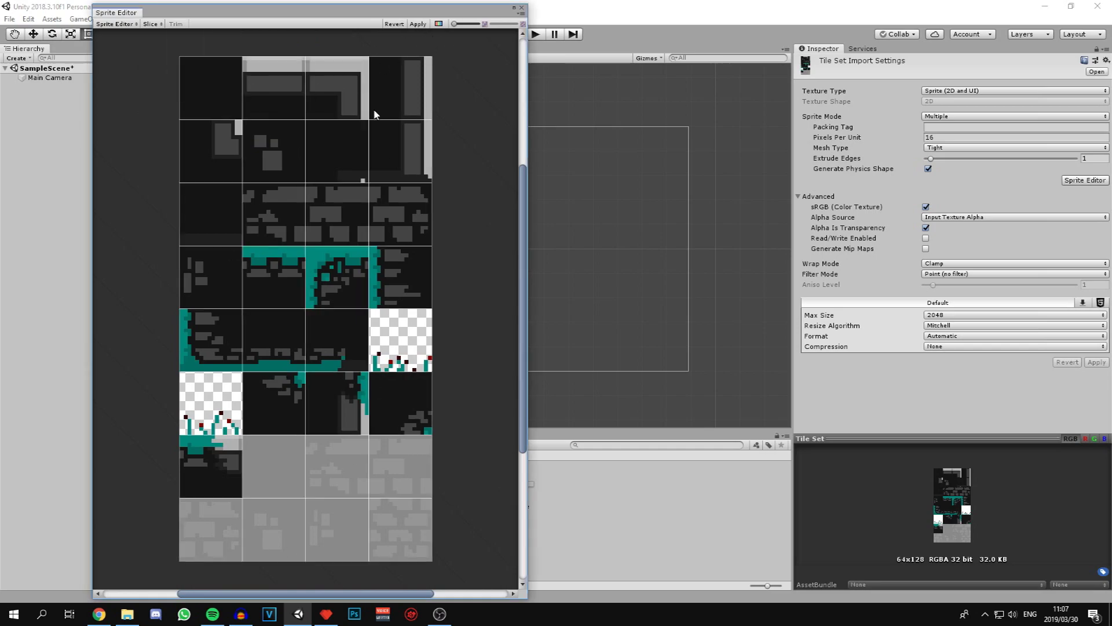
{"action": "left_click", "coordinate": [426, 24]}
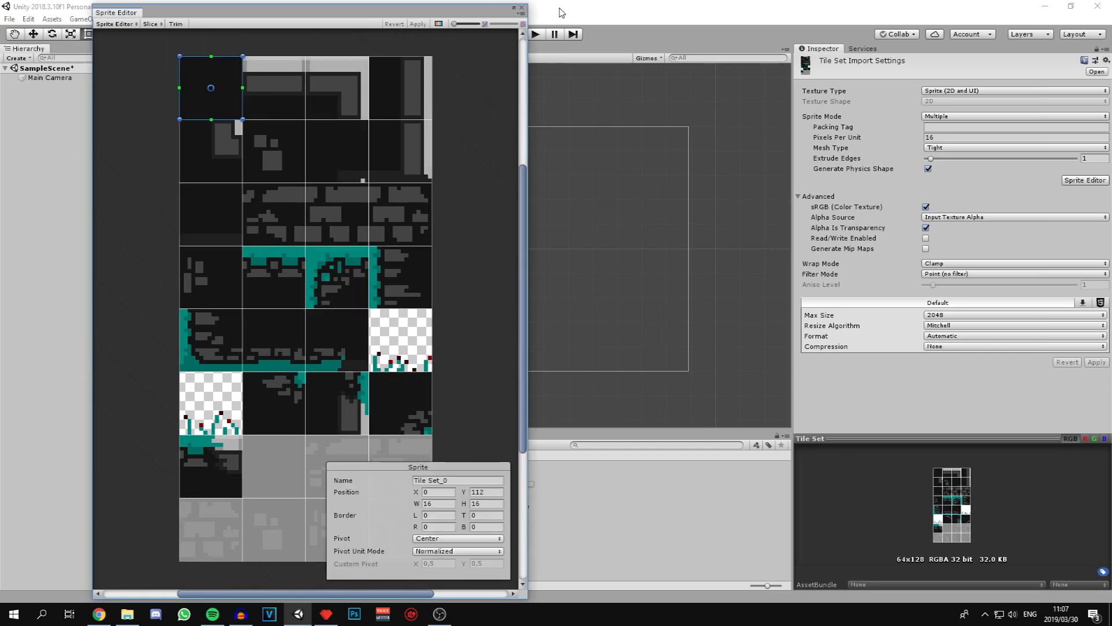
{"action": "left_click", "coordinate": [523, 9]}
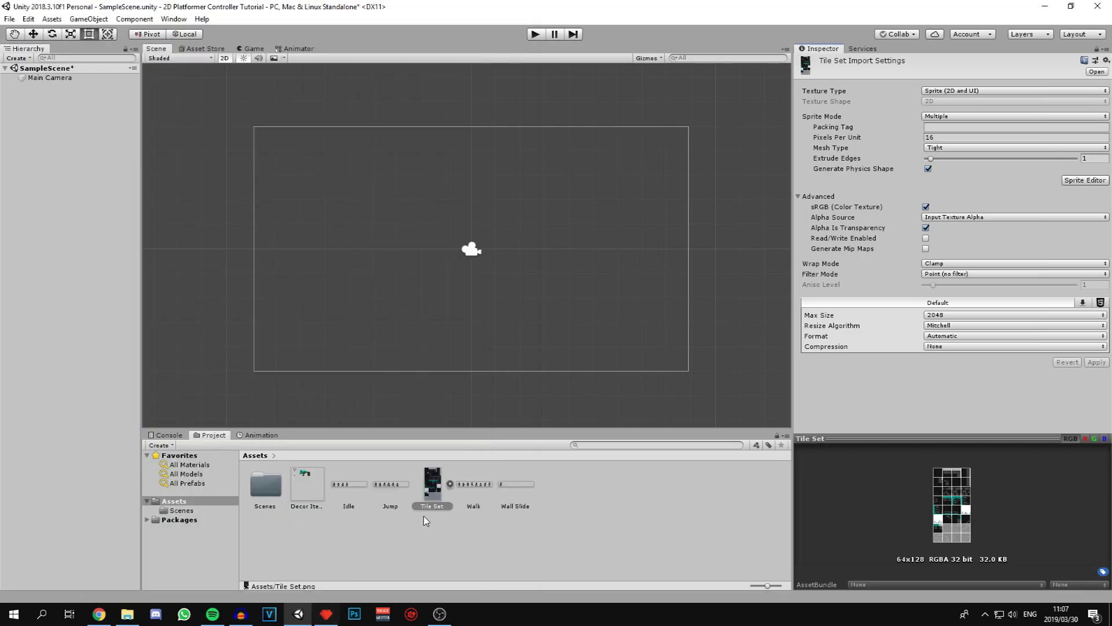
- Slice the Idle sprite sheet in the Sprite Editor into a grid of 32 x 32 pixel cells and apply it
{"action": "left_click", "coordinate": [351, 492]}
{"action": "left_click", "coordinate": [1081, 181]}
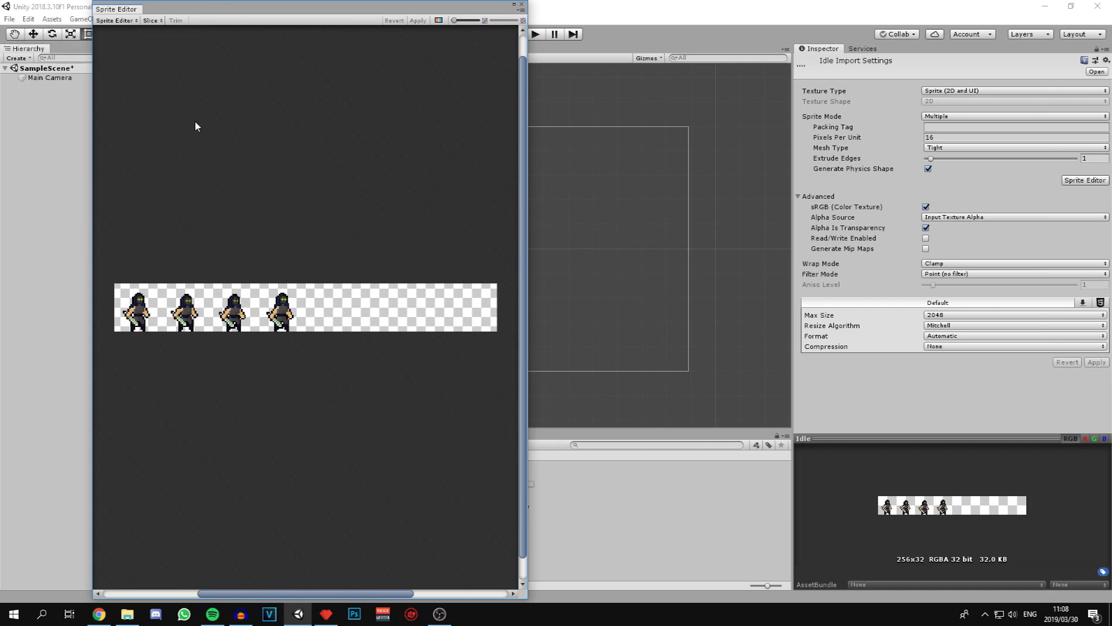
{"action": "left_click", "coordinate": [151, 21]}
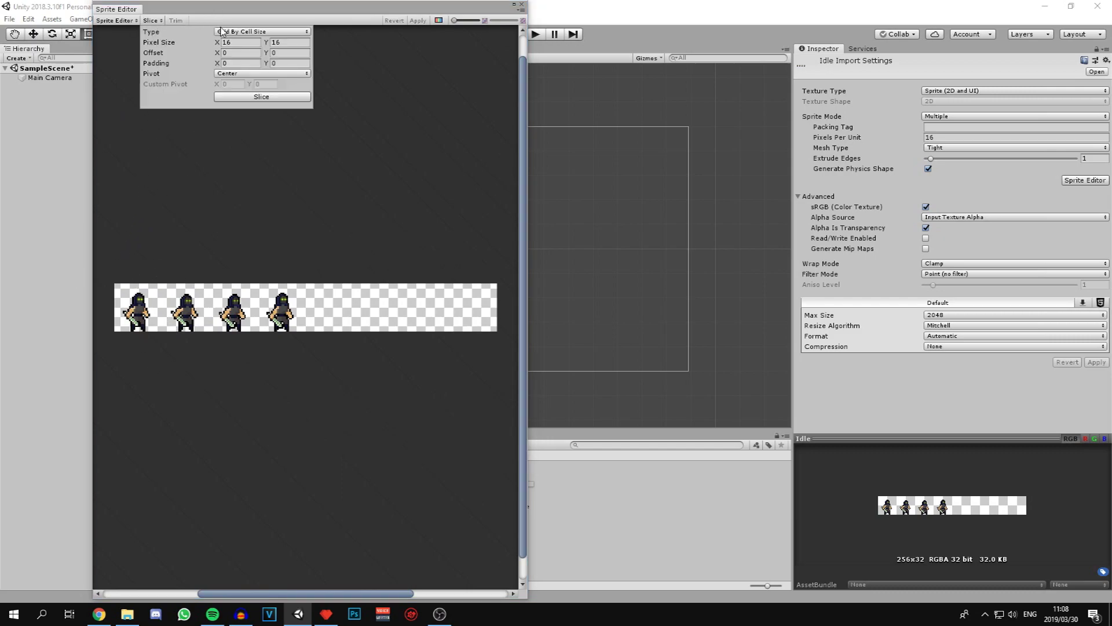
{"action": "left_click", "coordinate": [245, 47]}
{"action": "type", "text": "32"}
{"action": "key", "text": "Tab"}
{"action": "left_click", "coordinate": [276, 96]}
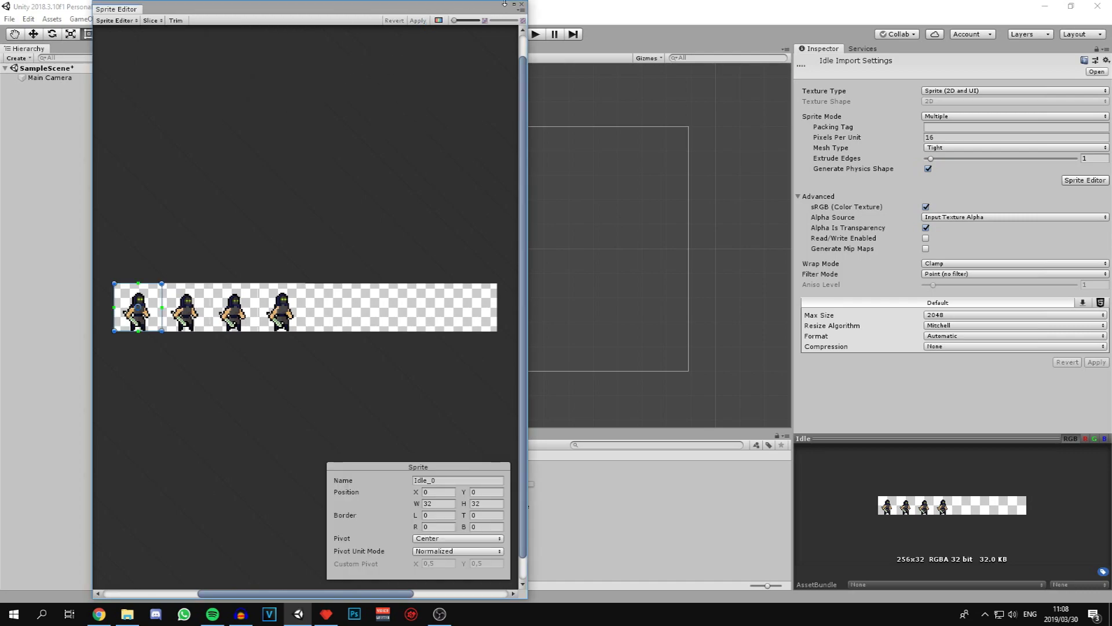
{"action": "left_click", "coordinate": [523, 5]}
- Slice the Jump sprite sheet using the same 32 x 32 pixel grid settings as the Idle sheet
{"action": "key", "text": "Right"}
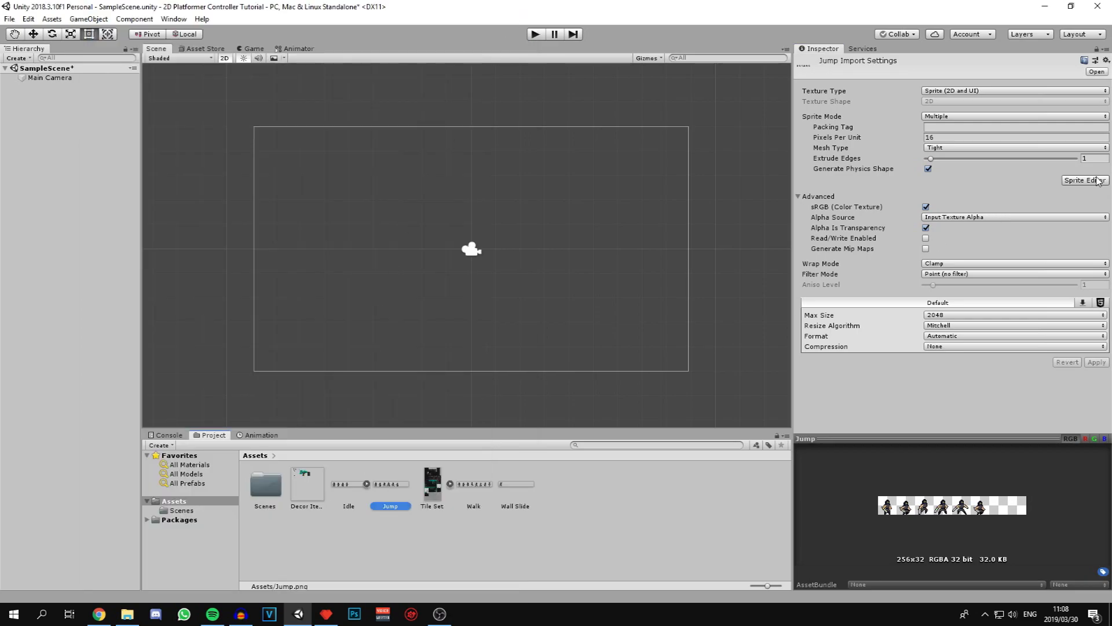
{"action": "left_click", "coordinate": [1084, 180]}
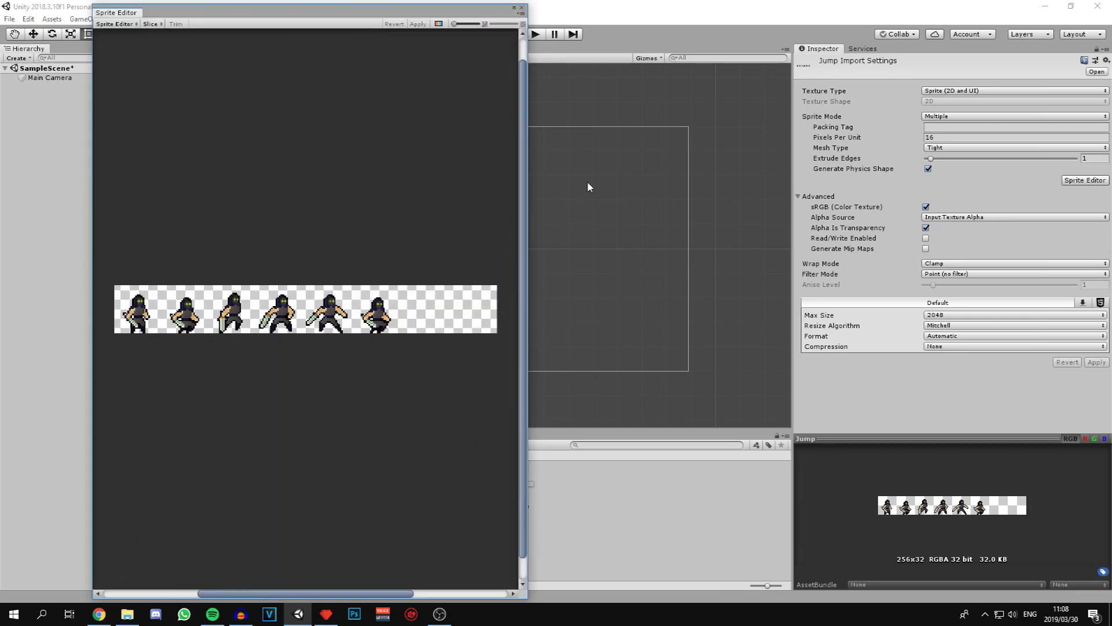
{"action": "left_click", "coordinate": [153, 24]}
{"action": "left_click", "coordinate": [262, 104]}
{"action": "left_click", "coordinate": [522, 8]}
- Slice the Walk and Wall Slide sprite sheets with the same cell-size grid and apply the slices
{"action": "left_click", "coordinate": [485, 502]}
{"action": "left_click", "coordinate": [1084, 180]}
{"action": "left_click", "coordinate": [153, 22]}
{"action": "left_click", "coordinate": [263, 99]}
{"action": "left_click", "coordinate": [418, 21]}
{"action": "left_click", "coordinate": [521, 7]}
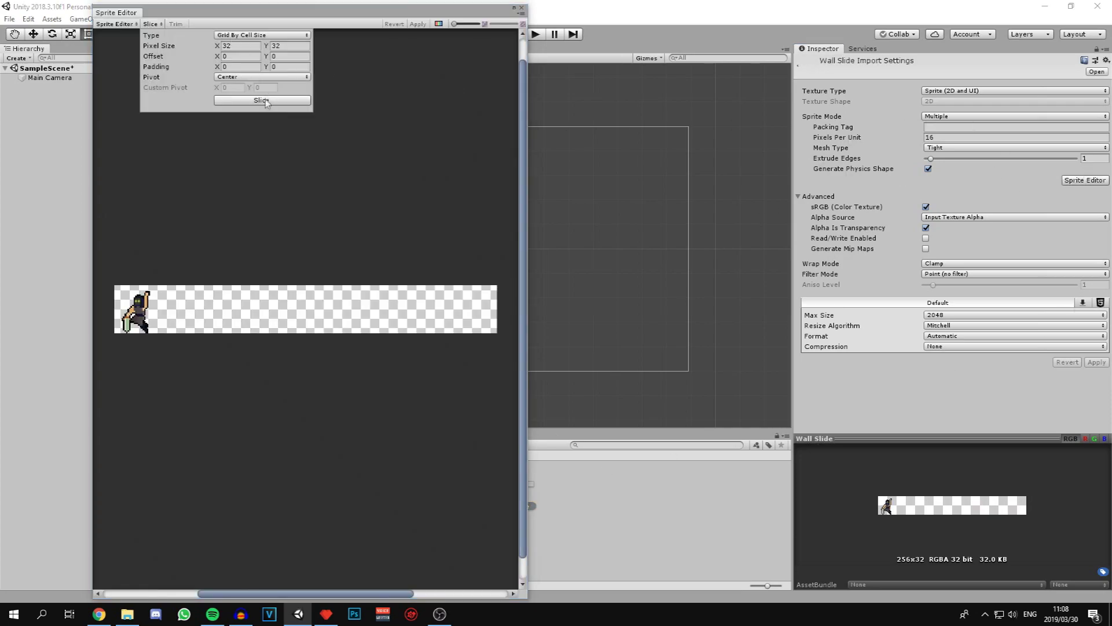
{"action": "left_click", "coordinate": [262, 104]}
{"action": "left_click", "coordinate": [522, 8]}
- In the Sprite Editor for Decor Items, outline the light post as a sprite 64 pixels high and set its width to 48
{"action": "left_click", "coordinate": [325, 510]}
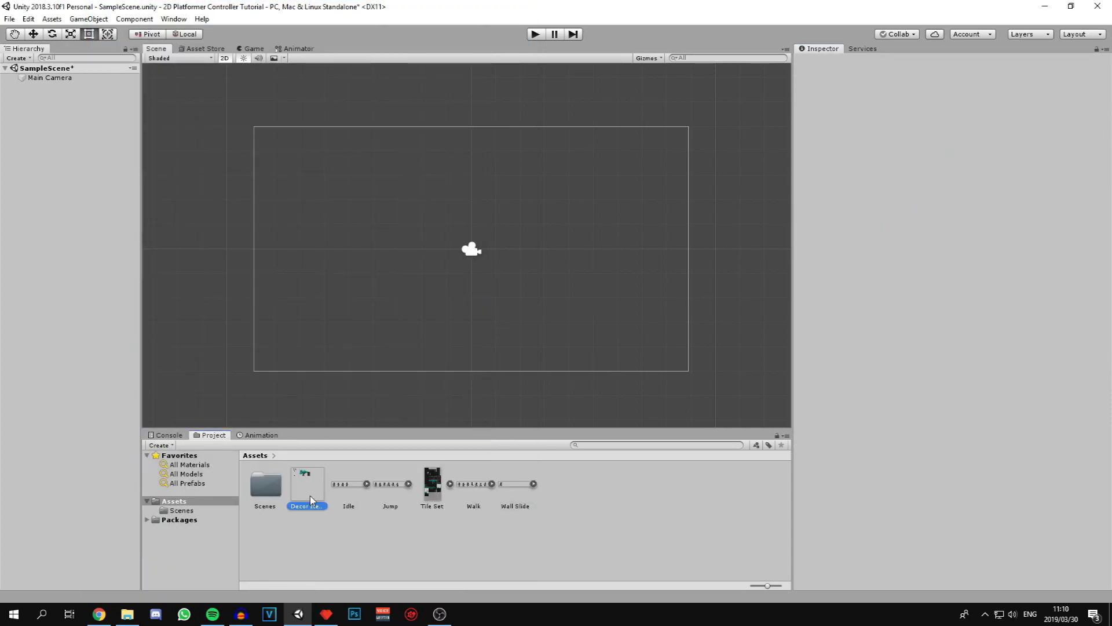
{"action": "left_click", "coordinate": [1085, 180]}
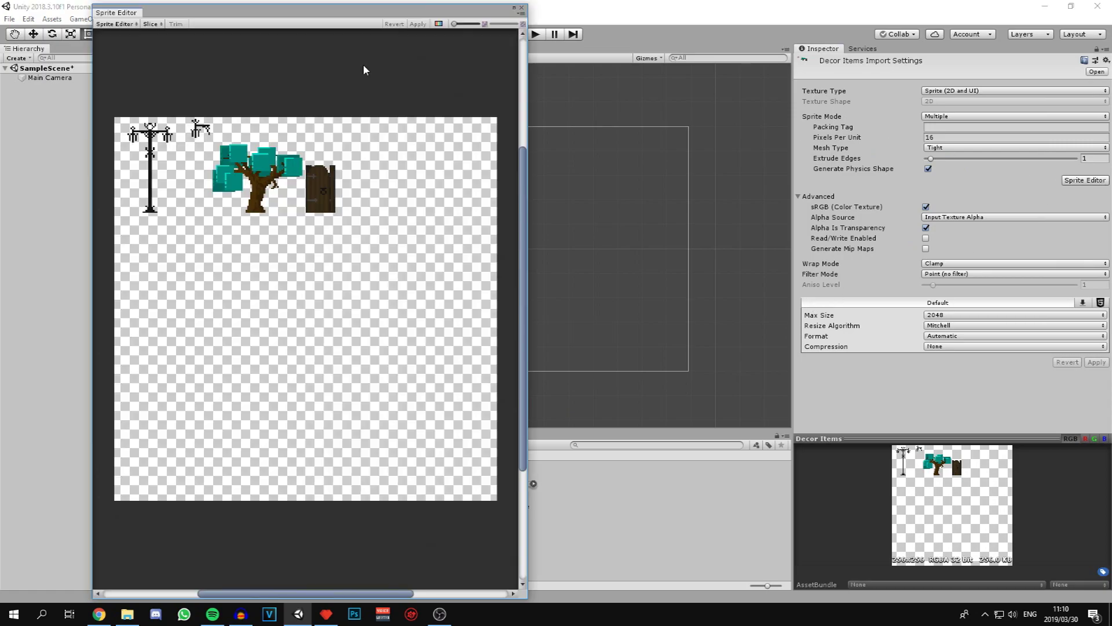
{"action": "scroll", "coordinate": [349, 210], "scroll_direction": "up", "scroll_amount": 2}
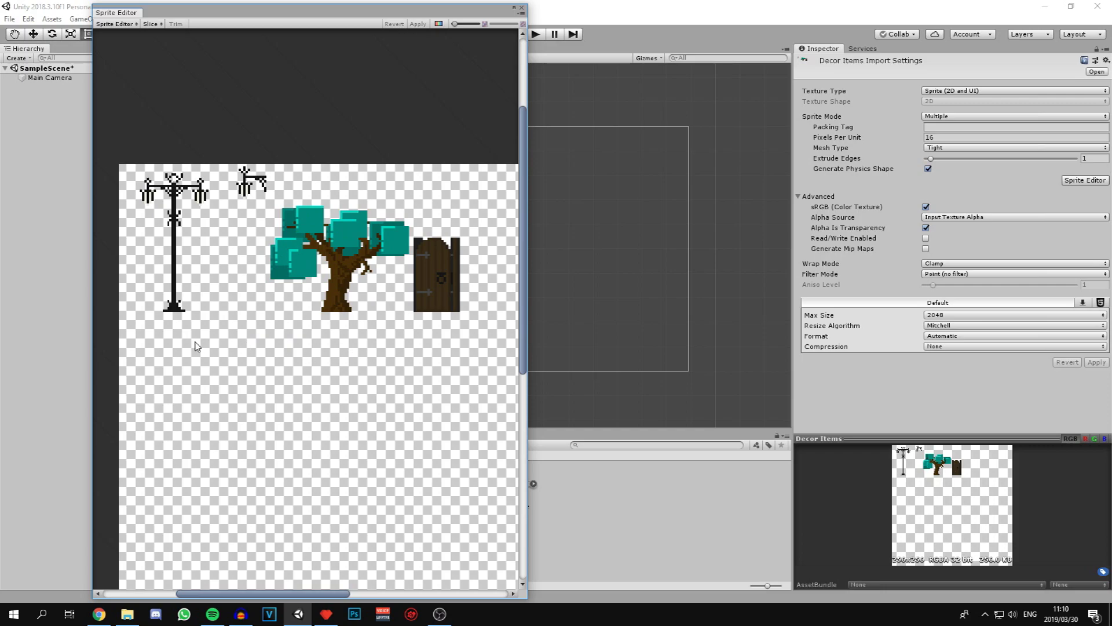
{"action": "scroll", "coordinate": [211, 289], "scroll_direction": "up", "scroll_amount": 1}
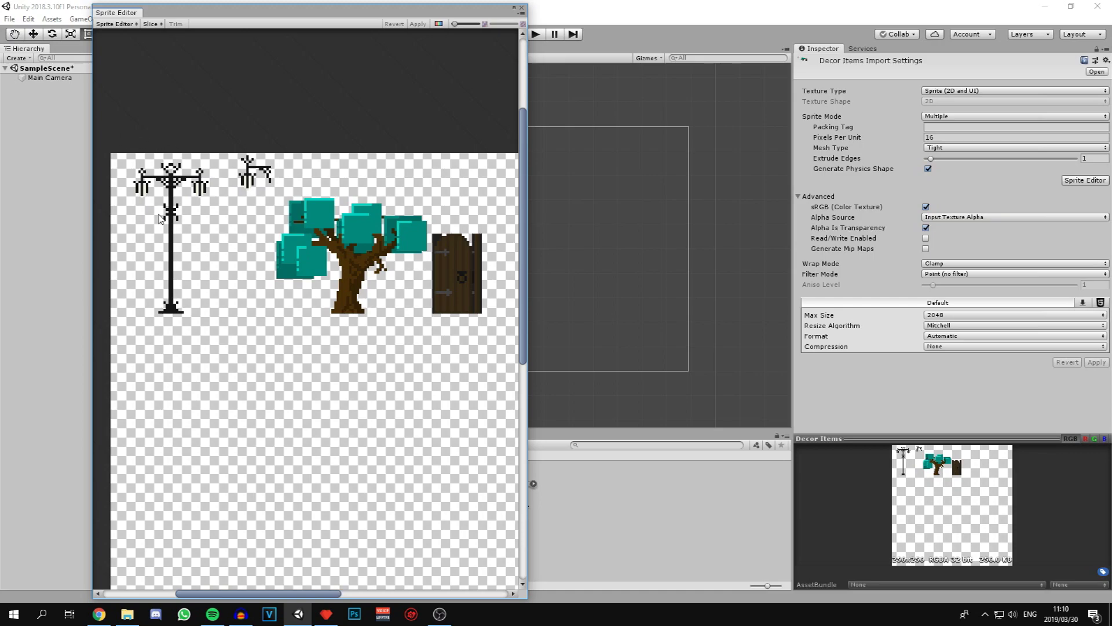
{"action": "left_click_drag", "start_coordinate": [114, 153], "coordinate": [222, 315]}
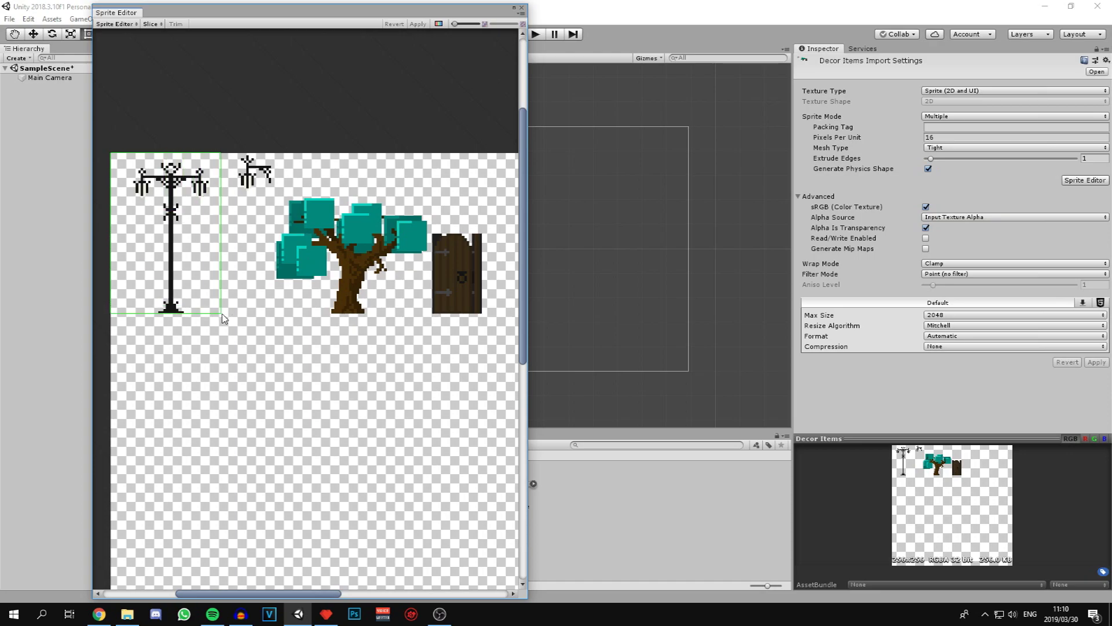
{"action": "left_click_drag", "start_coordinate": [224, 317], "coordinate": [224, 316]}
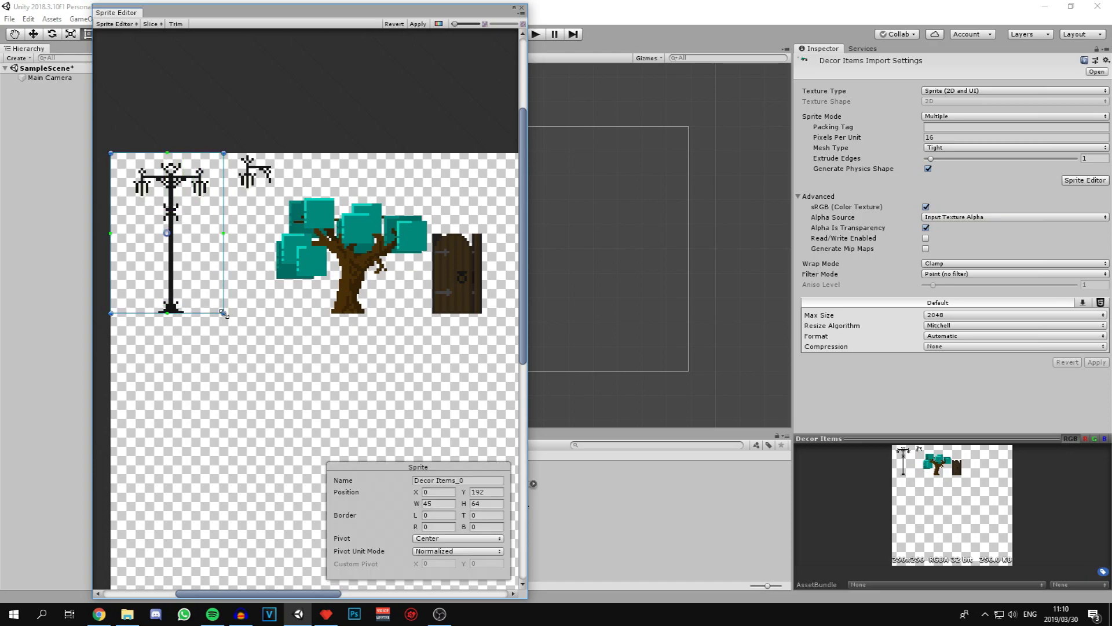
{"action": "left_click", "coordinate": [442, 503]}
{"action": "type", "text": "48"}
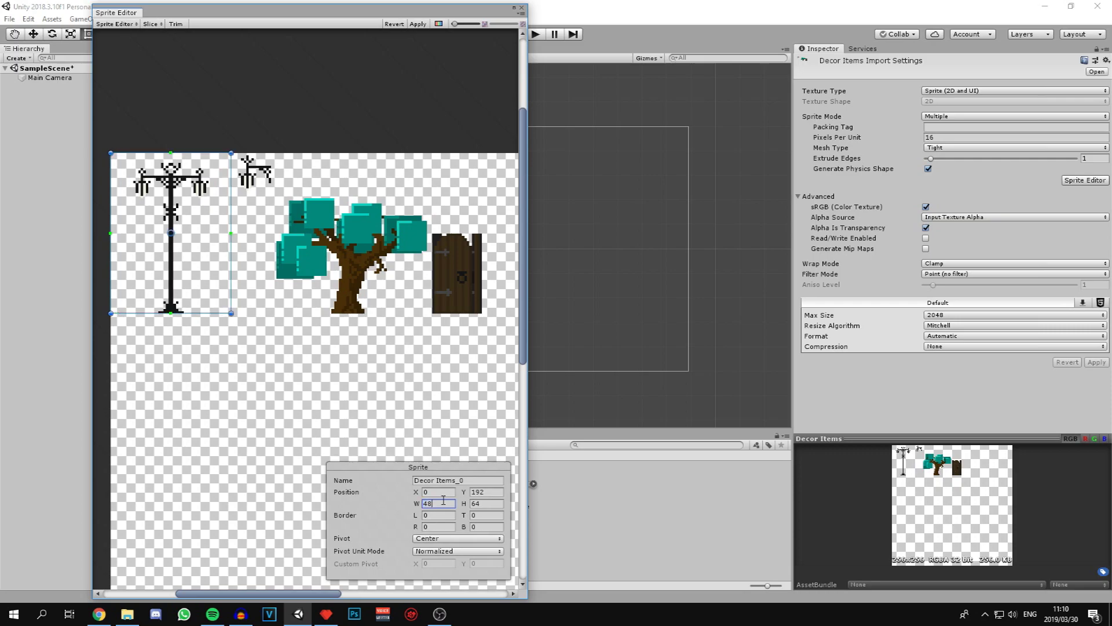
- Give the light post sprite a Custom pivot in Pixels at X 24, Y 8
{"action": "left_click", "coordinate": [429, 539]}
{"action": "left_click", "coordinate": [458, 536]}
{"action": "left_click", "coordinate": [440, 551]}
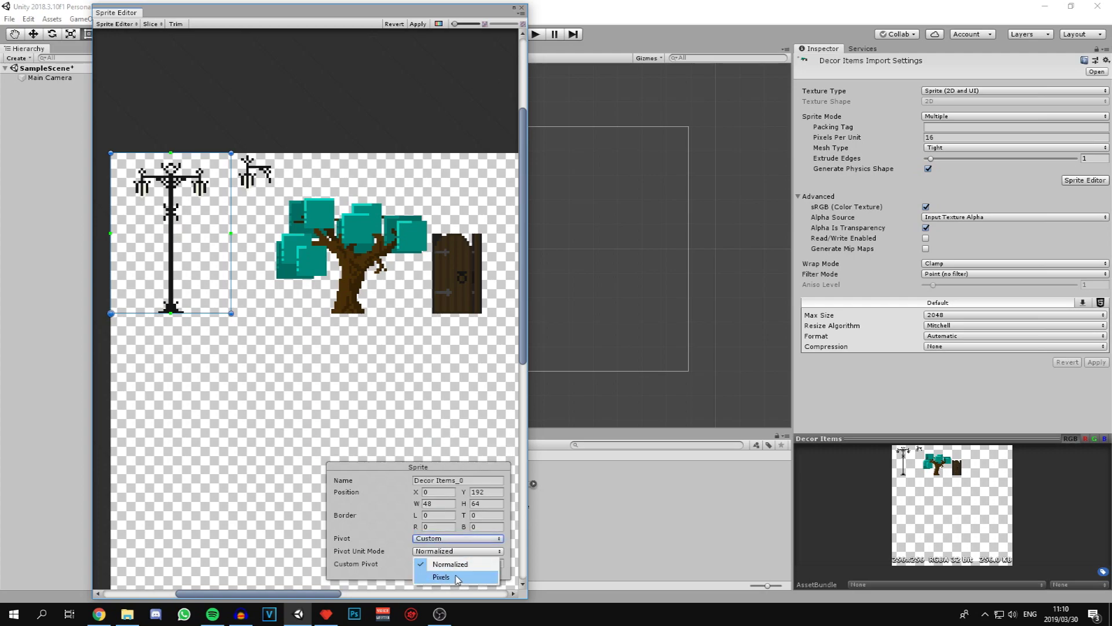
{"action": "left_click", "coordinate": [453, 578]}
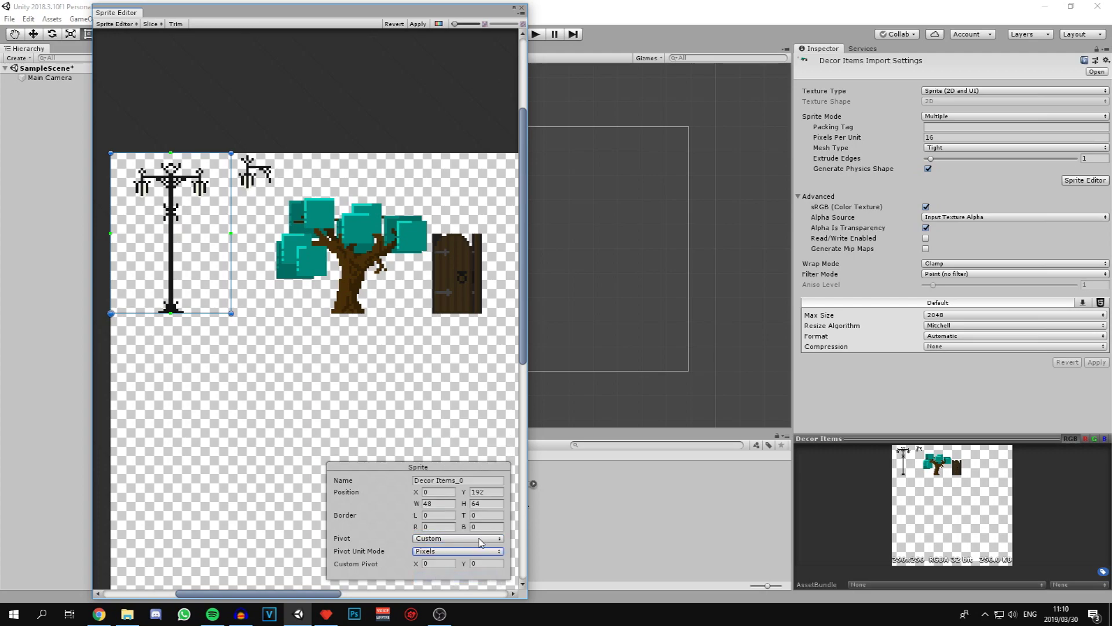
{"action": "left_click", "coordinate": [436, 563]}
{"action": "type", "text": "24"}
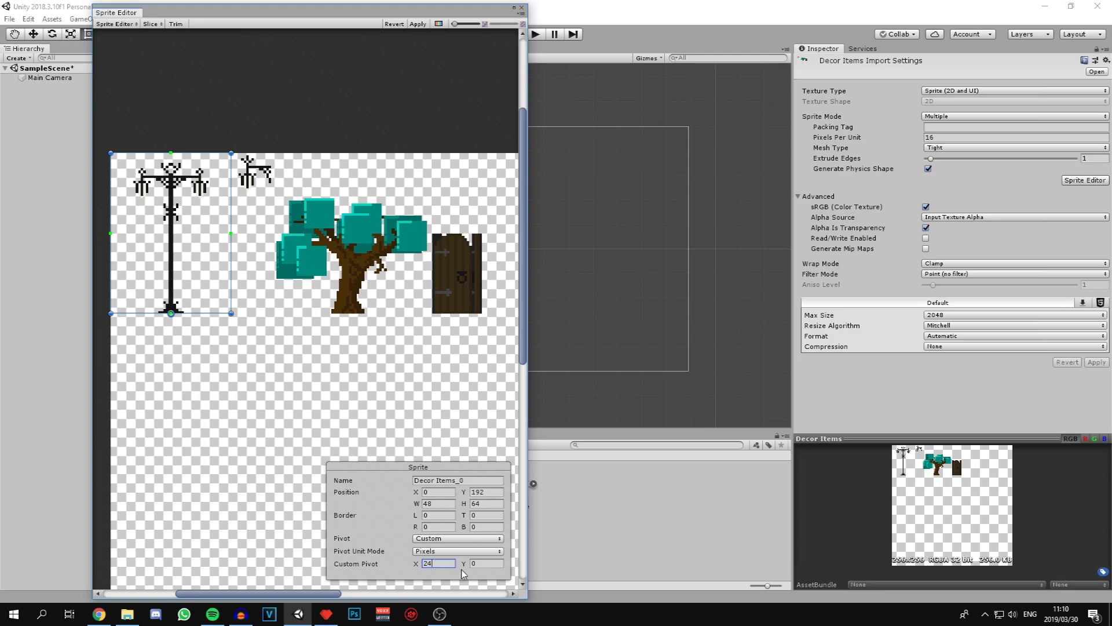
{"action": "left_click", "coordinate": [490, 564]}
{"action": "type", "text": "8"}
- Name the light post sprite "Light Post" and deselect it
{"action": "left_click", "coordinate": [476, 479]}
{"action": "type", "text": "Light Post"}
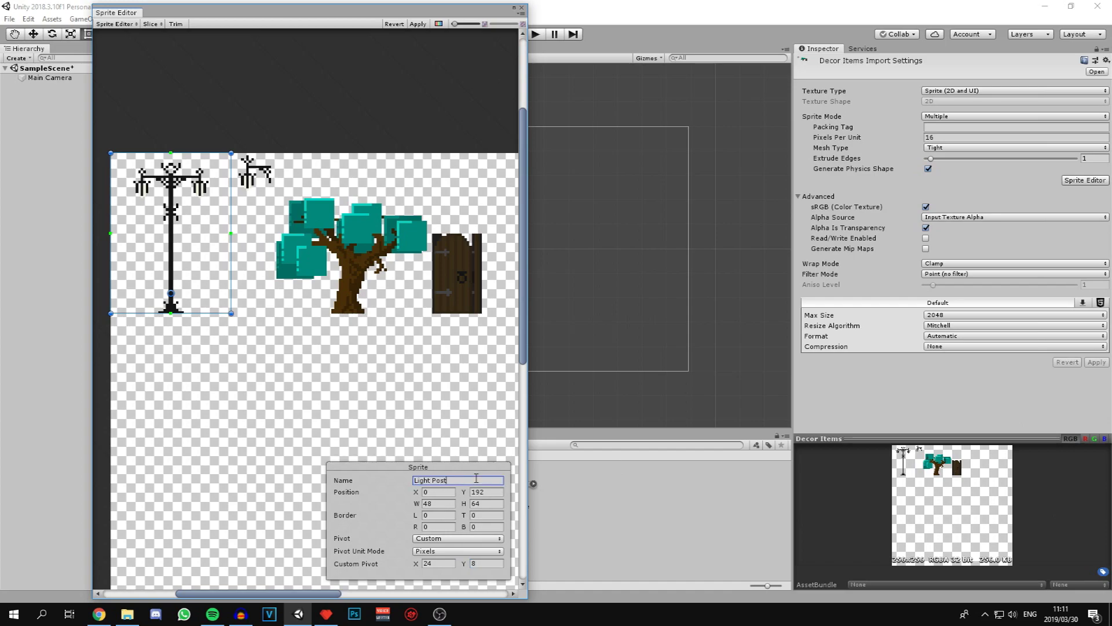
{"action": "left_click", "coordinate": [293, 407]}
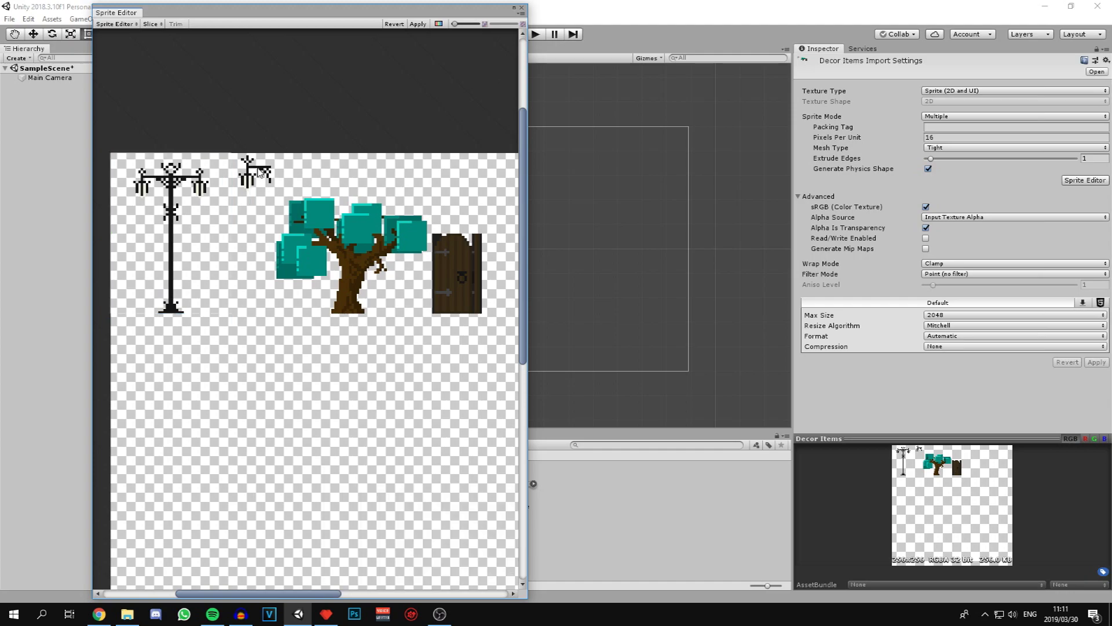
- Outline the small hanging lamp as a 16 x 16 pixel sprite and name it "Wall Light"
{"action": "scroll", "coordinate": [250, 168], "scroll_direction": "up", "scroll_amount": 3}
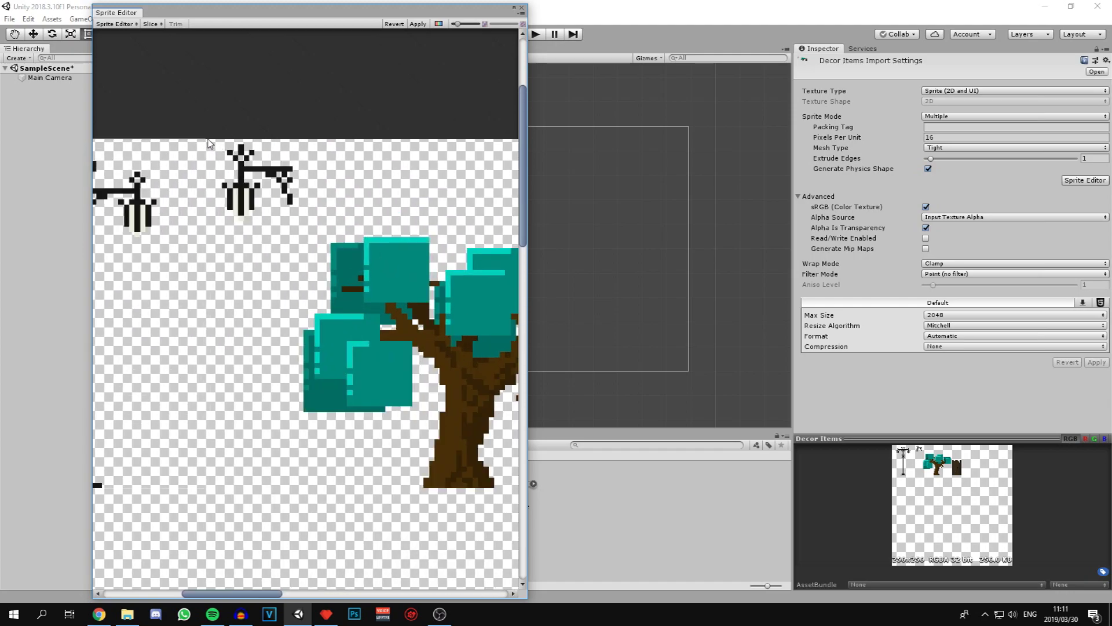
{"action": "left_click_drag", "start_coordinate": [216, 151], "coordinate": [293, 227]}
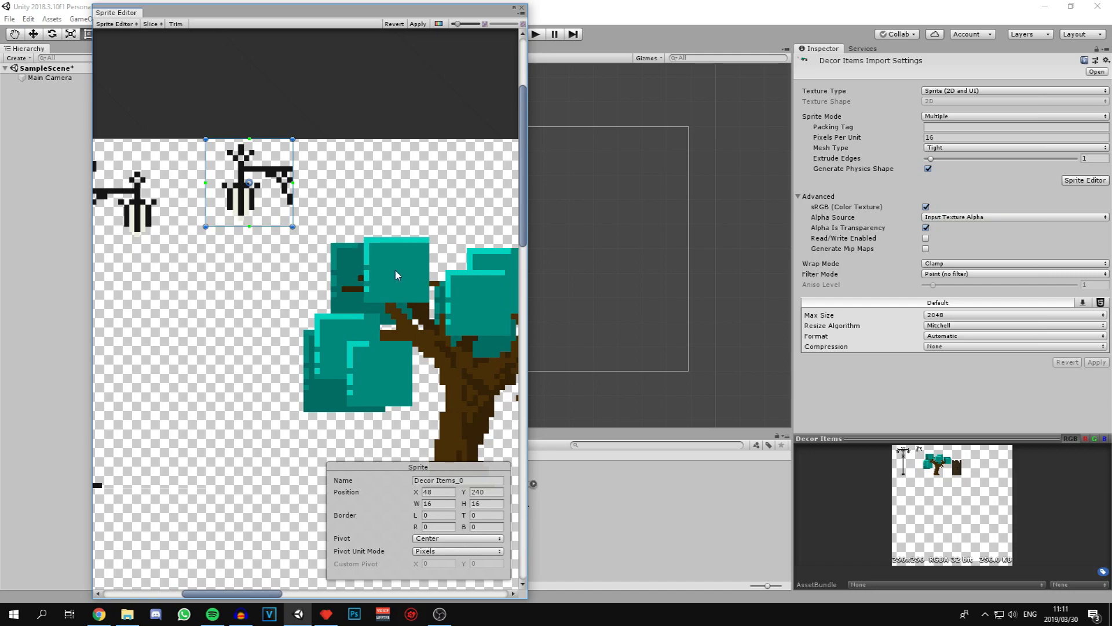
{"action": "scroll", "coordinate": [395, 275], "scroll_direction": "down", "scroll_amount": 2}
{"action": "left_click", "coordinate": [438, 481]}
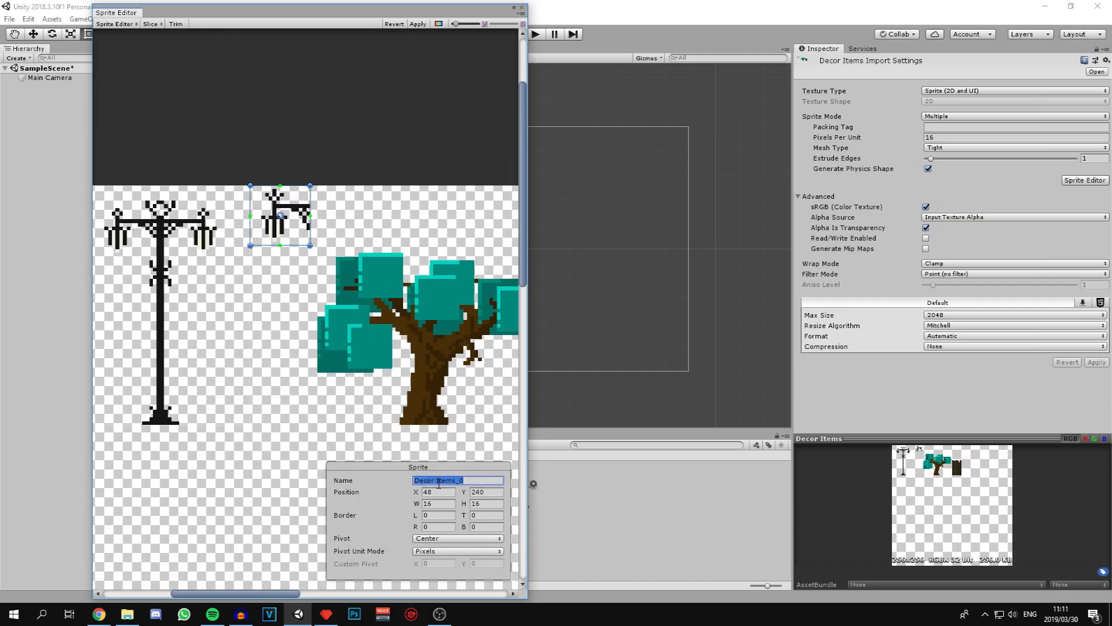
{"action": "type", "text": "Wall Light"}
- Outline the whole tree as a sprite about 60 x 46 pixels
{"action": "scroll", "coordinate": [199, 372], "scroll_direction": "down", "scroll_amount": 1}
{"action": "middle_click_drag", "start_coordinate": [292, 308], "coordinate": [198, 279]}
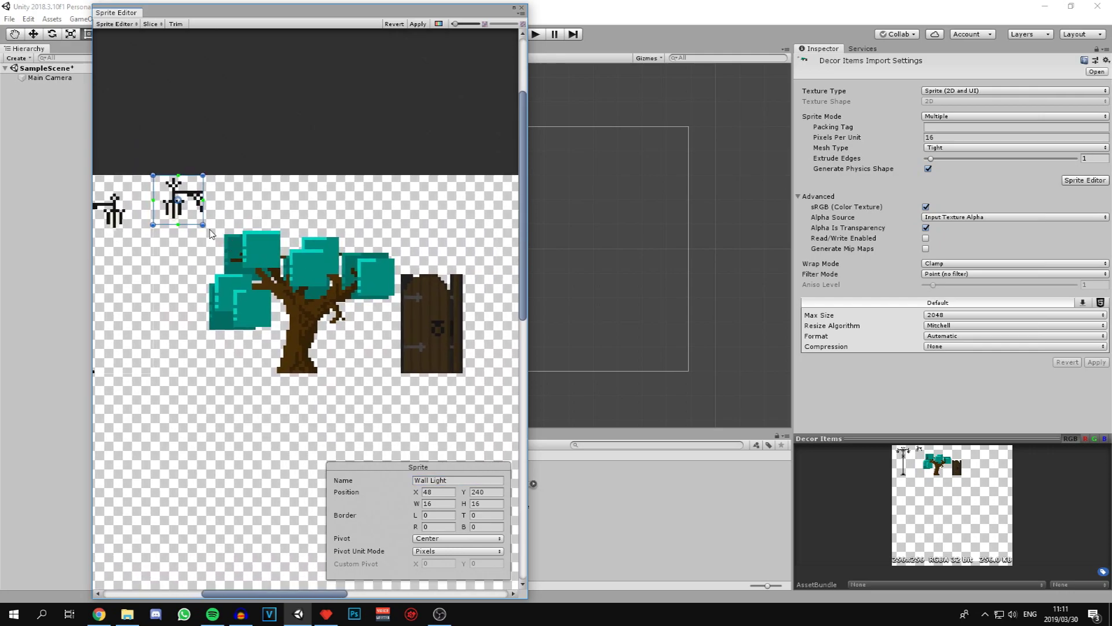
{"action": "left_click_drag", "start_coordinate": [209, 232], "coordinate": [394, 376]}
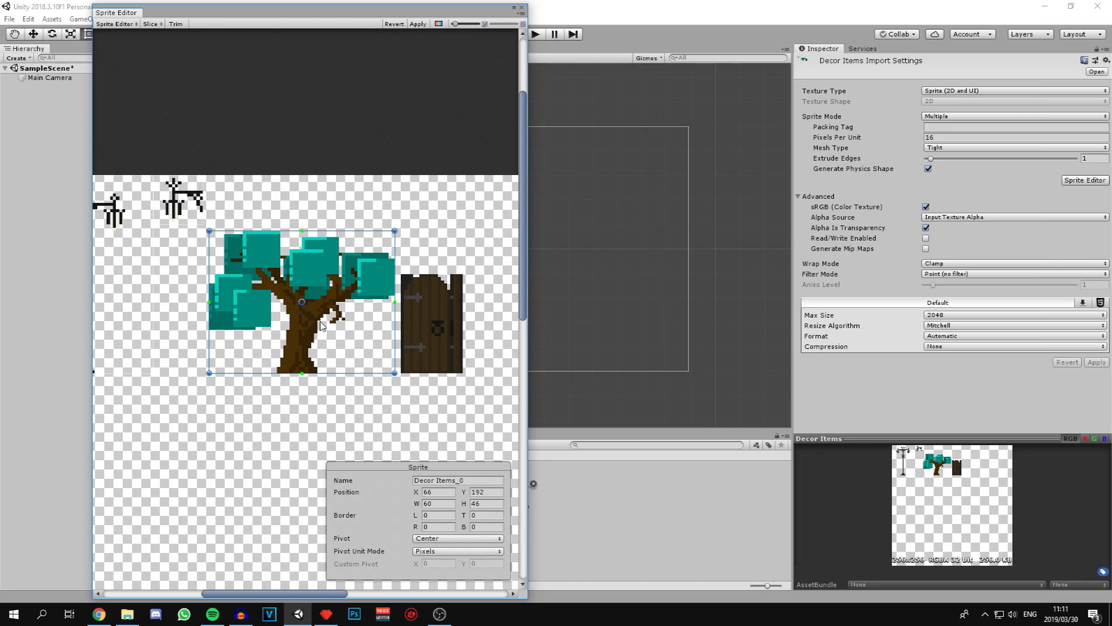
- Give the tree sprite a Custom pivot in pixels at X 30, Y 8
{"action": "left_click", "coordinate": [434, 552]}
{"action": "left_click", "coordinate": [443, 535]}
{"action": "left_click", "coordinate": [446, 537]}
{"action": "left_click", "coordinate": [489, 563]}
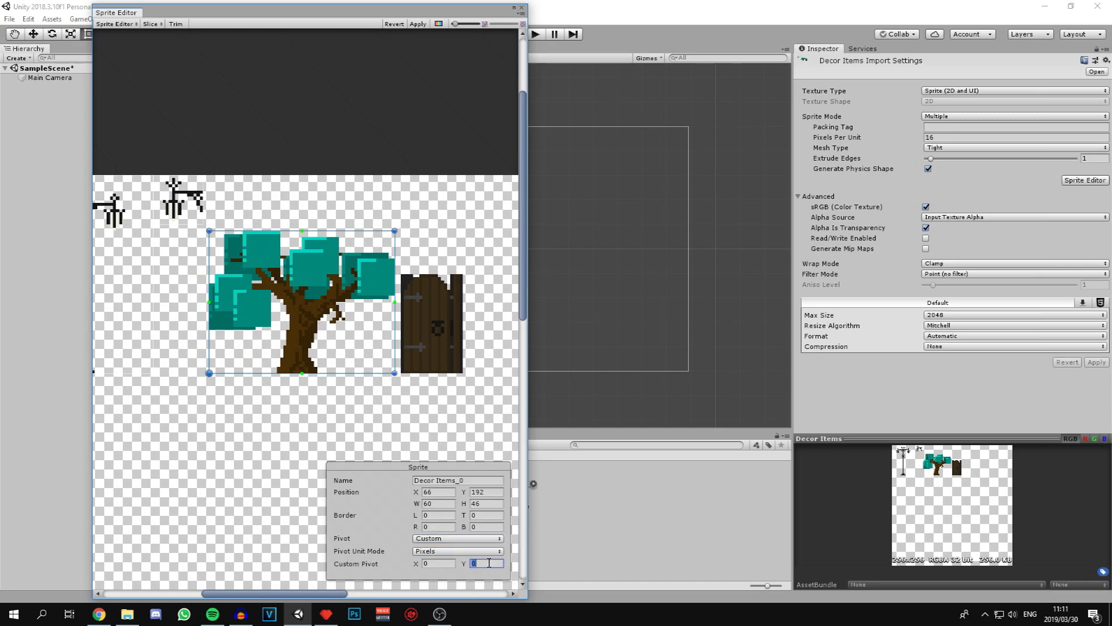
{"action": "left_click", "coordinate": [439, 562]}
{"action": "type", "text": "30"}
{"action": "key", "text": "Tab"}
{"action": "type", "text": "8"}
{"action": "left_click", "coordinate": [431, 318]}
- Outline the front face of the wooden door as a 16 x 32 pixel sprite and name it "Open Door"
{"action": "scroll", "coordinate": [338, 279], "scroll_direction": "up", "scroll_amount": 3}
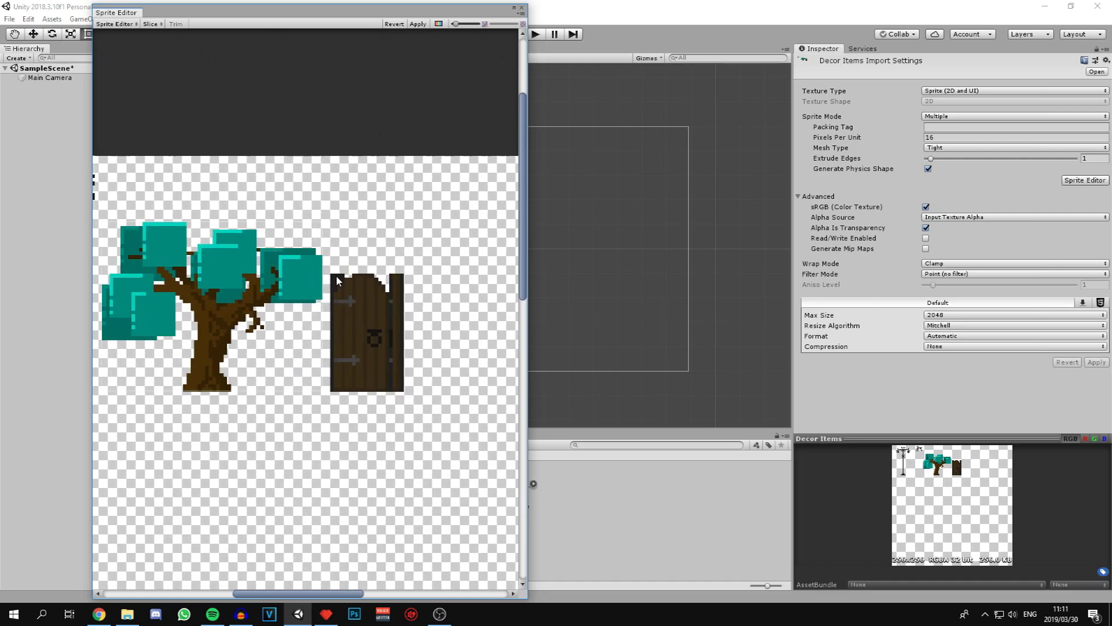
{"action": "left_click_drag", "start_coordinate": [330, 273], "coordinate": [388, 392]}
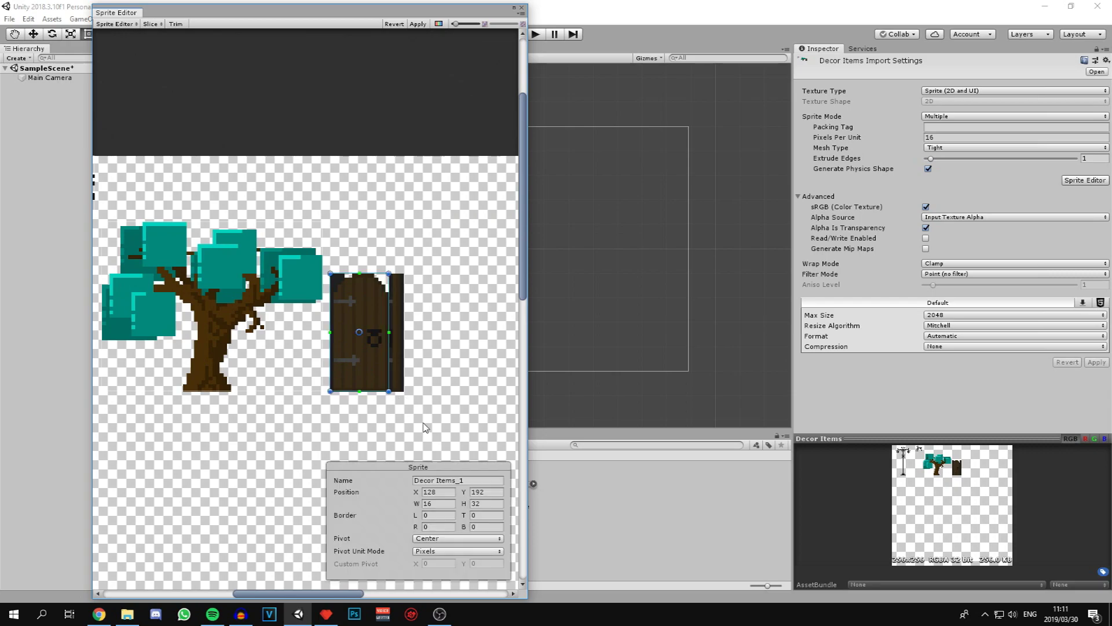
{"action": "left_click", "coordinate": [448, 482]}
{"action": "type", "text": "Open Door"}
- Give the Open Door sprite a Custom pivot in pixels at X 8, Y 8 and deselect it
{"action": "left_click", "coordinate": [451, 552]}
{"action": "left_click", "coordinate": [446, 539]}
{"action": "left_click", "coordinate": [444, 539]}
{"action": "left_click", "coordinate": [445, 534]}
{"action": "left_click", "coordinate": [456, 563]}
{"action": "type", "text": "8"}
{"action": "key", "text": "Tab"}
{"action": "type", "text": "8"}
{"action": "left_click", "coordinate": [430, 293]}
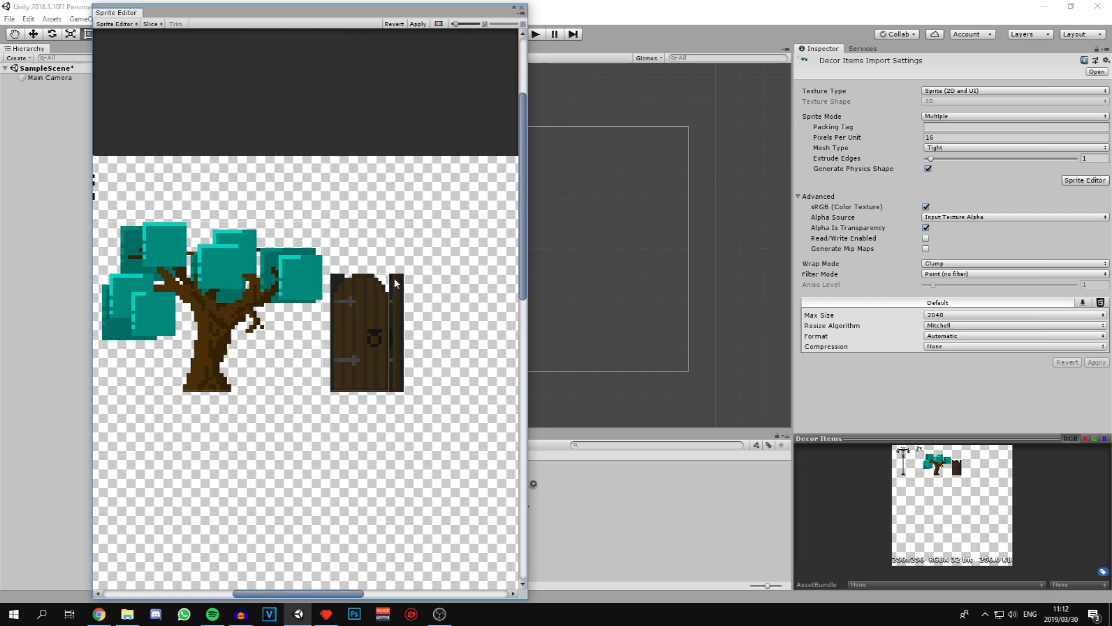
{"action": "left_click_drag", "start_coordinate": [393, 275], "coordinate": [410, 298]}
{"action": "key", "text": "ctrl+z"}
{"action": "key", "text": "Delete"}
- Outline the narrow door edge beside the door front as a sprite 16 pixels wide and 32 pixels high
{"action": "scroll", "coordinate": [405, 288], "scroll_direction": "up", "scroll_amount": 1}
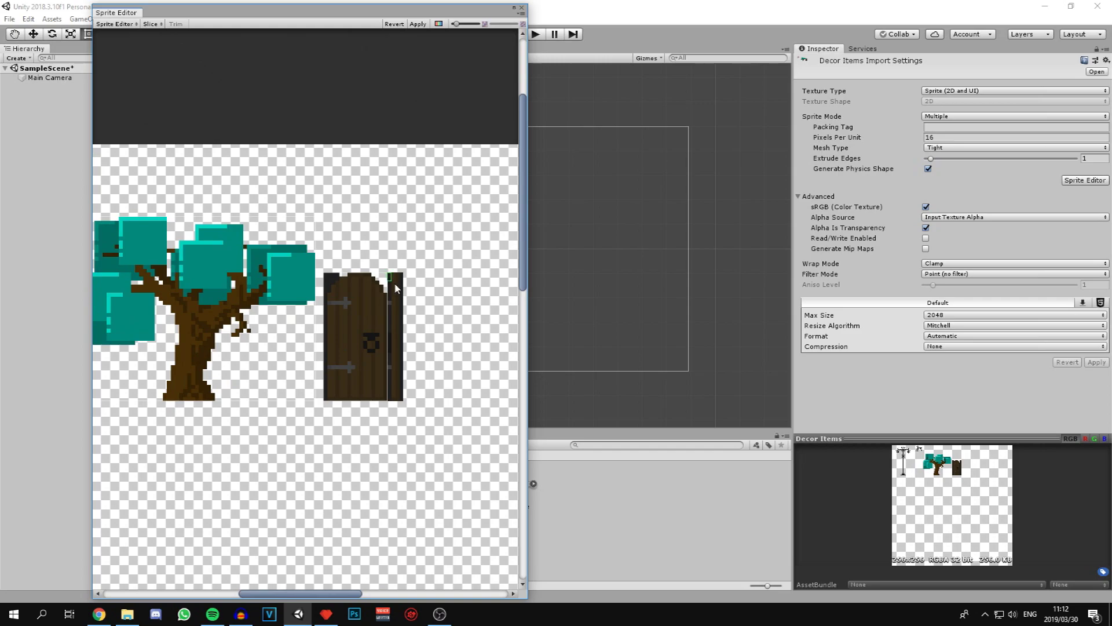
{"action": "left_click_drag", "start_coordinate": [387, 273], "coordinate": [460, 400]}
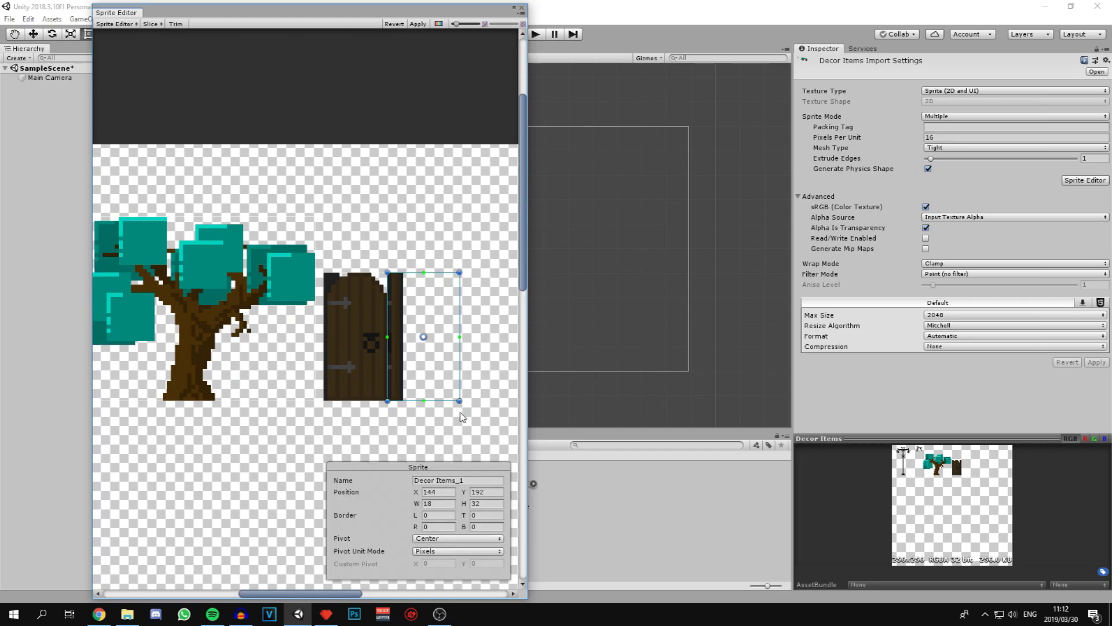
{"action": "left_click", "coordinate": [449, 504]}
{"action": "type", "text": "16"}
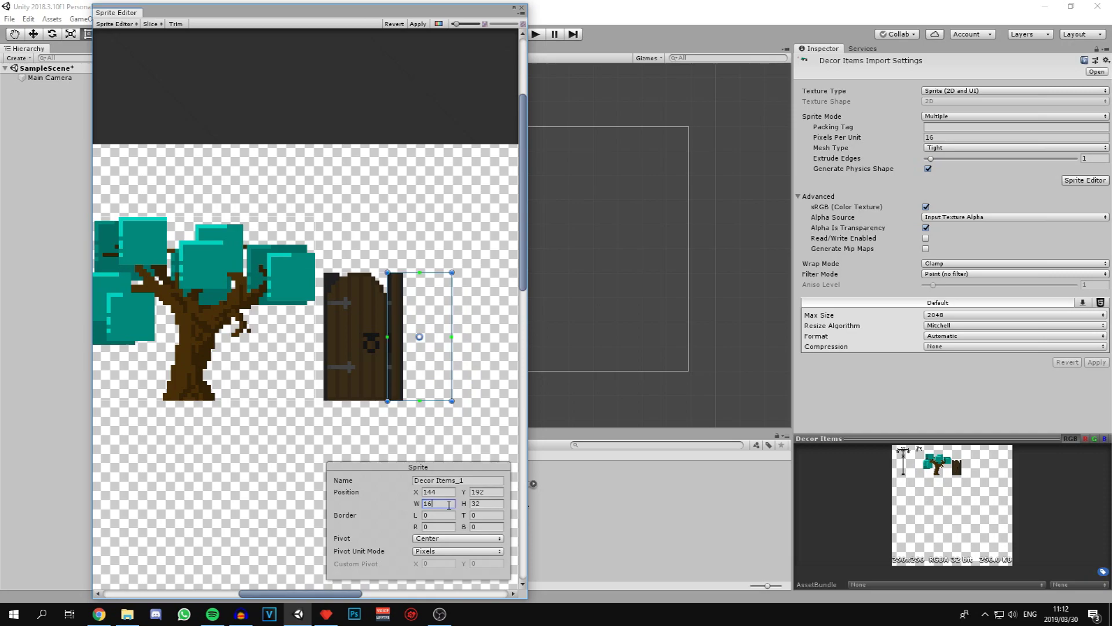
- Give the narrow door edge sprite a Custom pivot in pixels at X 8, Y 8
{"action": "left_click", "coordinate": [433, 540]}
{"action": "left_click", "coordinate": [439, 535]}
{"action": "left_click", "coordinate": [449, 565]}
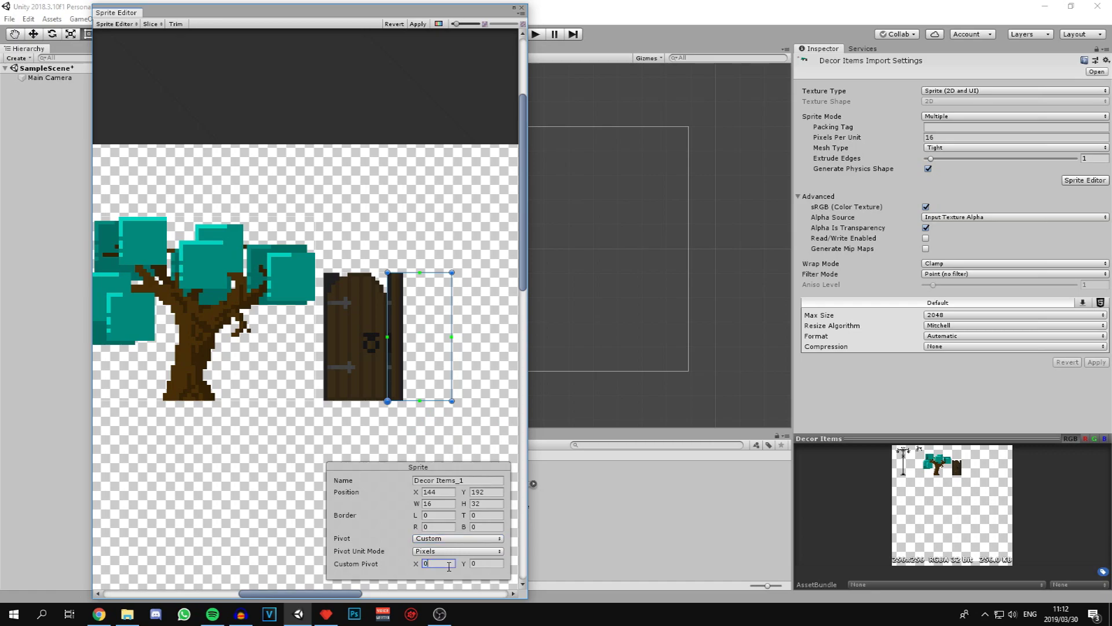
{"action": "type", "text": "8"}
{"action": "key", "text": "Tab"}
{"action": "type", "text": "8"}
- Name the narrow door edge sprite "Closed Door", checking the name of the neighbouring door front sprite
{"action": "left_click", "coordinate": [482, 480]}
{"action": "type", "text": "Door Open"}
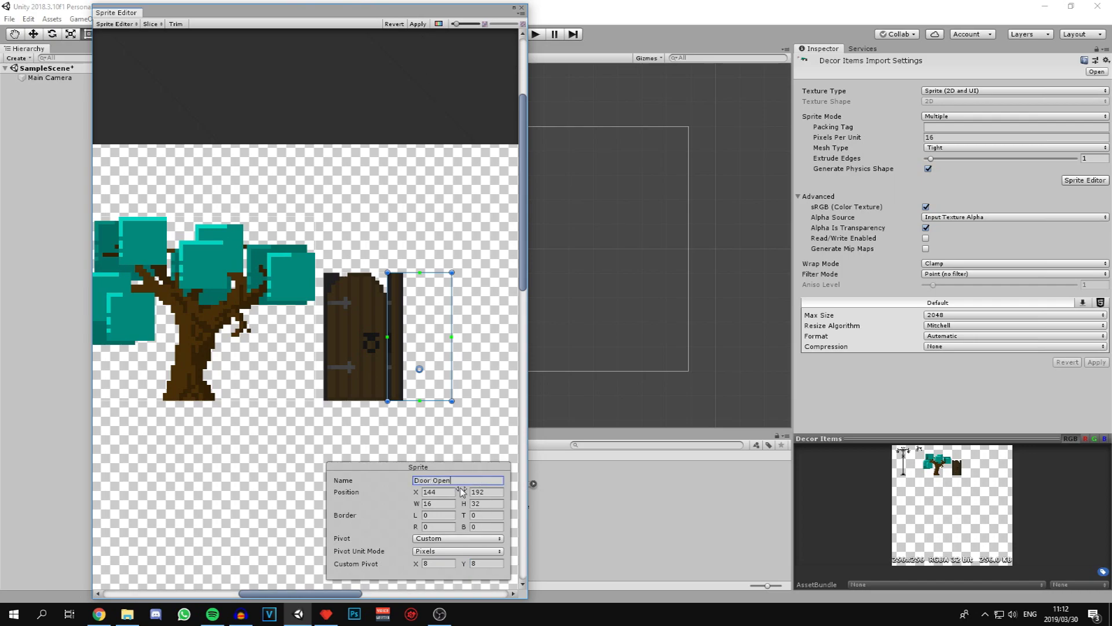
{"action": "left_click", "coordinate": [366, 329]}
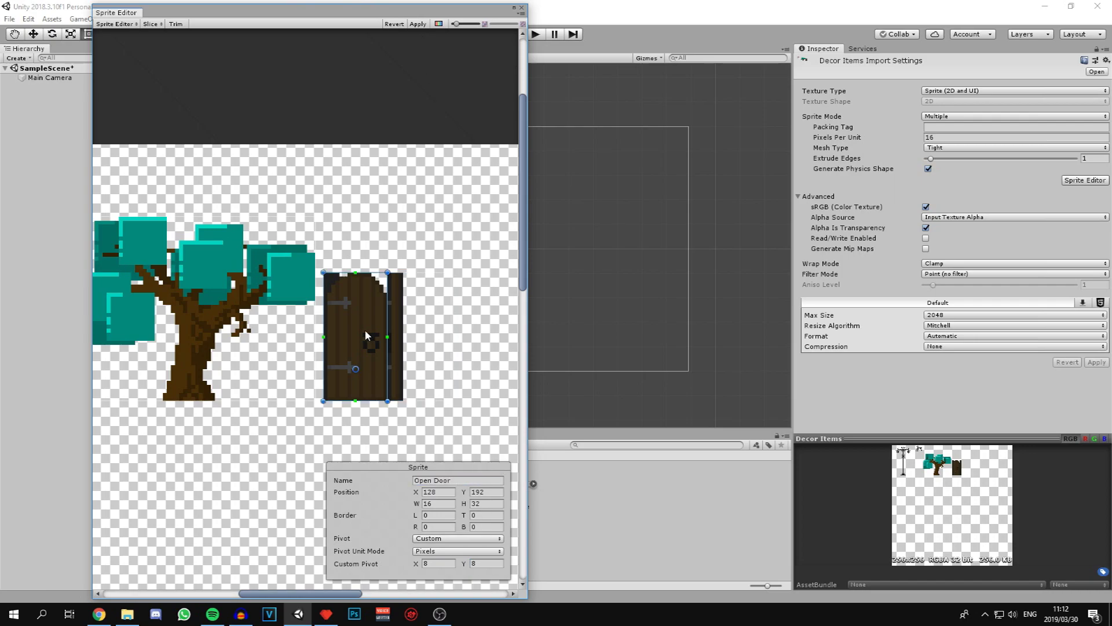
{"action": "left_click", "coordinate": [429, 377]}
{"action": "left_click", "coordinate": [432, 480]}
{"action": "key", "text": "Delete"}
{"action": "key", "text": "Delete"}
{"action": "key", "text": "Delete"}
{"action": "key", "text": "Delete"}
{"action": "key", "text": "Delete"}
{"action": "key", "text": "Delete"}
{"action": "type", "text": "Closed Do"}
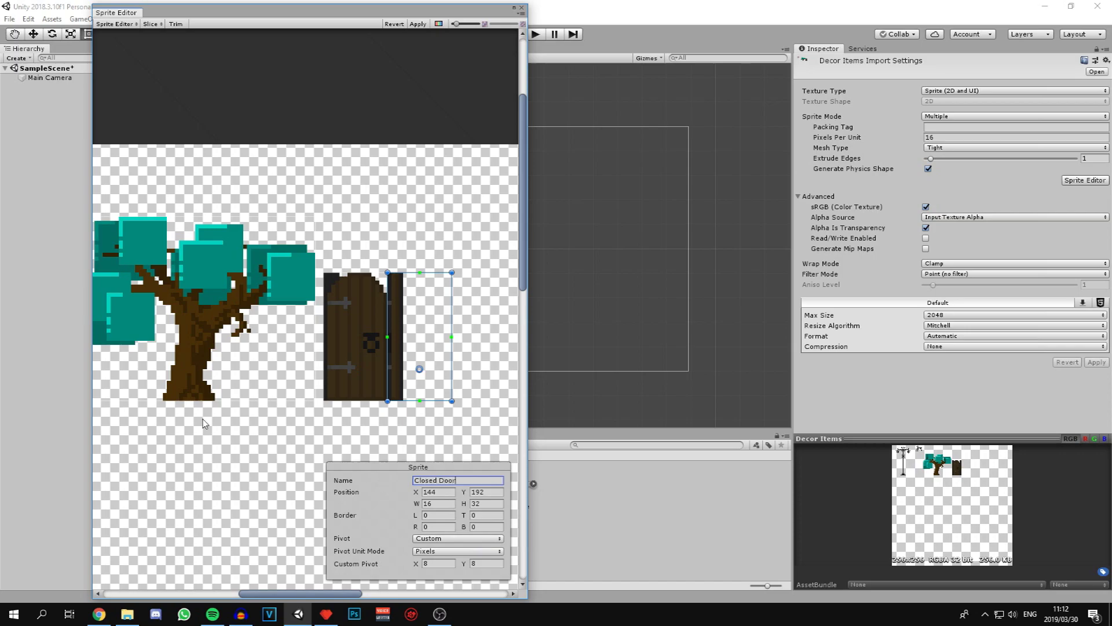
- Select the tree sprite and name it "Tree"
{"action": "left_click", "coordinate": [196, 337]}
{"action": "left_click", "coordinate": [471, 479]}
{"action": "type", "text": "Tree"}
- Apply the sprite slicing of the Decor Items sheet and close the Sprite Editor
{"action": "scroll", "coordinate": [481, 295], "scroll_direction": "down", "scroll_amount": 5}
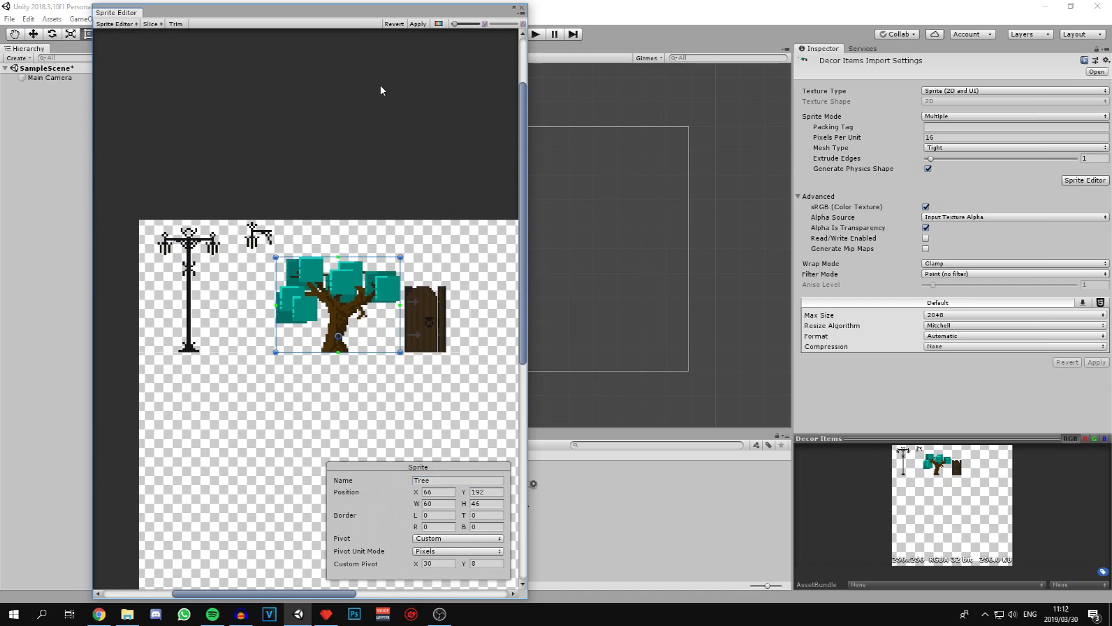
{"action": "left_click", "coordinate": [413, 25]}
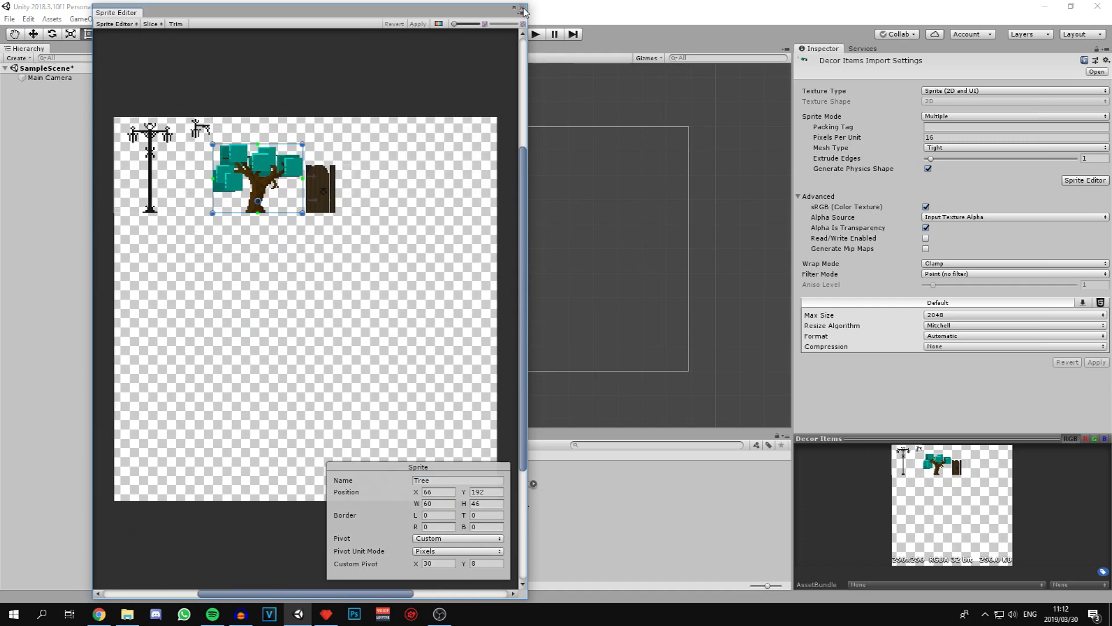
{"action": "left_click", "coordinate": [522, 8]}
- Expand the Decor Items, Idle and Jump sheets to check their sliced sprites, and collapse them again
{"action": "left_click", "coordinate": [325, 483]}
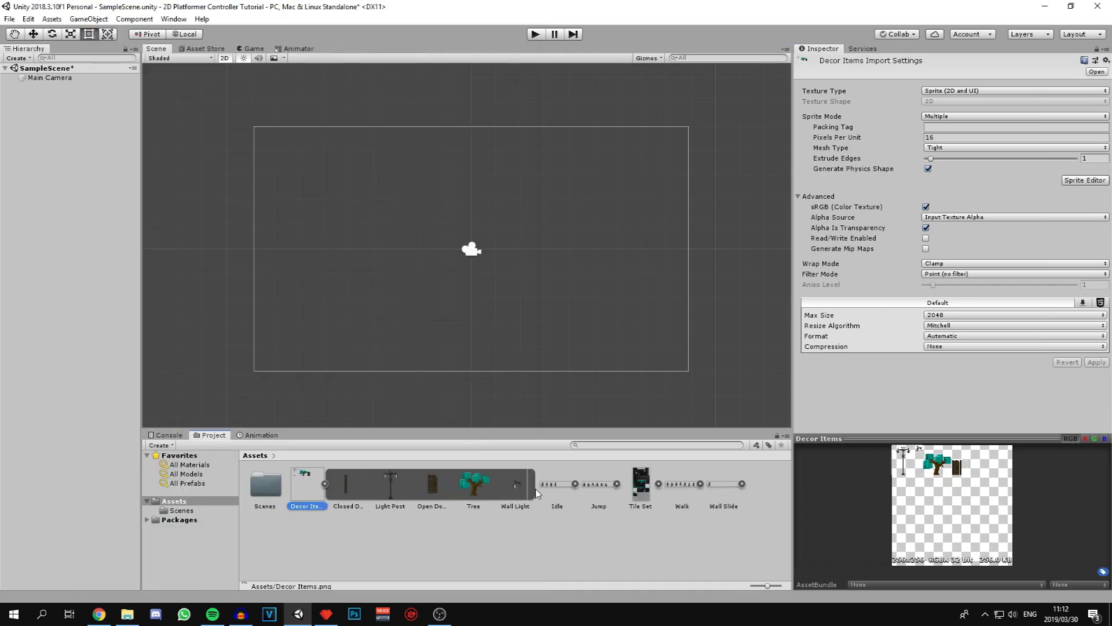
{"action": "left_click", "coordinate": [575, 483]}
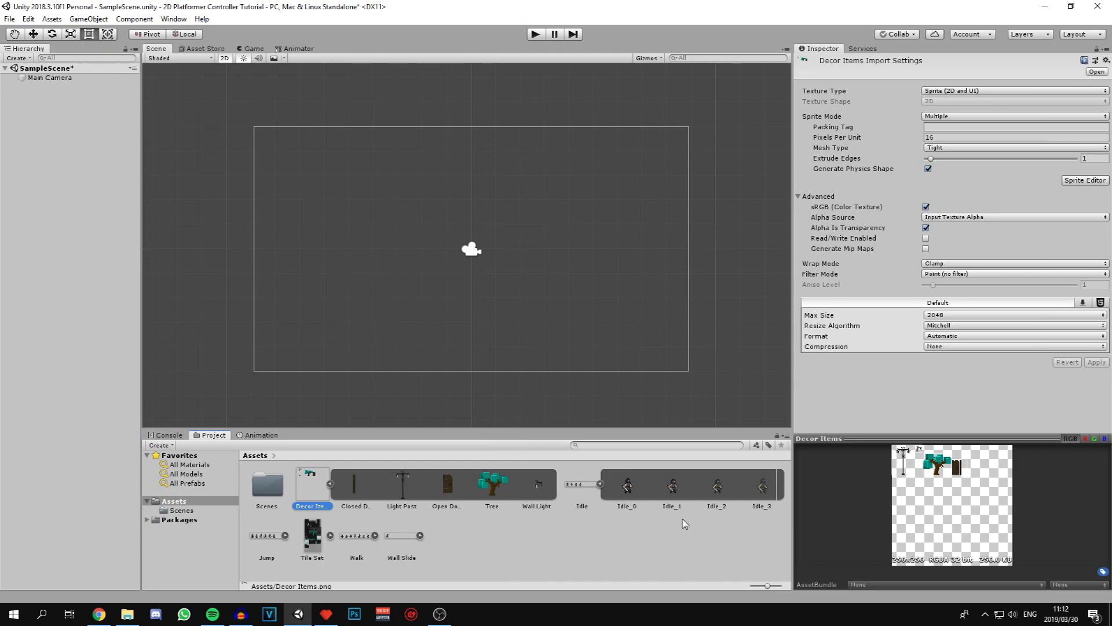
{"action": "left_click", "coordinate": [284, 535]}
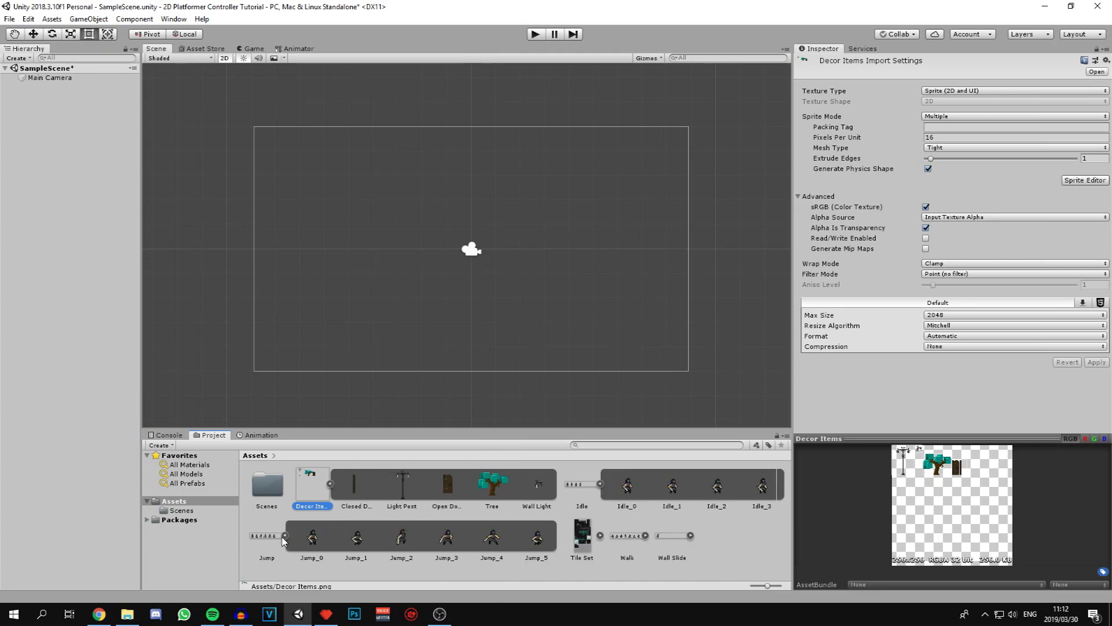
{"action": "left_click", "coordinate": [284, 536]}
{"action": "left_click", "coordinate": [600, 484]}
{"action": "left_click", "coordinate": [329, 483]}
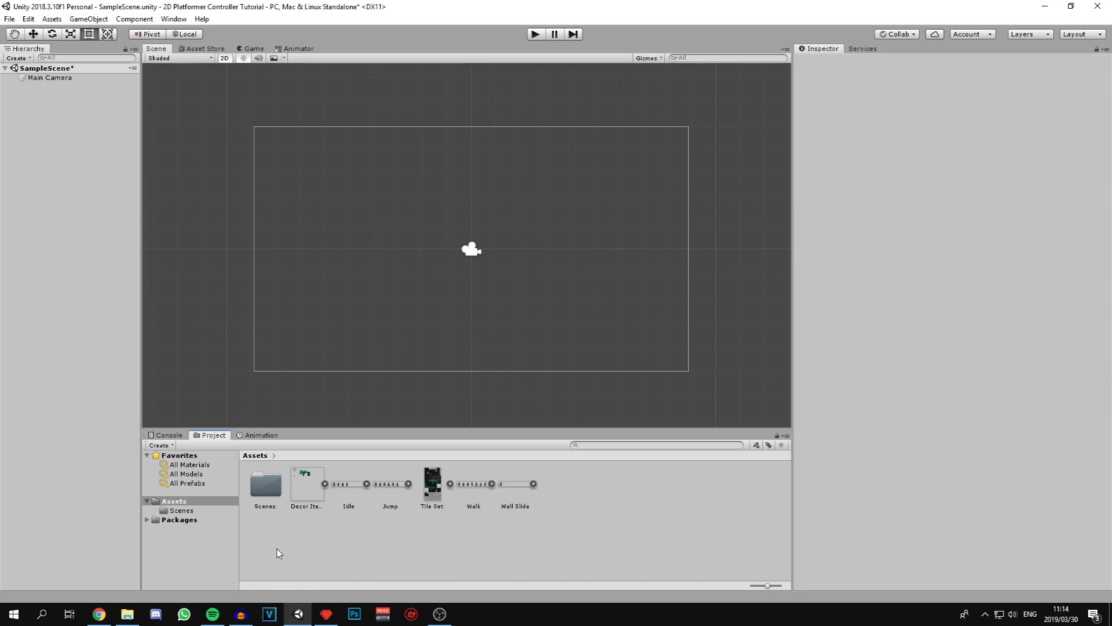
- Create a folder named "Sprites" in the Assets folder
{"action": "right_click", "coordinate": [277, 550]}
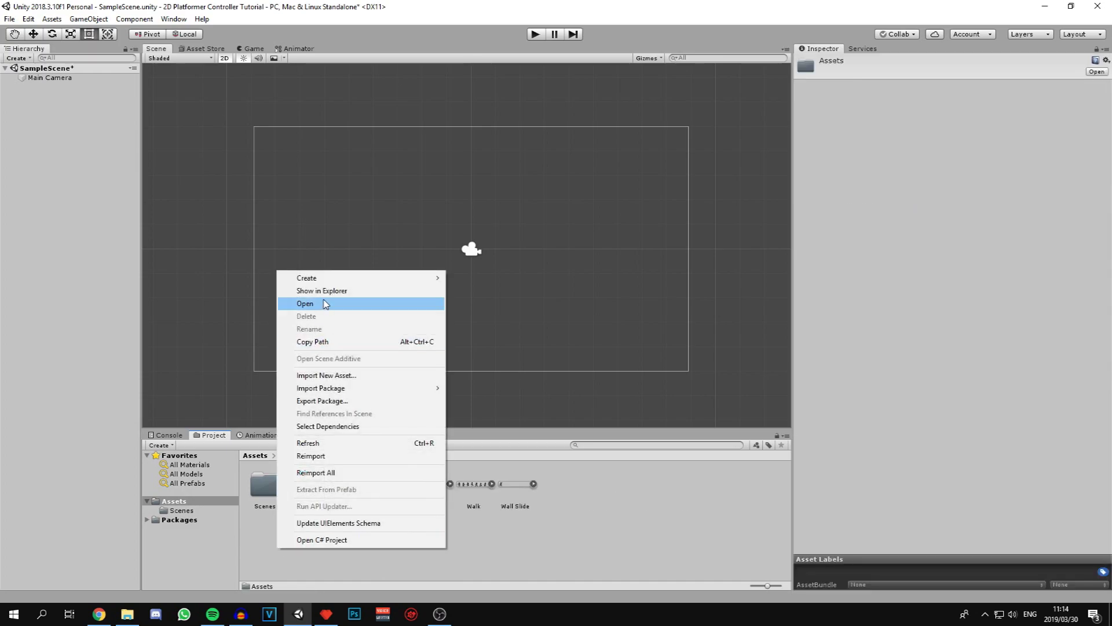
{"action": "mouse_move", "coordinate": [328, 279]}
{"action": "left_click", "coordinate": [542, 190]}
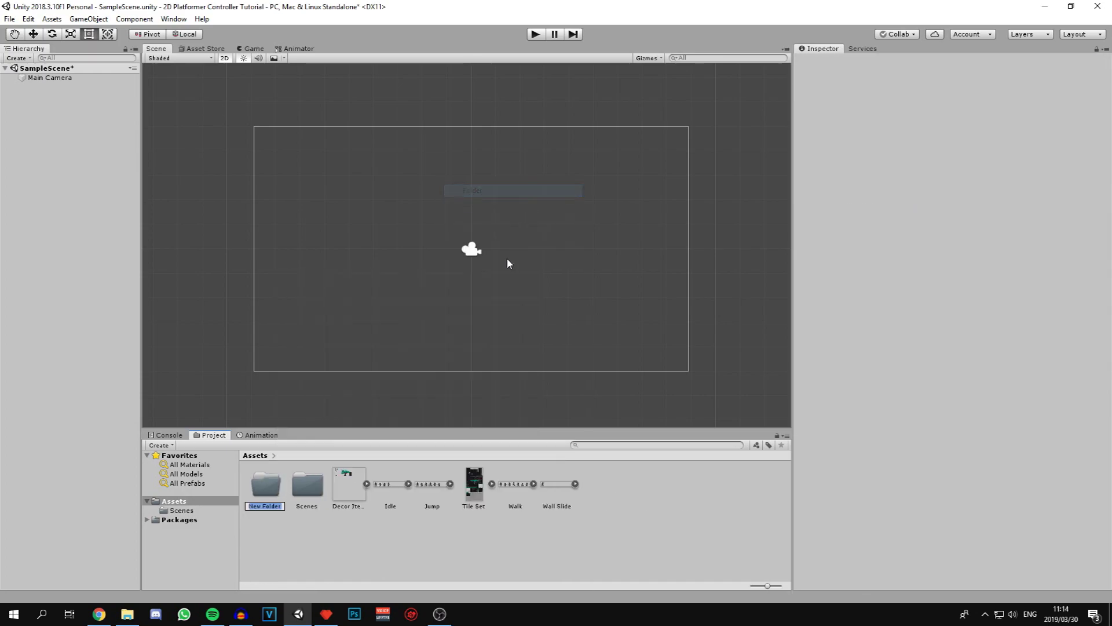
{"action": "type", "text": "Sprites"}
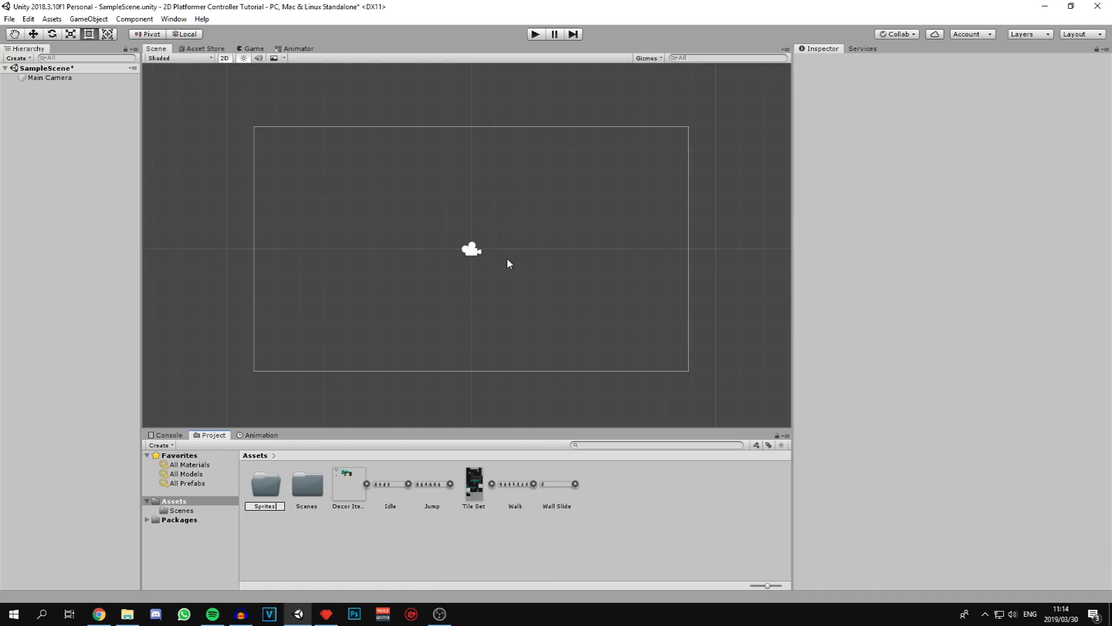
{"action": "key", "text": "Return"}
- Move all sprite sheets from Decor Items through Wall Slide into the Sprites folder
{"action": "left_click", "coordinate": [360, 493]}
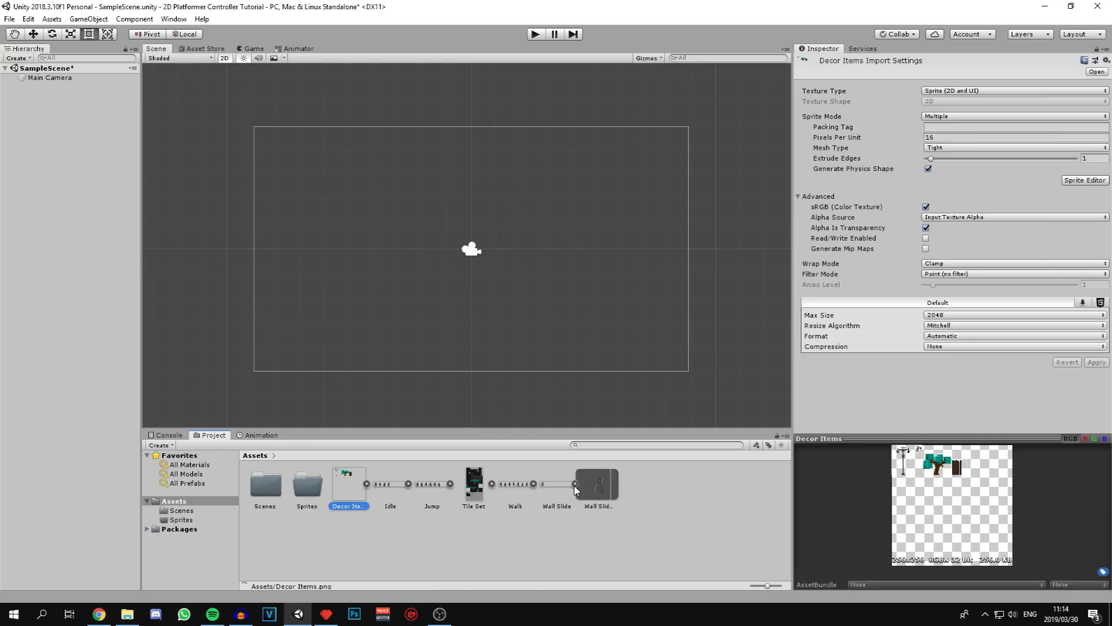
{"action": "left_click", "coordinate": [498, 528]}
{"action": "left_click", "coordinate": [353, 502]}
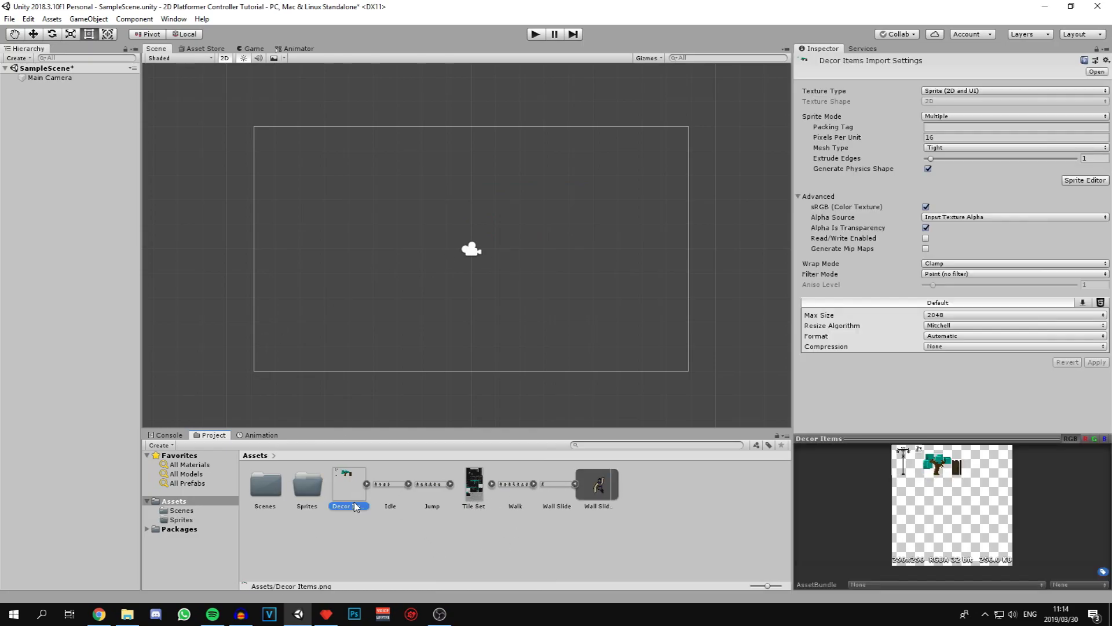
{"action": "left_click", "coordinate": [557, 490], "text": "shift"}
{"action": "left_click_drag", "start_coordinate": [332, 487], "coordinate": [315, 486]}
{"action": "left_click", "coordinate": [312, 536]}
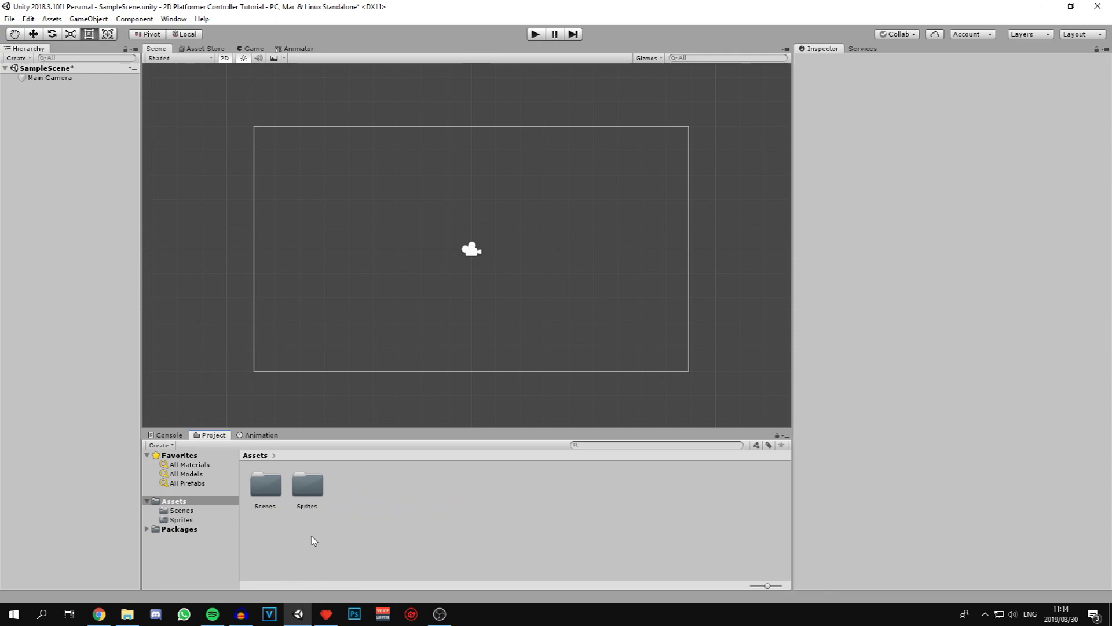
- Open the Scenes folder and rename the SampleScene scene to "Main"
{"action": "double_click", "coordinate": [266, 490]}
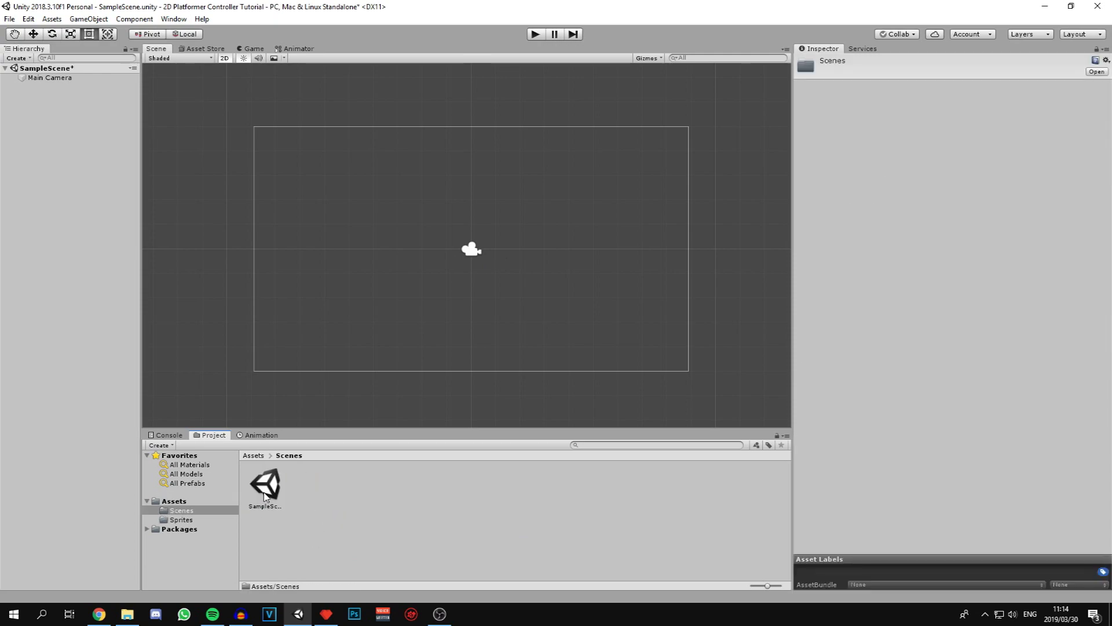
{"action": "right_click", "coordinate": [265, 493]}
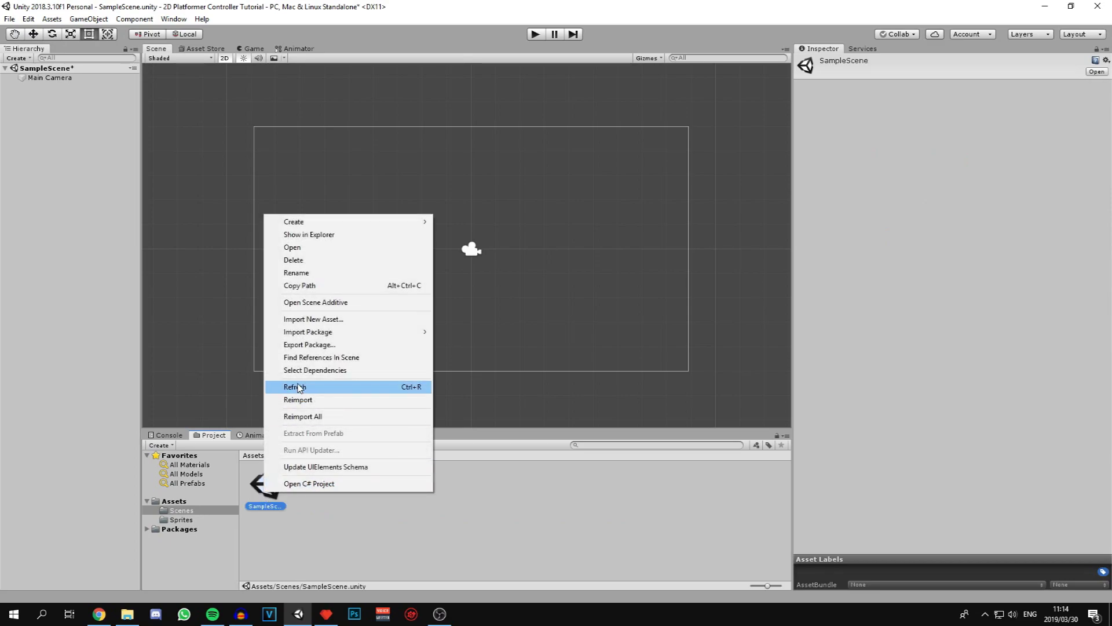
{"action": "left_click", "coordinate": [297, 273]}
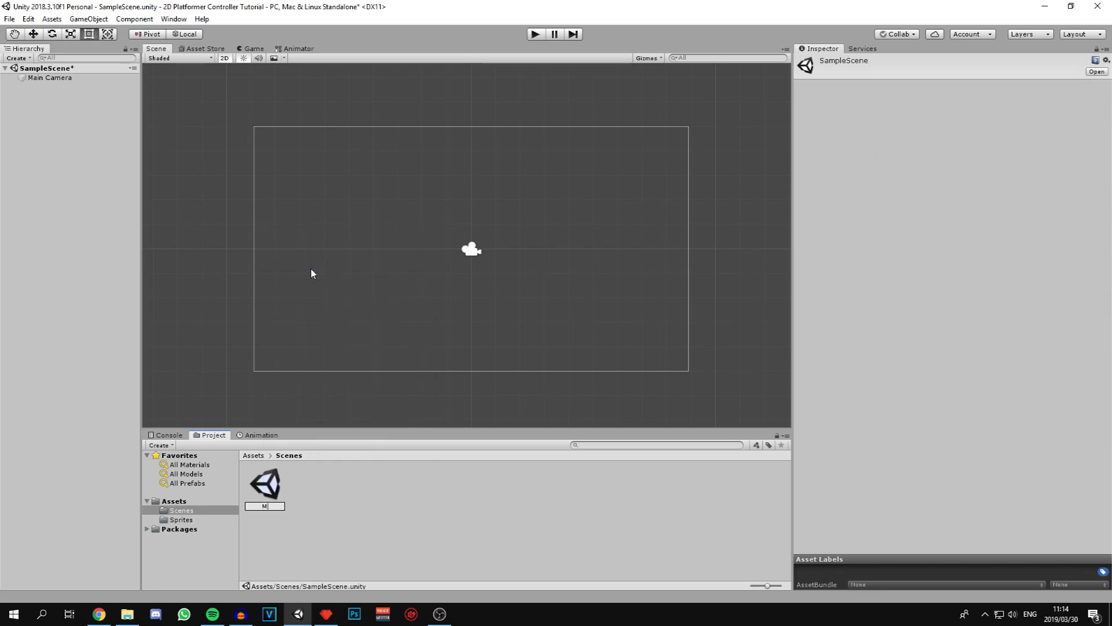
{"action": "type", "text": "Main"}
{"action": "key", "text": "Return"}
- Save the Main scene and return to the root Assets folder
{"action": "left_click", "coordinate": [35, 255]}
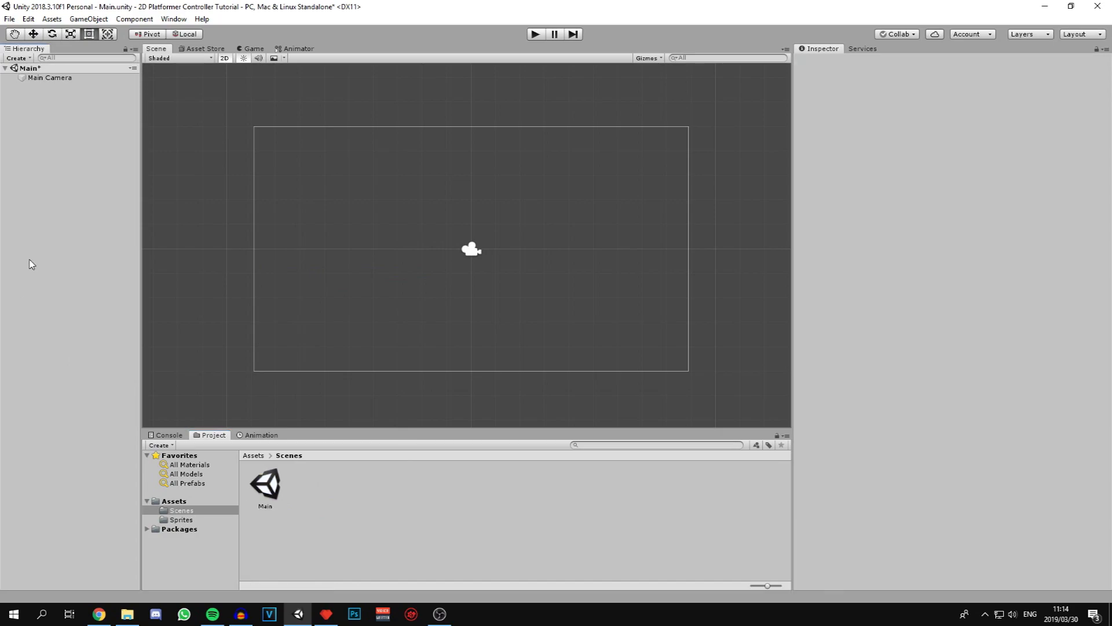
{"action": "key", "text": "ctrl+s"}
{"action": "left_click", "coordinate": [216, 501]}
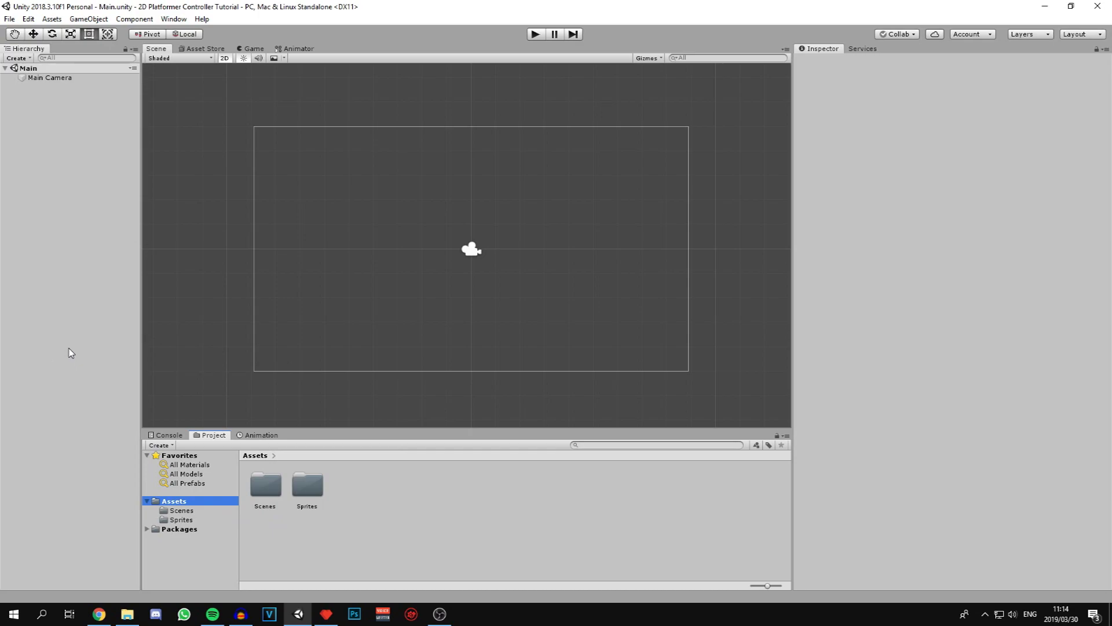
{"action": "left_click", "coordinate": [385, 517]}
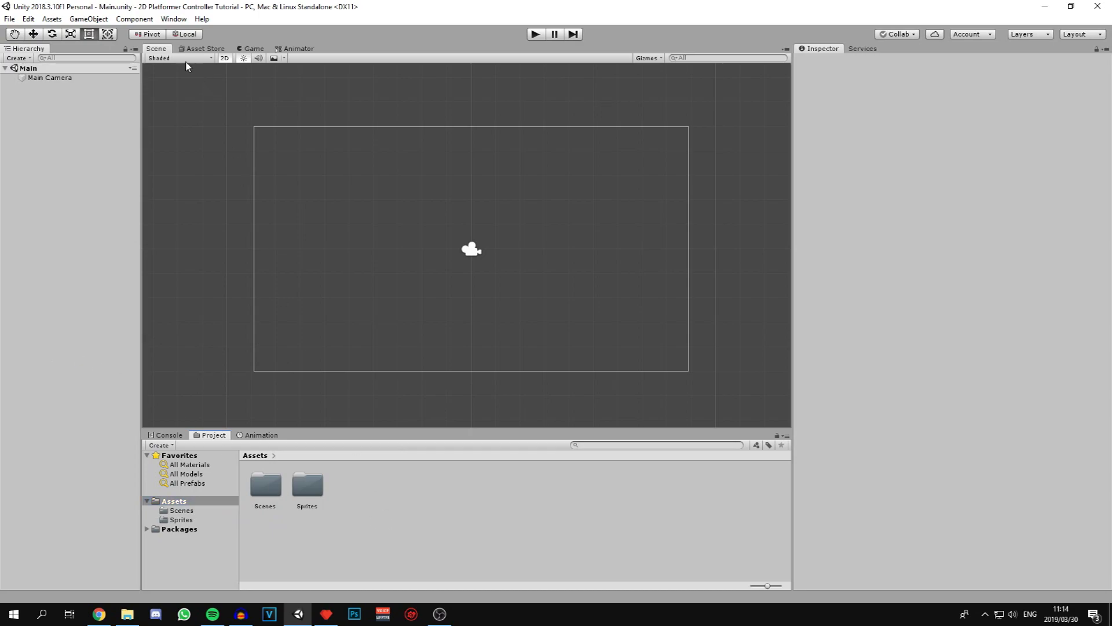
- Open the Tile Palette window and dock it below the Inspector
{"action": "left_click", "coordinate": [166, 19]}
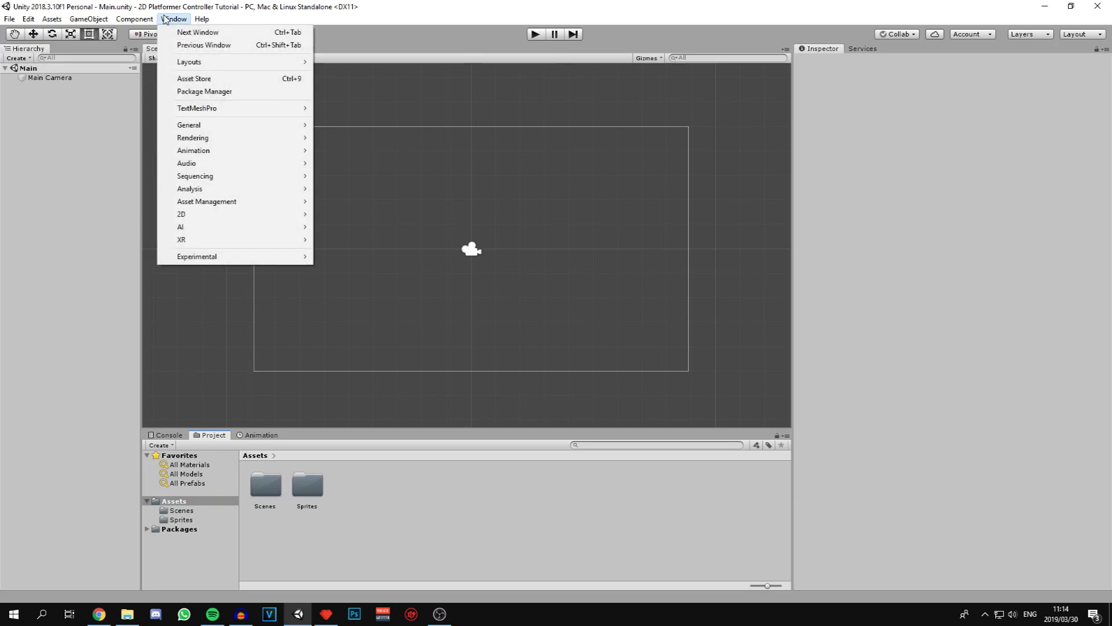
{"action": "mouse_move", "coordinate": [208, 214]}
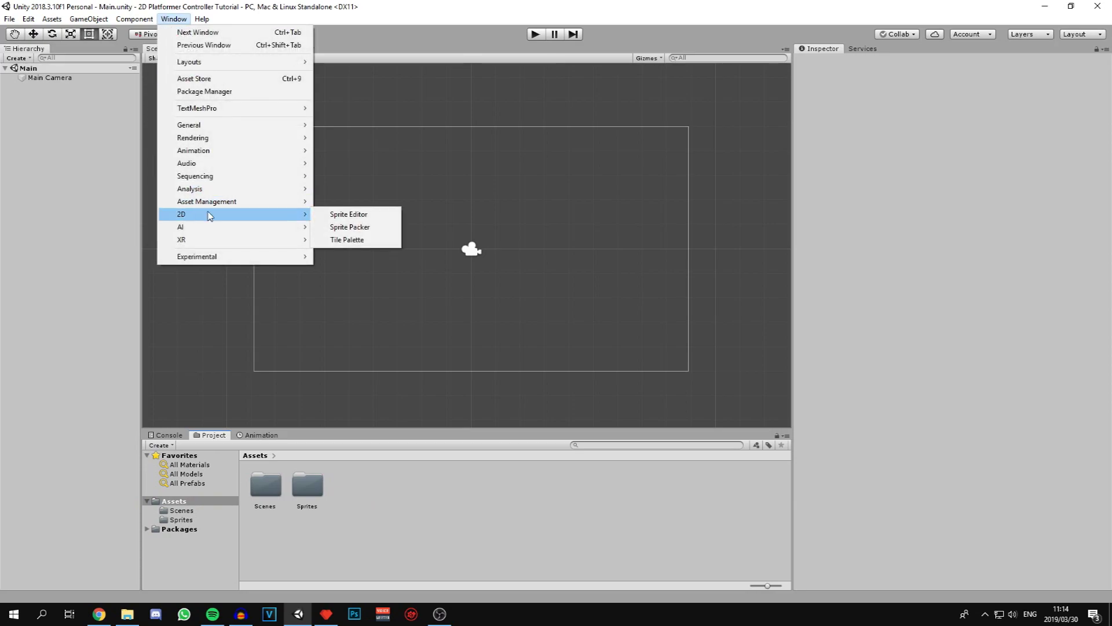
{"action": "left_click", "coordinate": [354, 239]}
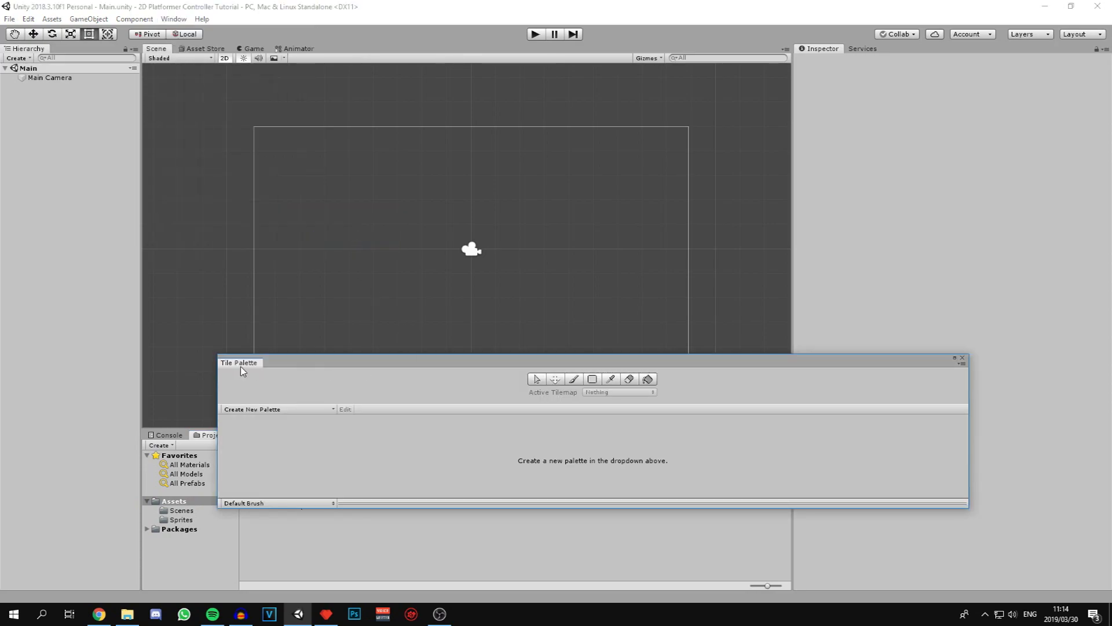
{"action": "left_click_drag", "start_coordinate": [241, 367], "coordinate": [166, 270]}
{"action": "left_click_drag", "start_coordinate": [498, 259], "coordinate": [596, 210]}
{"action": "left_click_drag", "start_coordinate": [156, 218], "coordinate": [947, 301]}
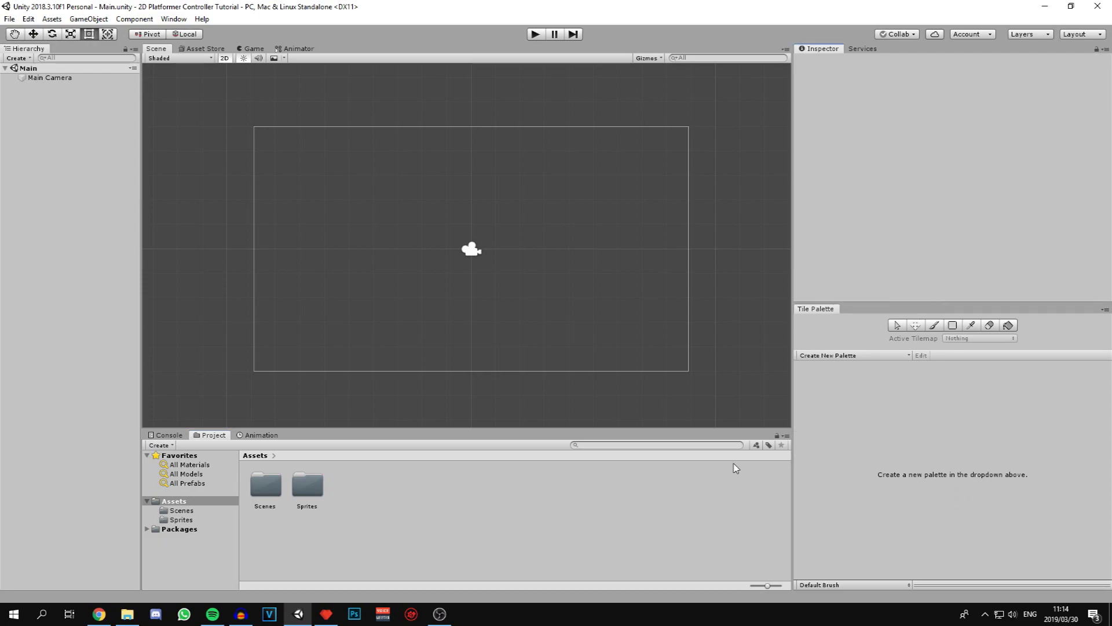
- Create a folder named "Tile Map" in the Assets folder and deselect it
{"action": "right_click", "coordinate": [540, 540]}
{"action": "mouse_move", "coordinate": [593, 269]}
{"action": "left_click", "coordinate": [762, 192]}
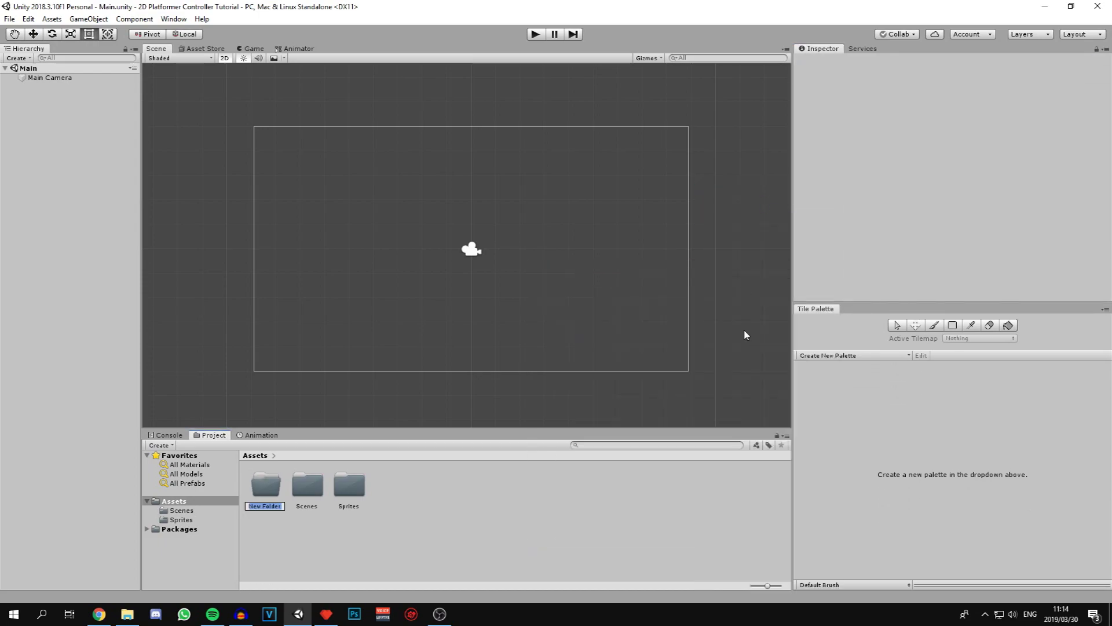
{"action": "type", "text": "Tile Map"}
{"action": "key", "text": "Return"}
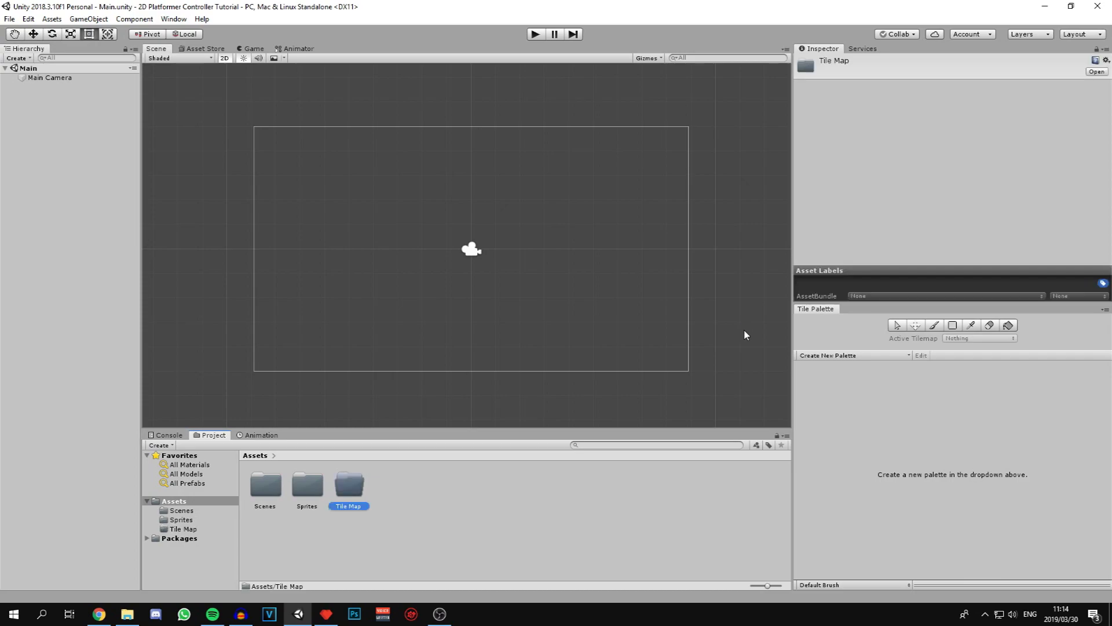
{"action": "left_click", "coordinate": [465, 498]}
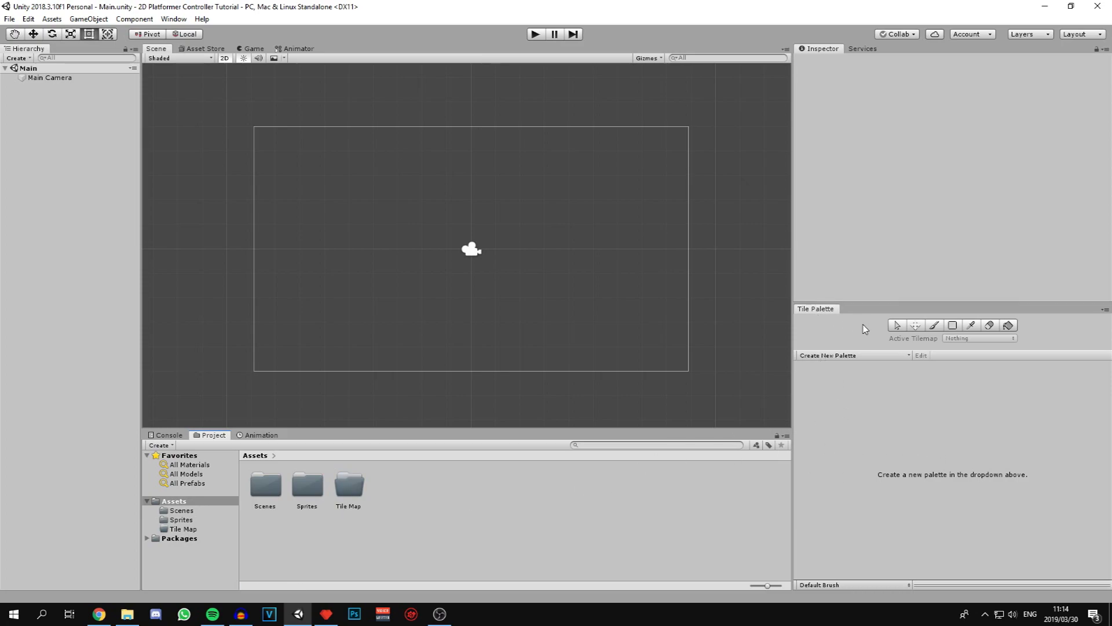
- Create a new tile palette named "Tile Set 1"
{"action": "left_click", "coordinate": [816, 357]}
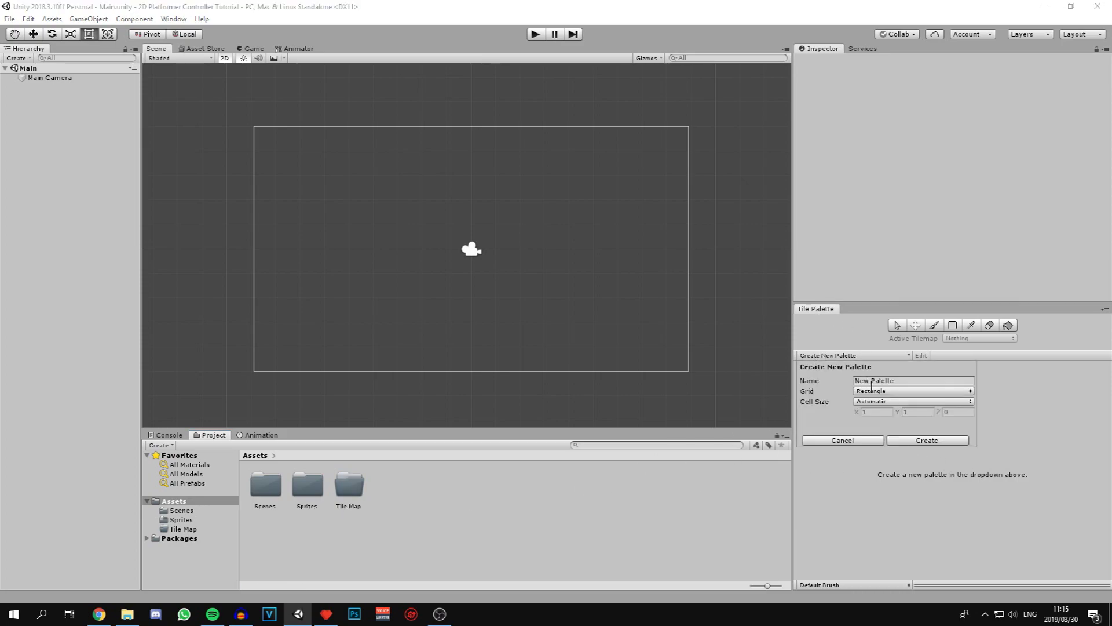
{"action": "left_click", "coordinate": [873, 382]}
{"action": "type", "text": "Tile Set 1"}
{"action": "left_click", "coordinate": [927, 440]}
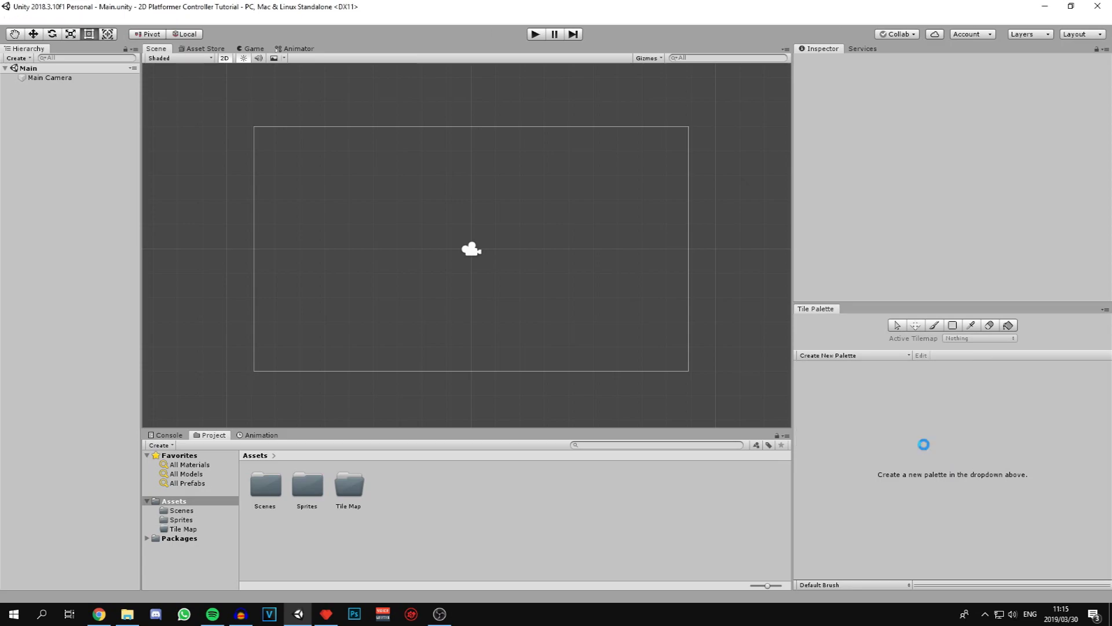
- Create a "Palettes" folder inside the Tile Map folder and save the new palette into it
{"action": "double_click", "coordinate": [136, 132]}
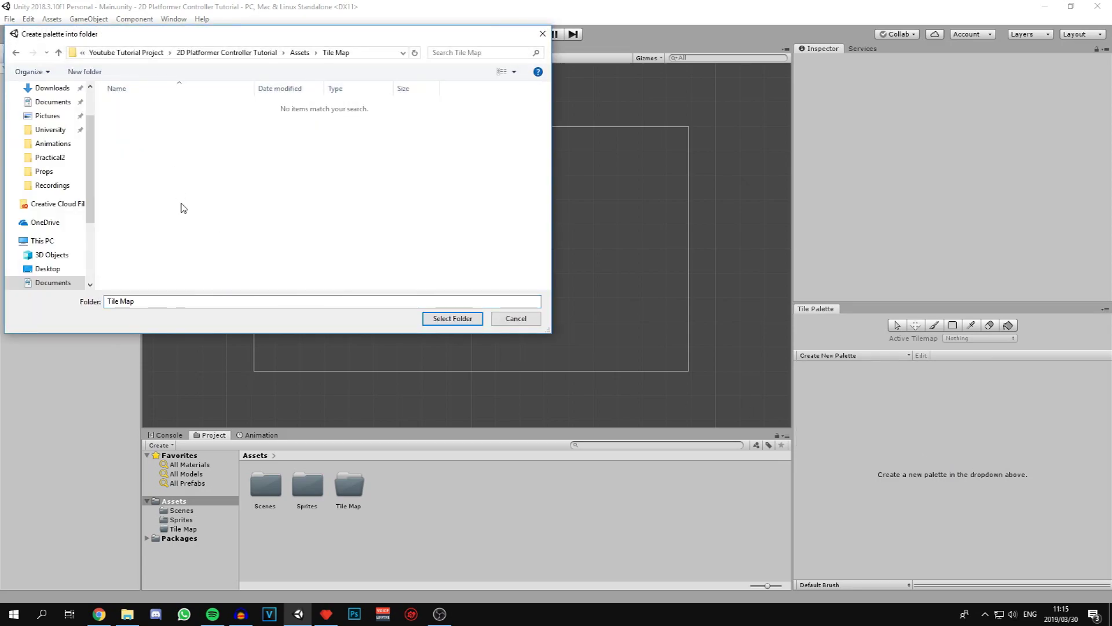
{"action": "right_click", "coordinate": [219, 207]}
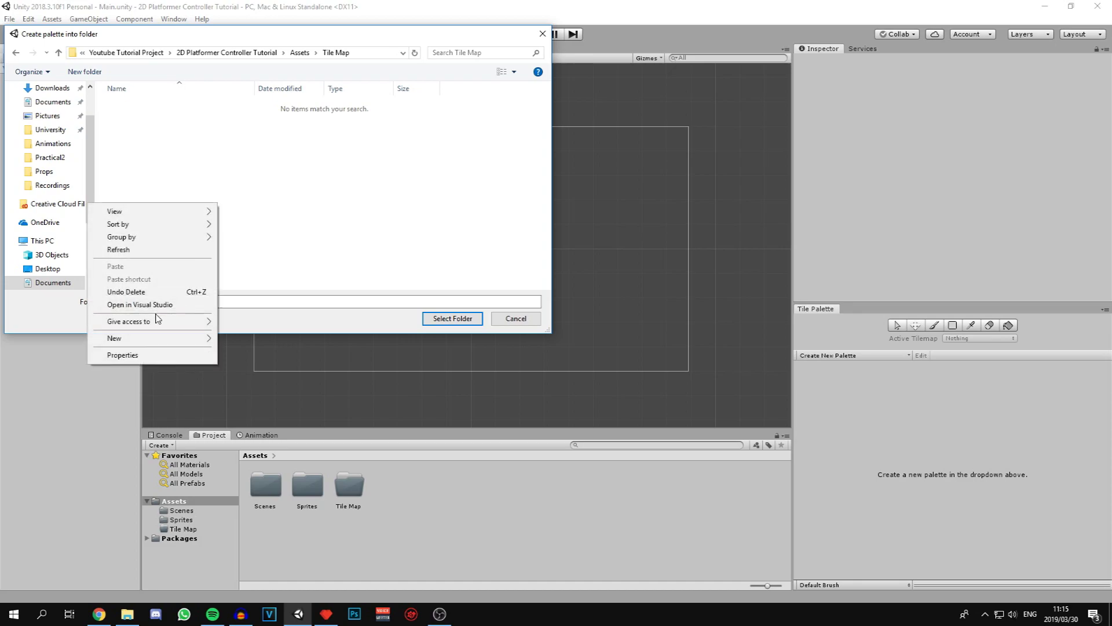
{"action": "mouse_move", "coordinate": [148, 338]}
{"action": "left_click", "coordinate": [238, 338]}
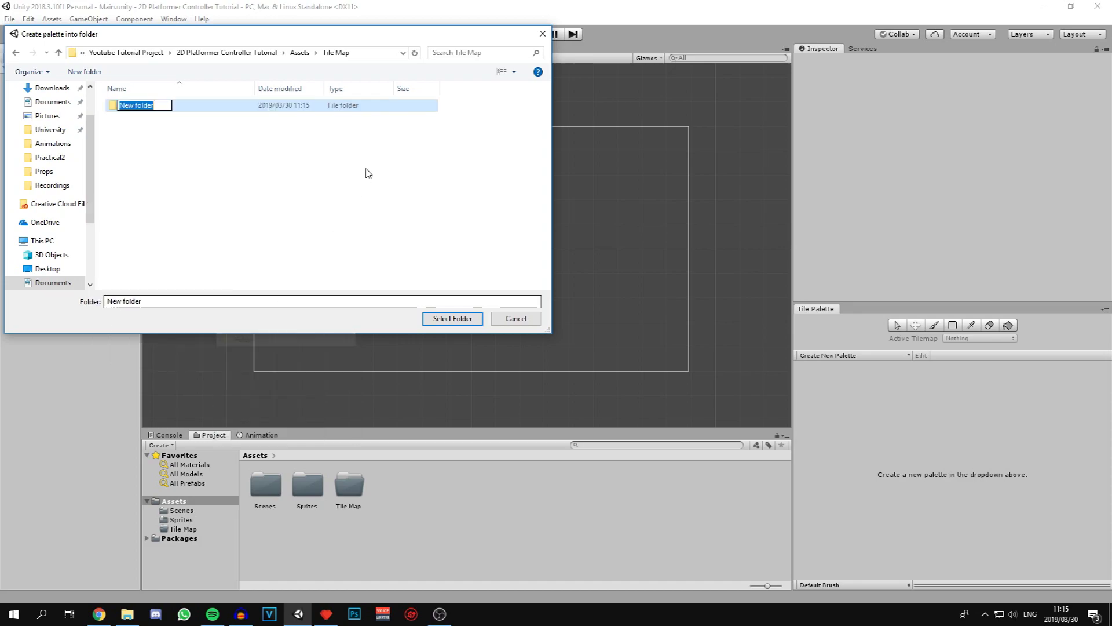
{"action": "type", "text": "Pal"}
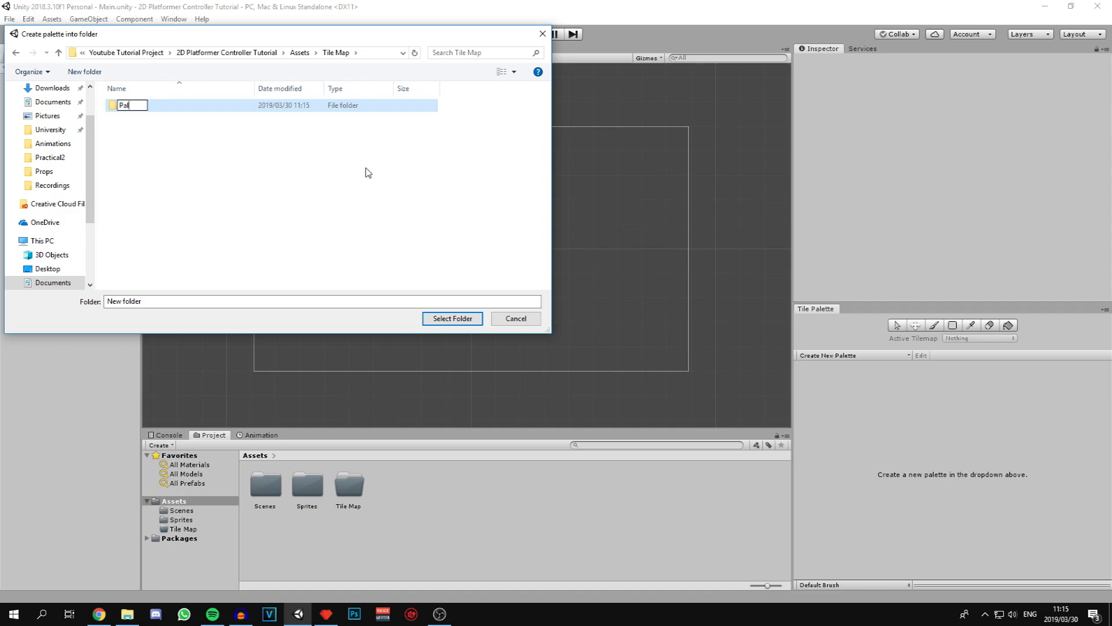
{"action": "type", "text": "ettes"}
{"action": "key", "text": "Return"}
{"action": "left_click", "coordinate": [452, 318]}
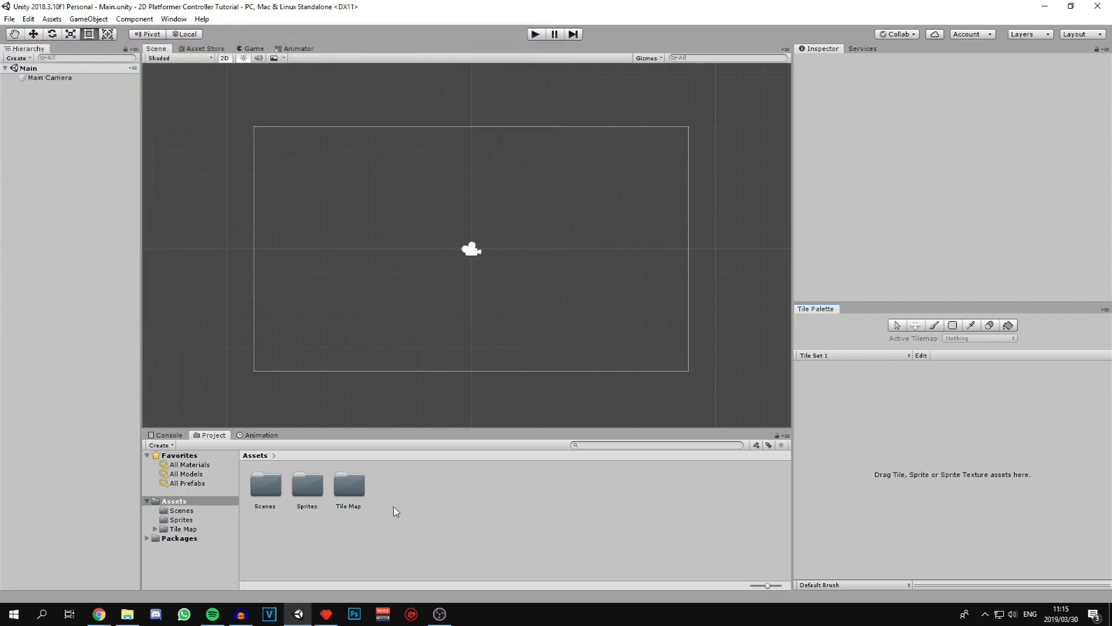
- Open the Sprites folder and add the Tile Set sprite sheet to the Tile Set 1 palette
{"action": "double_click", "coordinate": [365, 502]}
{"action": "double_click", "coordinate": [264, 500]}
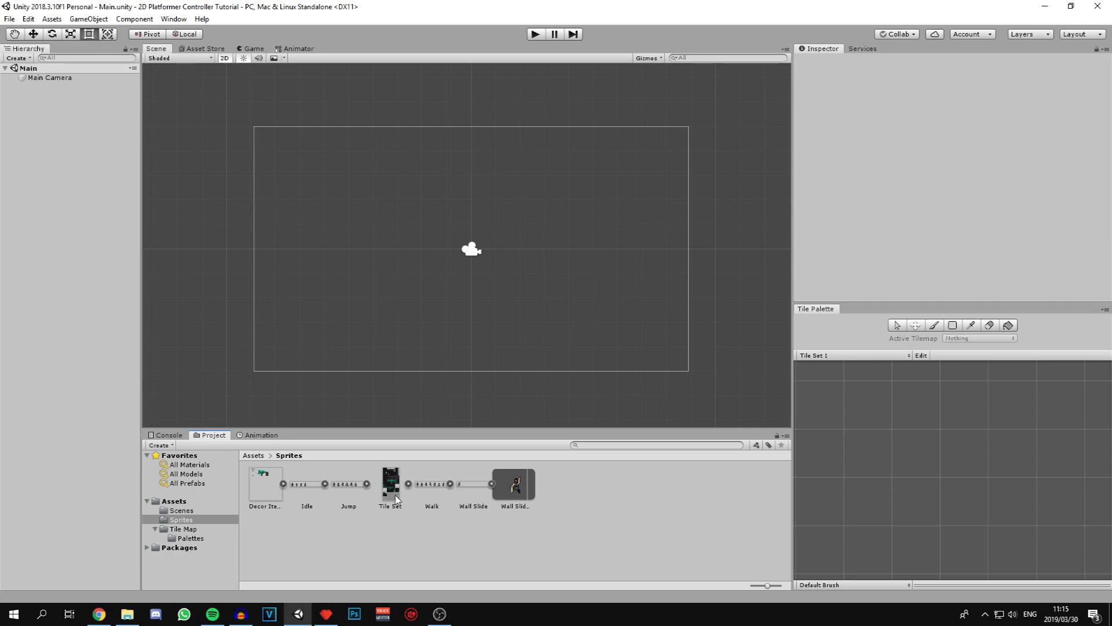
{"action": "left_click_drag", "start_coordinate": [396, 499], "coordinate": [888, 416]}
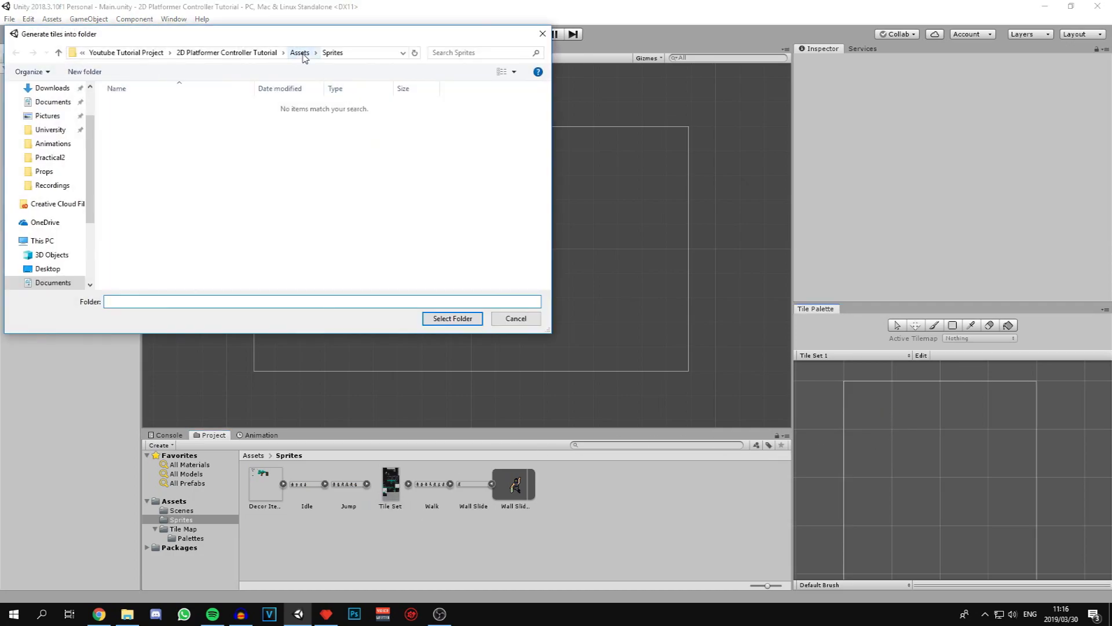
- Create an "Assets" folder inside the Tile Map folder and generate the palette's tiles into it
{"action": "left_click", "coordinate": [300, 52]}
{"action": "double_click", "coordinate": [179, 131]}
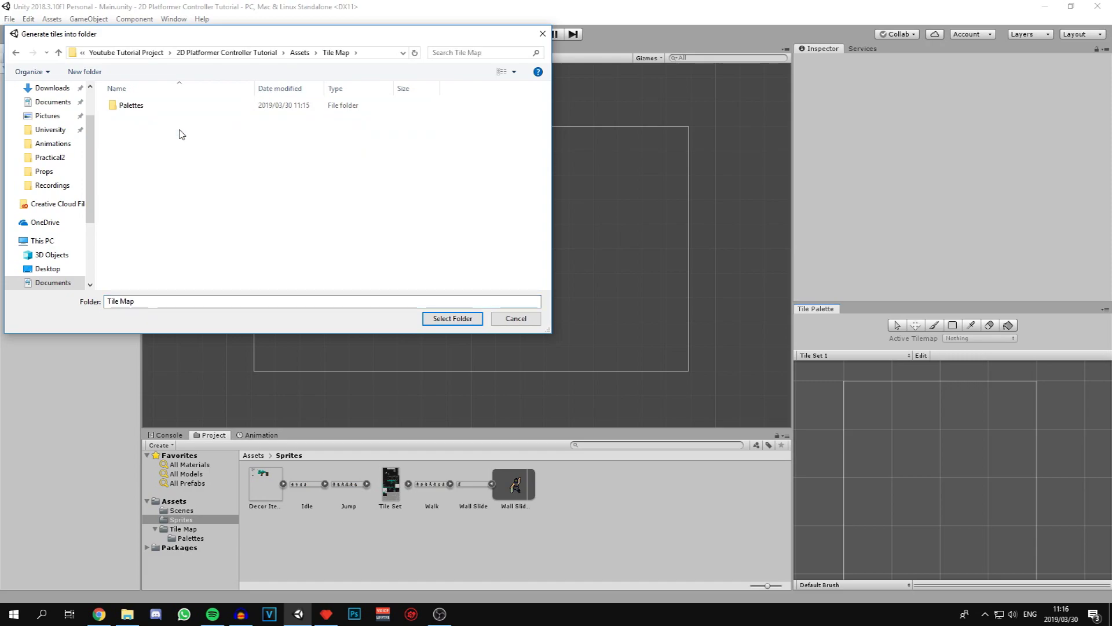
{"action": "right_click", "coordinate": [181, 133]}
{"action": "mouse_move", "coordinate": [116, 268]}
{"action": "left_click", "coordinate": [220, 266]}
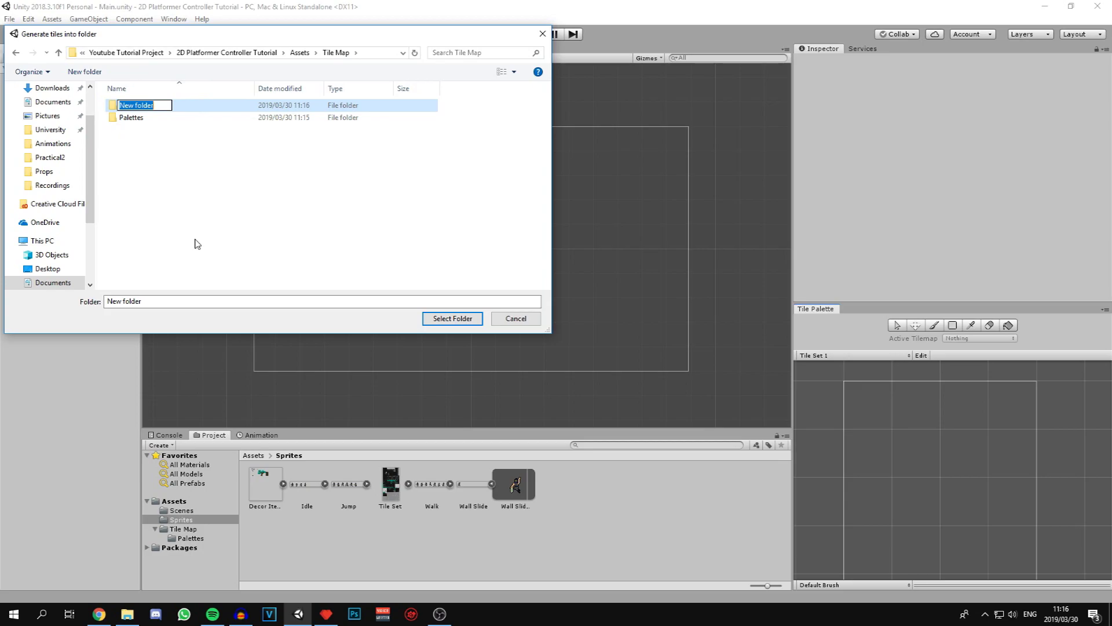
{"action": "type", "text": "Assets"}
{"action": "key", "text": "Return"}
{"action": "left_click", "coordinate": [453, 318]}
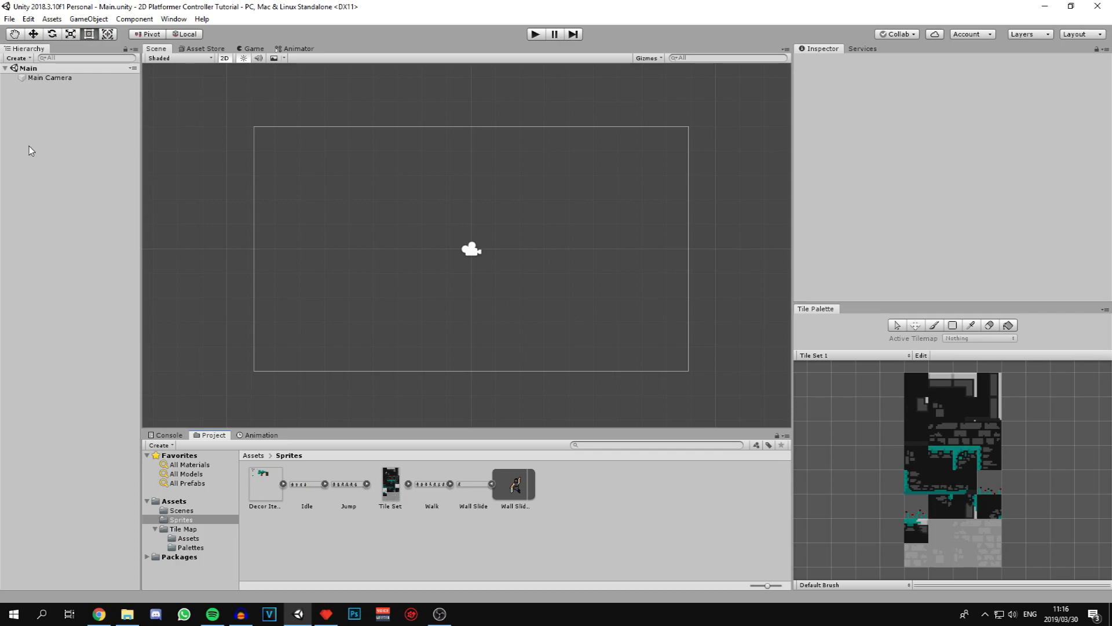
- Add a 2D Tilemap object to the scene and rename it "Platforms"
{"action": "right_click", "coordinate": [36, 120]}
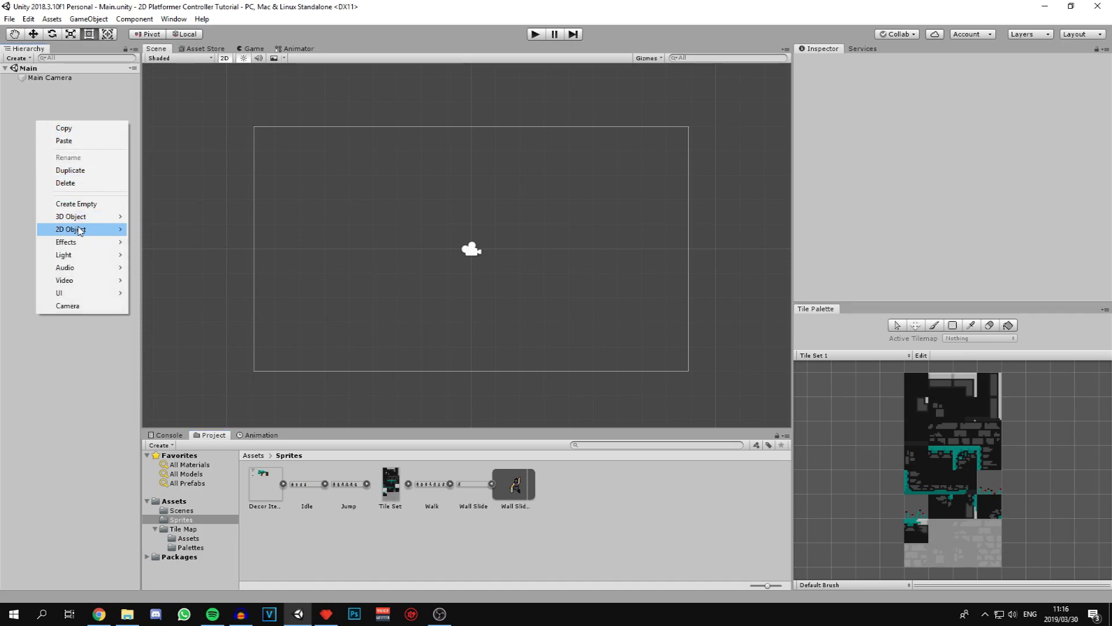
{"action": "mouse_move", "coordinate": [80, 230]}
{"action": "left_click", "coordinate": [171, 254]}
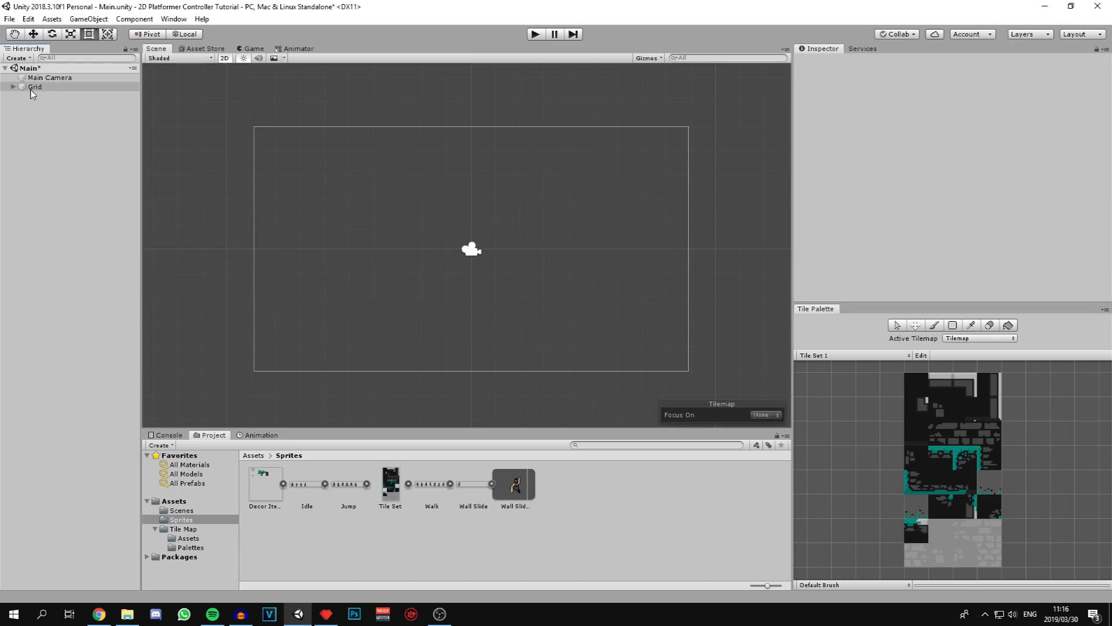
{"action": "left_click", "coordinate": [13, 87]}
{"action": "left_click", "coordinate": [35, 96]}
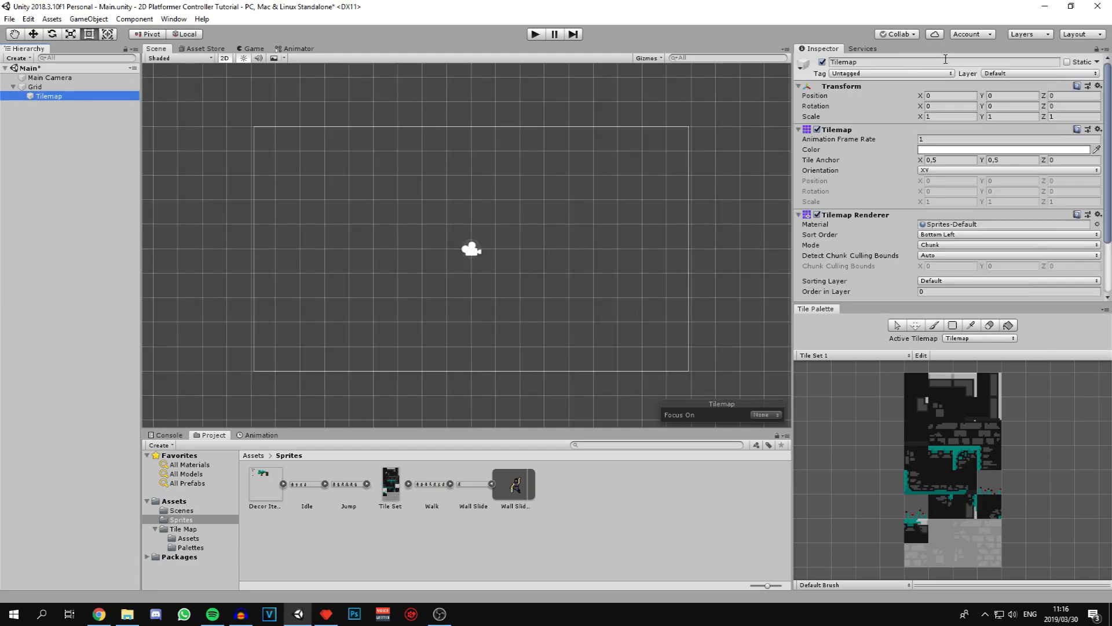
{"action": "left_click", "coordinate": [944, 61]}
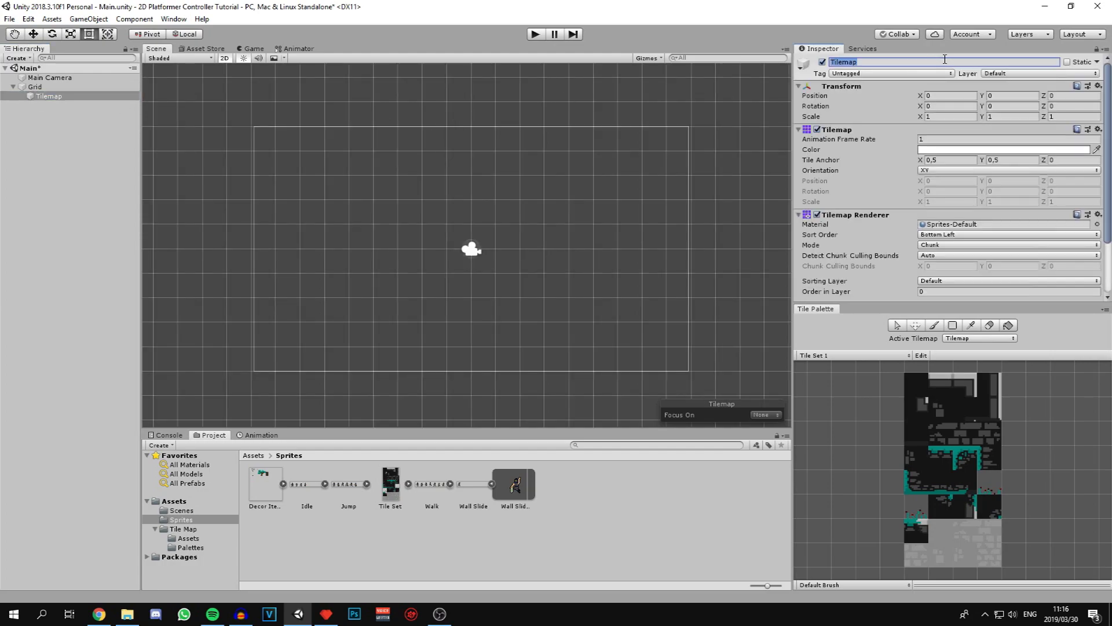
{"action": "type", "text": "Platforms"}
- Try painting teal-edged tiles freehand on the Platforms tilemap with the brush, and erase them
{"action": "key", "text": "b"}
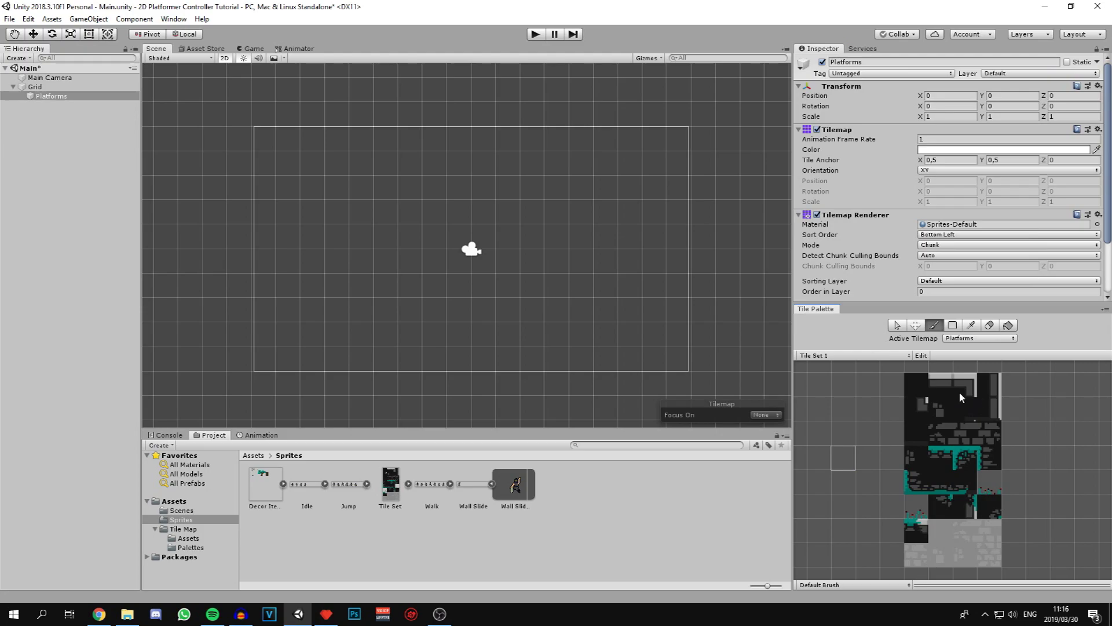
{"action": "left_click", "coordinate": [924, 391]}
{"action": "left_click", "coordinate": [934, 483]}
{"action": "mouse_move", "coordinate": [463, 279]}
{"action": "left_mouse_down"}
{"action": "mouse_move", "coordinate": [441, 266]}
{"action": "mouse_move", "coordinate": [354, 308]}
{"action": "mouse_move", "coordinate": [286, 218]}
{"action": "mouse_move", "coordinate": [490, 176]}
{"action": "mouse_move", "coordinate": [454, 186]}
{"action": "mouse_move", "coordinate": [298, 293]}
{"action": "mouse_move", "coordinate": [445, 282]}
{"action": "left_mouse_up"}
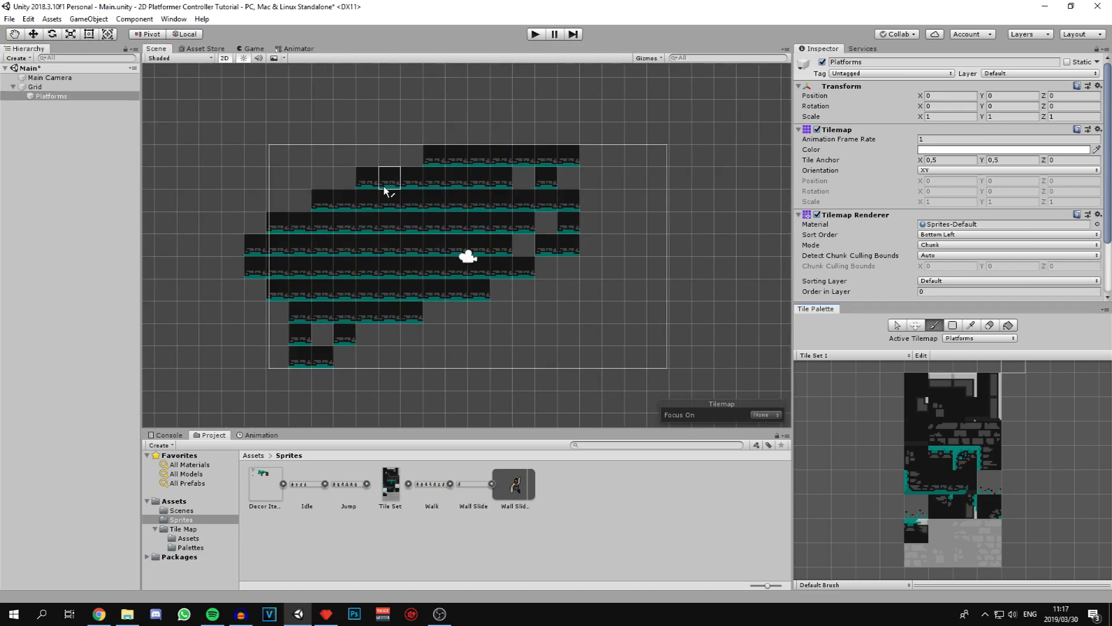
{"action": "left_click", "coordinate": [385, 188]}
{"action": "left_click", "coordinate": [988, 328]}
{"action": "mouse_move", "coordinate": [457, 155]}
{"action": "left_mouse_down"}
{"action": "mouse_move", "coordinate": [363, 274]}
{"action": "mouse_move", "coordinate": [487, 183]}
{"action": "mouse_move", "coordinate": [568, 243]}
{"action": "left_mouse_up"}
- Fill a large rectangle of plain dark tiles extending past all sides of the camera frame, using the filled box brush
{"action": "left_click", "coordinate": [959, 461]}
{"action": "scroll", "coordinate": [348, 298], "scroll_direction": "down", "scroll_amount": 5}
{"action": "left_click", "coordinate": [935, 326]}
{"action": "left_click", "coordinate": [955, 329]}
{"action": "middle_click_drag", "start_coordinate": [366, 278], "coordinate": [415, 239]}
{"action": "scroll", "coordinate": [220, 210], "scroll_direction": "down", "scroll_amount": 2}
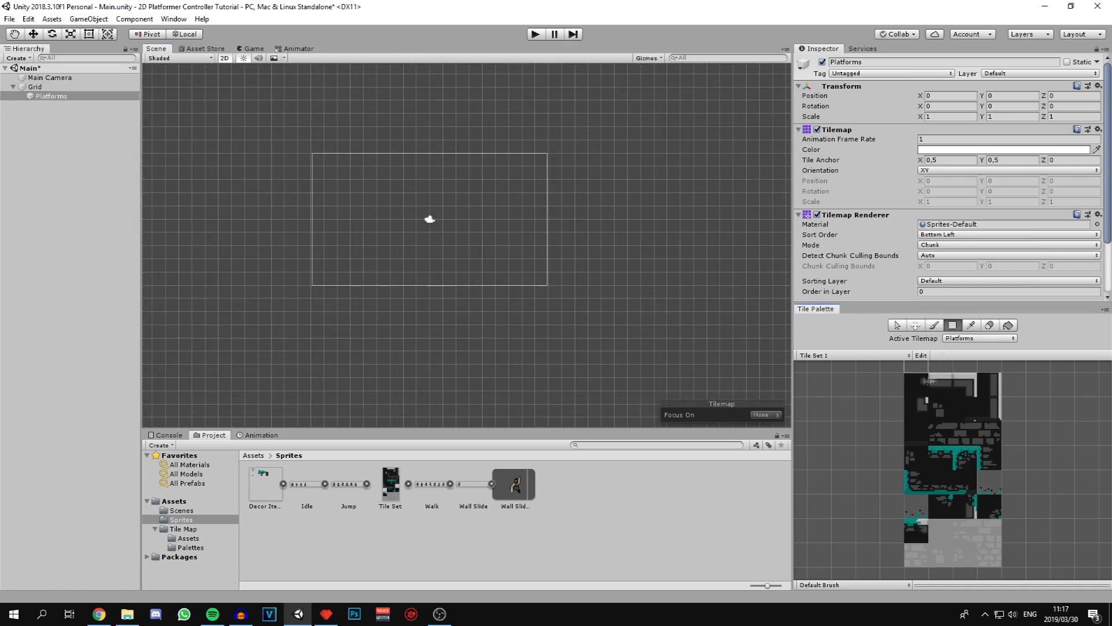
{"action": "mouse_move", "coordinate": [219, 126]}
{"action": "left_mouse_down"}
{"action": "mouse_move", "coordinate": [667, 363]}
{"action": "mouse_move", "coordinate": [715, 363]}
{"action": "left_mouse_up"}
{"action": "middle_click_drag", "start_coordinate": [637, 278], "coordinate": [638, 337]}
- Try to erase a vertical strip from the dark block with the eraser
{"action": "left_click", "coordinate": [989, 329]}
{"action": "mouse_move", "coordinate": [331, 191]}
{"action": "left_mouse_down"}
{"action": "mouse_move", "coordinate": [374, 218]}
{"action": "mouse_move", "coordinate": [371, 289]}
{"action": "left_mouse_up"}
{"action": "key", "text": "ctrl+z"}
- Carve a vertical shaft and a connected stepped corridor out of the dark block with box-shaped erasing
{"action": "left_click", "coordinate": [953, 326]}
{"action": "middle_click_drag", "start_coordinate": [371, 289], "coordinate": [368, 181]}
{"action": "left_click_drag", "start_coordinate": [328, 189], "coordinate": [369, 255], "text": "shift"}
{"action": "mouse_move", "coordinate": [368, 228]}
{"action": "left_mouse_down", "text": "shift"}
{"action": "mouse_move", "coordinate": [400, 259]}
{"action": "mouse_move", "coordinate": [474, 255]}
{"action": "left_mouse_up", "text": "shift"}
{"action": "left_click_drag", "start_coordinate": [459, 162], "coordinate": [525, 256], "text": "shift"}
{"action": "left_click_drag", "start_coordinate": [536, 188], "coordinate": [607, 255], "text": "shift"}
{"action": "left_click_drag", "start_coordinate": [617, 189], "coordinate": [646, 244], "text": "shift"}
{"action": "mouse_move", "coordinate": [582, 153]}
{"action": "middle_mouse_down"}
{"action": "mouse_move", "coordinate": [503, 323]}
{"action": "mouse_move", "coordinate": [518, 325]}
{"action": "middle_mouse_up"}
- Build a tall floating column and a high right-hand wall of dark tiles above the main block
{"action": "left_click_drag", "start_coordinate": [494, 217], "coordinate": [509, 84]}
{"action": "scroll", "coordinate": [509, 82], "scroll_direction": "down", "scroll_amount": 1}
{"action": "middle_click_drag", "start_coordinate": [509, 83], "coordinate": [448, 195]}
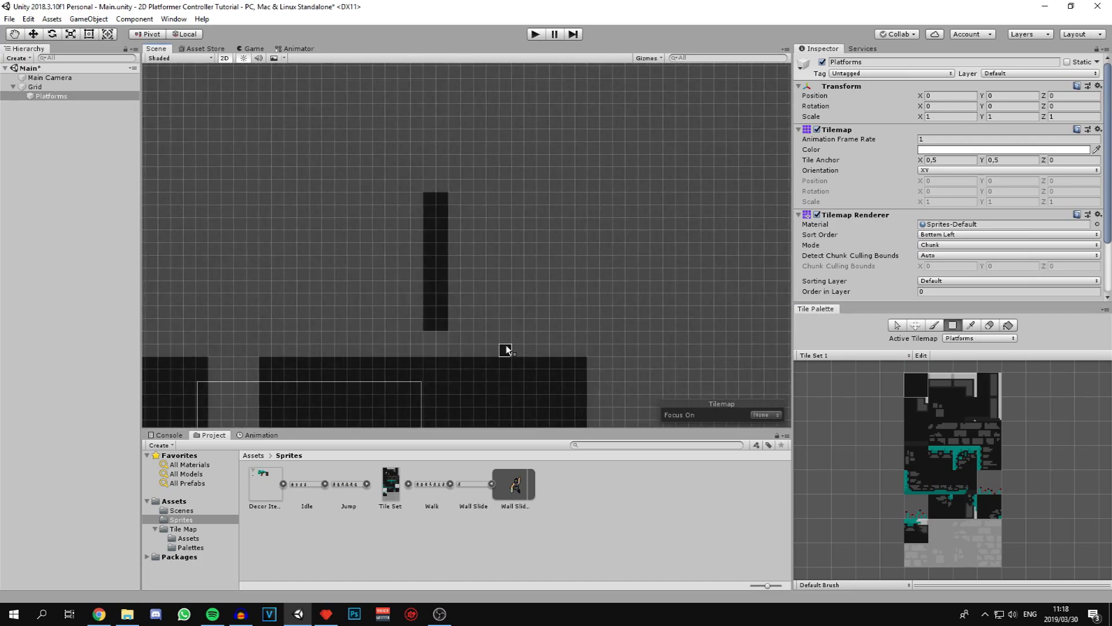
{"action": "left_click_drag", "start_coordinate": [504, 350], "coordinate": [580, 122]}
{"action": "left_click_drag", "start_coordinate": [431, 122], "coordinate": [436, 199]}
{"action": "middle_click_drag", "start_coordinate": [316, 229], "coordinate": [437, 88]}
- Place the teal corner tile on the upper-left corners of the left and middle blocks
{"action": "left_click", "coordinate": [962, 457]}
{"action": "left_click", "coordinate": [234, 223]}
{"action": "left_click", "coordinate": [389, 225]}
{"action": "scroll", "coordinate": [324, 221], "scroll_direction": "up", "scroll_amount": 3}
{"action": "scroll", "coordinate": [325, 221], "scroll_direction": "up", "scroll_amount": 2}
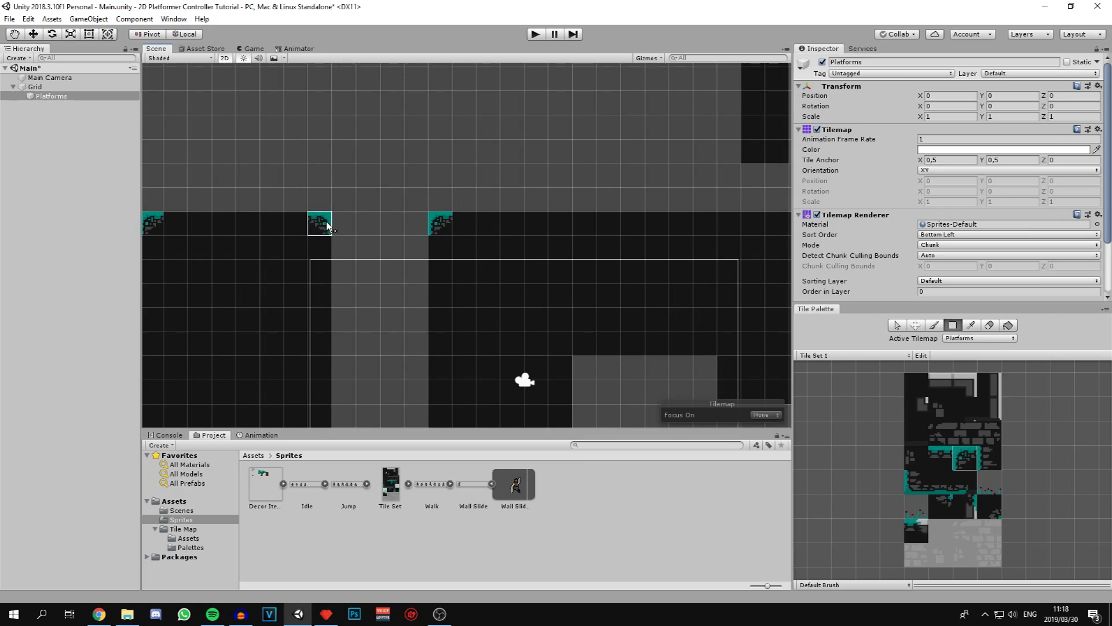
- Rotate the teal corner tile and place it on the left block's upper-right corner beside the shaft
{"action": "left_click", "coordinate": [1023, 463]}
{"action": "left_click", "coordinate": [965, 457]}
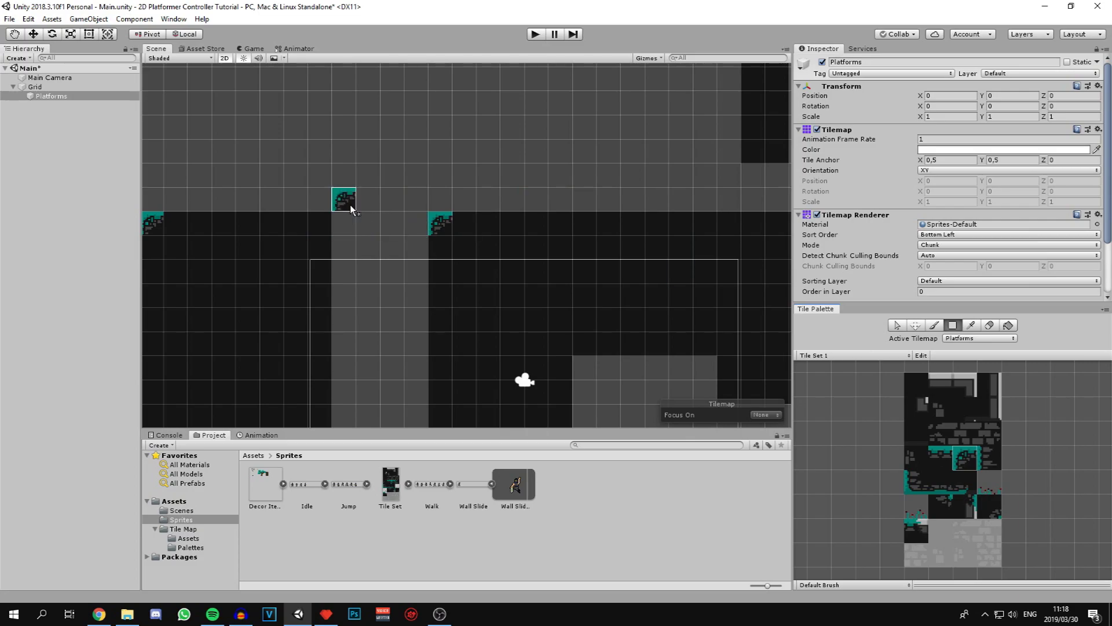
{"action": "left_click", "coordinate": [350, 204]}
{"action": "key", "text": "bracketleft"}
{"action": "key", "text": "bracketright"}
{"action": "key", "text": "bracketright"}
{"action": "key", "text": "bracketright"}
{"action": "key", "text": "bracketleft"}
{"action": "key", "text": "bracketleft"}
{"action": "key", "text": "bracketright"}
{"action": "key", "text": "bracketright"}
{"action": "key", "text": "bracketright"}
{"action": "left_click", "coordinate": [324, 227]}
- Line the top of the left block and the start of the middle block's top with the teal top-edge tile
{"action": "scroll", "coordinate": [417, 206], "scroll_direction": "down", "scroll_amount": 5}
{"action": "mouse_move", "coordinate": [438, 194]}
{"action": "middle_mouse_down"}
{"action": "mouse_move", "coordinate": [243, 270]}
{"action": "mouse_move", "coordinate": [395, 104]}
{"action": "middle_mouse_up"}
{"action": "middle_click_drag", "start_coordinate": [394, 188], "coordinate": [437, 211]}
{"action": "left_click", "coordinate": [941, 457]}
{"action": "left_click_drag", "start_coordinate": [224, 154], "coordinate": [319, 155]}
{"action": "left_click_drag", "start_coordinate": [456, 153], "coordinate": [533, 155]}
- Line both walls of the vertical shaft with the teal side-edge tile
{"action": "left_click", "coordinate": [988, 458]}
{"action": "left_click_drag", "start_coordinate": [438, 163], "coordinate": [437, 334]}
{"action": "left_click_drag", "start_coordinate": [333, 179], "coordinate": [338, 404]}
{"action": "middle_click_drag", "start_coordinate": [536, 276], "coordinate": [474, 244]}
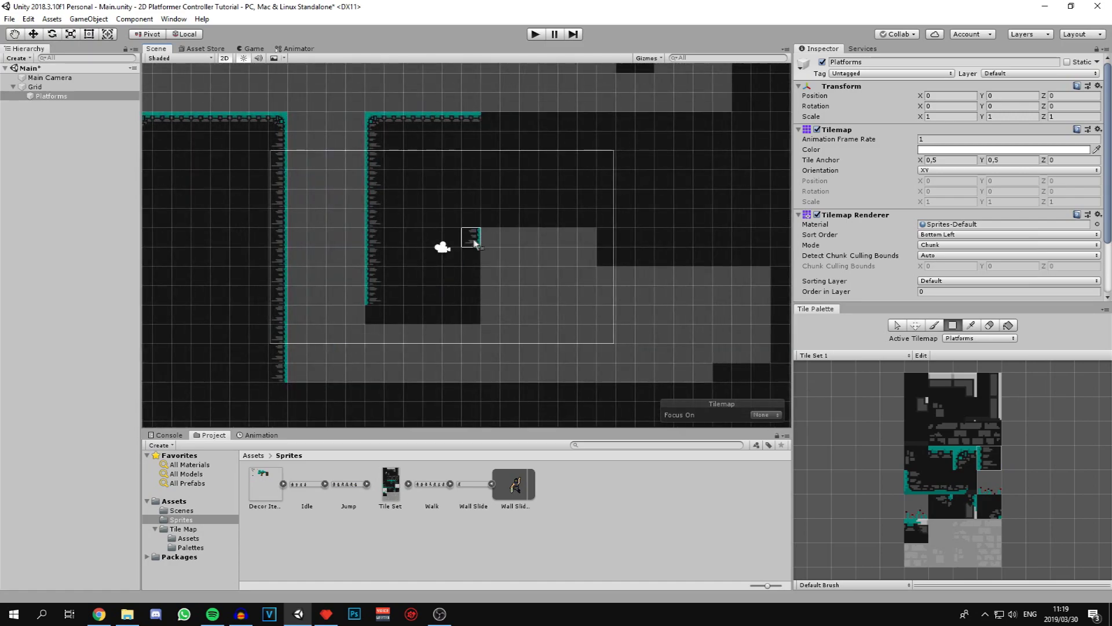
- Line the remaining corridor walls and the left block's outer side with side-edge tiles, flipping the tile to face the open space
{"action": "left_click_drag", "start_coordinate": [473, 243], "coordinate": [472, 315]}
{"action": "middle_click_drag", "start_coordinate": [764, 315], "coordinate": [702, 299]}
{"action": "key", "text": "shift+bracketleft"}
{"action": "left_click_drag", "start_coordinate": [718, 260], "coordinate": [719, 337]}
{"action": "left_click_drag", "start_coordinate": [546, 223], "coordinate": [546, 241]}
{"action": "middle_click_drag", "start_coordinate": [480, 280], "coordinate": [519, 297]}
{"action": "scroll", "coordinate": [518, 297], "scroll_direction": "down", "scroll_amount": 3}
{"action": "left_click_drag", "start_coordinate": [169, 161], "coordinate": [171, 424]}
{"action": "middle_click_drag", "start_coordinate": [172, 427], "coordinate": [221, 220]}
{"action": "middle_click_drag", "start_coordinate": [462, 165], "coordinate": [446, 311]}
- Line the corridor floor and the raised ledge at its right end with the teal top-edge tile
{"action": "left_click", "coordinate": [943, 460]}
{"action": "left_click_drag", "start_coordinate": [334, 315], "coordinate": [689, 320]}
{"action": "left_click_drag", "start_coordinate": [708, 299], "coordinate": [742, 300]}
- Line the corridor's ceilings and the underside of the middle block with the teal bottom-edge tile
{"action": "left_click", "coordinate": [945, 485]}
{"action": "left_click_drag", "start_coordinate": [503, 164], "coordinate": [589, 165]}
{"action": "left_click_drag", "start_coordinate": [417, 248], "coordinate": [473, 249]}
{"action": "left_click_drag", "start_coordinate": [621, 198], "coordinate": [742, 198]}
- Place matching corner tiles at the cavity's upper corner, the middle block's lower corners, the ceiling step and the floor ledge
{"action": "left_click", "coordinate": [968, 485]}
{"action": "left_click", "coordinate": [986, 508]}
{"action": "left_click", "coordinate": [487, 164]}
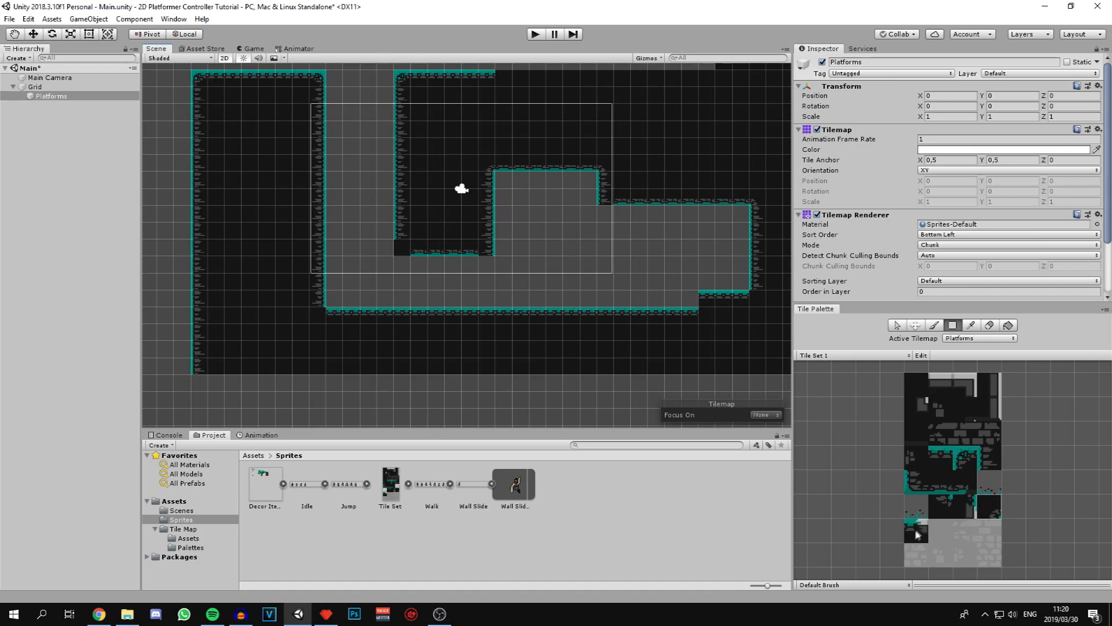
{"action": "left_click", "coordinate": [917, 482]}
{"action": "left_click", "coordinate": [402, 246]}
{"action": "left_click", "coordinate": [489, 250]}
{"action": "left_click", "coordinate": [603, 197]}
{"action": "left_click", "coordinate": [706, 299]}
{"action": "left_click", "coordinate": [707, 315]}
- End the middle block's teal top edge with the transition tile and line the rest with the light-grey top-edge tile
{"action": "middle_click_drag", "start_coordinate": [513, 130], "coordinate": [442, 272]}
{"action": "scroll", "coordinate": [442, 272], "scroll_direction": "up", "scroll_amount": 10}
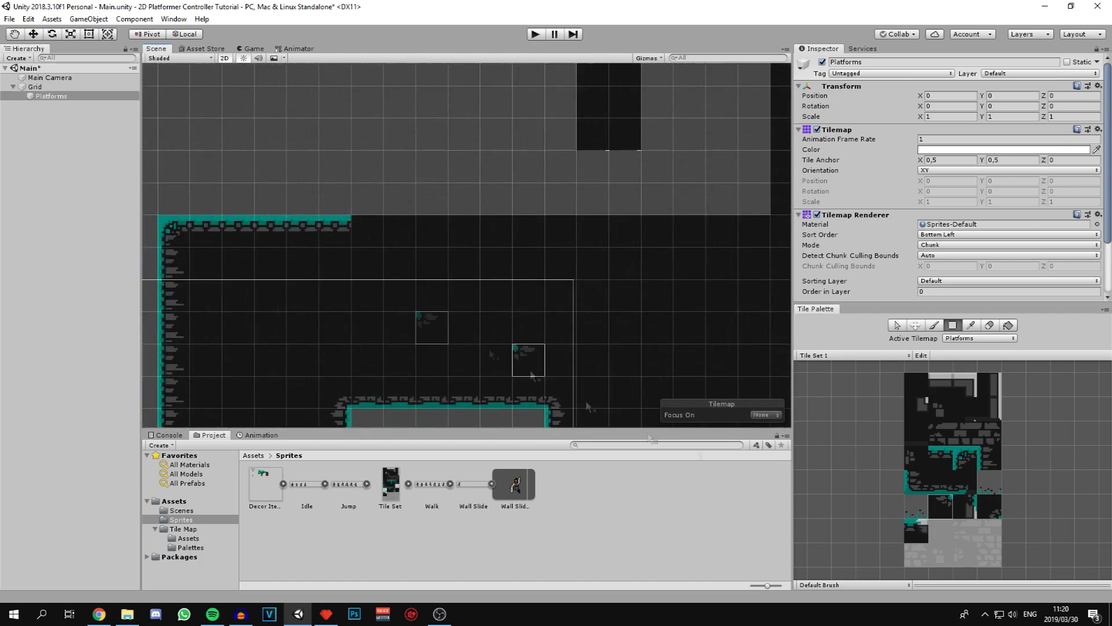
{"action": "left_click", "coordinate": [917, 530]}
{"action": "left_click", "coordinate": [371, 228]}
{"action": "left_click", "coordinate": [944, 387]}
{"action": "left_click_drag", "start_coordinate": [408, 232], "coordinate": [753, 230]}
- Line the floating column's right side and the tall wall's left side with the light-grey side-edge tile, flipping it for the wall
{"action": "scroll", "coordinate": [665, 231], "scroll_direction": "down", "scroll_amount": 2}
{"action": "middle_click_drag", "start_coordinate": [665, 230], "coordinate": [535, 347]}
{"action": "left_click", "coordinate": [990, 390]}
{"action": "middle_click_drag", "start_coordinate": [567, 299], "coordinate": [449, 382]}
{"action": "scroll", "coordinate": [449, 382], "scroll_direction": "down", "scroll_amount": 10}
{"action": "left_click_drag", "start_coordinate": [425, 136], "coordinate": [426, 357]}
{"action": "key", "text": "shift+bracketleft"}
{"action": "left_click_drag", "start_coordinate": [493, 134], "coordinate": [496, 388]}
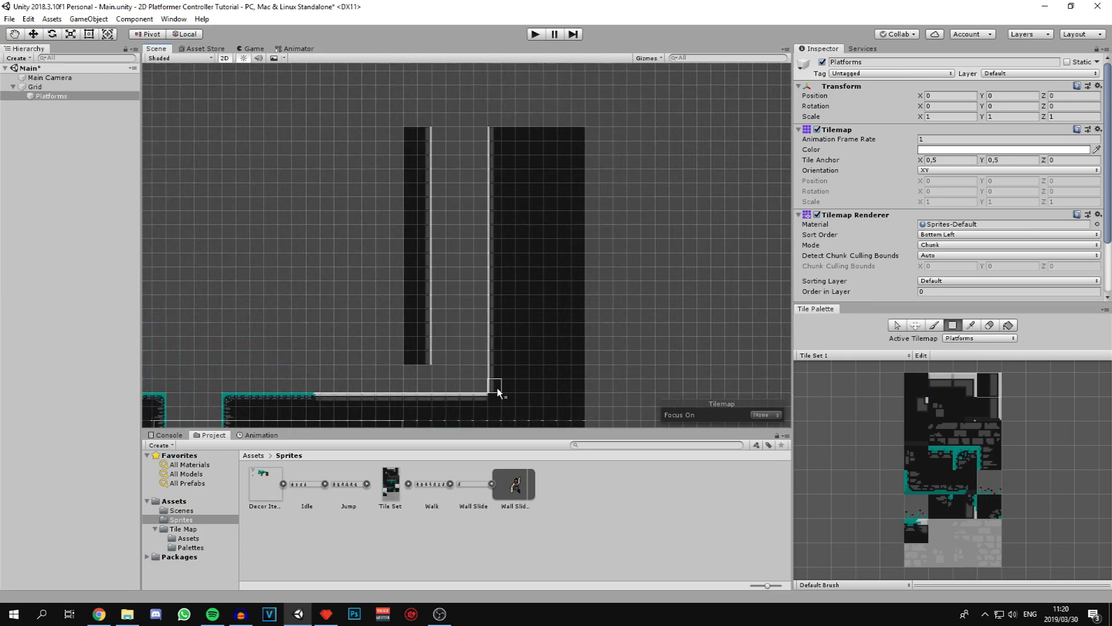
- Extend the floating column's foot to the left with the dark fill tile and edge its outer side with the flipped light-grey side-edge tile
{"action": "left_click", "coordinate": [918, 436]}
{"action": "left_click_drag", "start_coordinate": [410, 358], "coordinate": [371, 358]}
{"action": "left_click", "coordinate": [984, 407]}
{"action": "scroll", "coordinate": [348, 340], "scroll_direction": "up", "scroll_amount": 5}
{"action": "key", "text": "shift+bracketleft"}
{"action": "left_click", "coordinate": [368, 357]}
- Place the flipped light-grey corner tile on the foot's outer upper corner and the inner-corner tile where the foot meets the column
{"action": "left_click", "coordinate": [963, 387]}
{"action": "key", "text": "shift+bracketleft"}
{"action": "left_click", "coordinate": [373, 346]}
{"action": "left_click", "coordinate": [915, 409]}
{"action": "left_click", "coordinate": [410, 346]}
- Line the floating column's left side with the flipped light-grey side-edge tile
{"action": "left_click", "coordinate": [988, 385]}
{"action": "key", "text": "shift+bracketleft"}
{"action": "scroll", "coordinate": [406, 266], "scroll_direction": "down", "scroll_amount": 7}
{"action": "left_click_drag", "start_coordinate": [405, 129], "coordinate": [406, 312]}
{"action": "middle_click_drag", "start_coordinate": [406, 232], "coordinate": [392, 347]}
- Cap the floating column and tall wall with light-grey corner tiles and line the wall's top with the top-edge tile
{"action": "scroll", "coordinate": [392, 348], "scroll_direction": "up", "scroll_amount": 10}
{"action": "left_click", "coordinate": [964, 385]}
{"action": "left_click", "coordinate": [410, 160]}
{"action": "left_click", "coordinate": [689, 159]}
{"action": "left_click", "coordinate": [541, 155]}
{"action": "left_click", "coordinate": [941, 385]}
{"action": "left_click_drag", "start_coordinate": [559, 160], "coordinate": [668, 161]}
- Line the tall wall's outer right side with the light-grey side-edge tile over its full height
{"action": "left_click", "coordinate": [988, 385]}
{"action": "middle_click_drag", "start_coordinate": [666, 406], "coordinate": [584, 124]}
{"action": "scroll", "coordinate": [583, 124], "scroll_direction": "down", "scroll_amount": 8}
{"action": "left_click_drag", "start_coordinate": [599, 82], "coordinate": [594, 418]}
{"action": "middle_click_drag", "start_coordinate": [594, 418], "coordinate": [557, 237]}
{"action": "left_click_drag", "start_coordinate": [561, 249], "coordinate": [564, 412]}
{"action": "middle_click_drag", "start_coordinate": [430, 76], "coordinate": [494, 224]}
- Place the light-grey inner-corner tile where the light-grey floor meets the tall wall
{"action": "scroll", "coordinate": [494, 223], "scroll_direction": "up", "scroll_amount": 8}
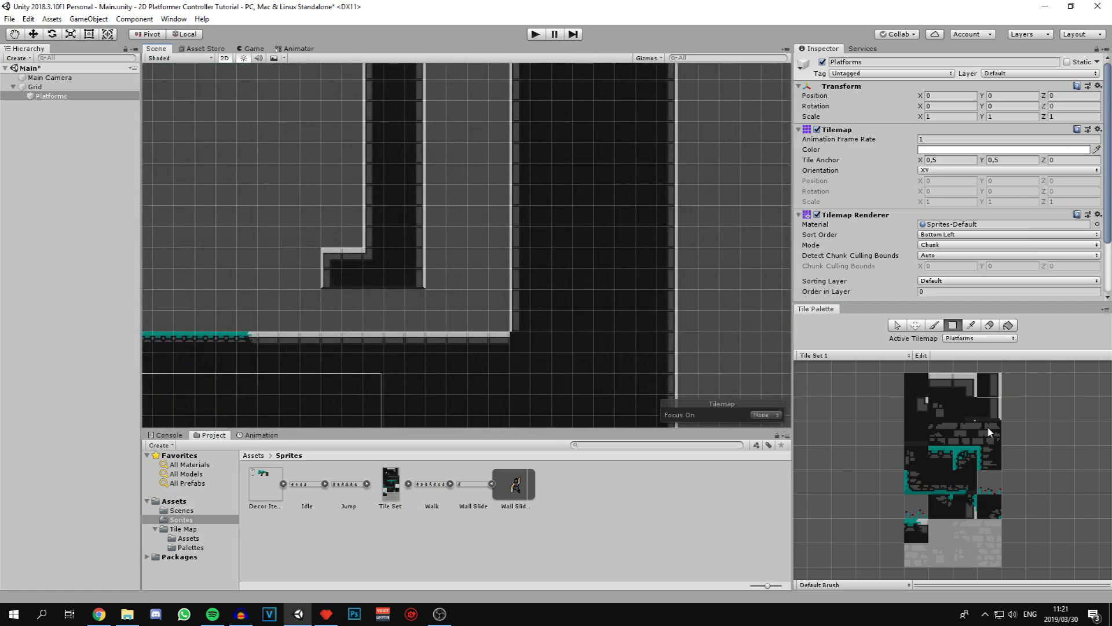
{"action": "left_click", "coordinate": [917, 409]}
{"action": "left_click", "coordinate": [521, 342]}
{"action": "scroll", "coordinate": [343, 346], "scroll_direction": "down", "scroll_amount": 8}
{"action": "middle_click_drag", "start_coordinate": [238, 400], "coordinate": [331, 414]}
{"action": "scroll", "coordinate": [452, 204], "scroll_direction": "down", "scroll_amount": 7}
{"action": "scroll", "coordinate": [450, 222], "scroll_direction": "down", "scroll_amount": 7}
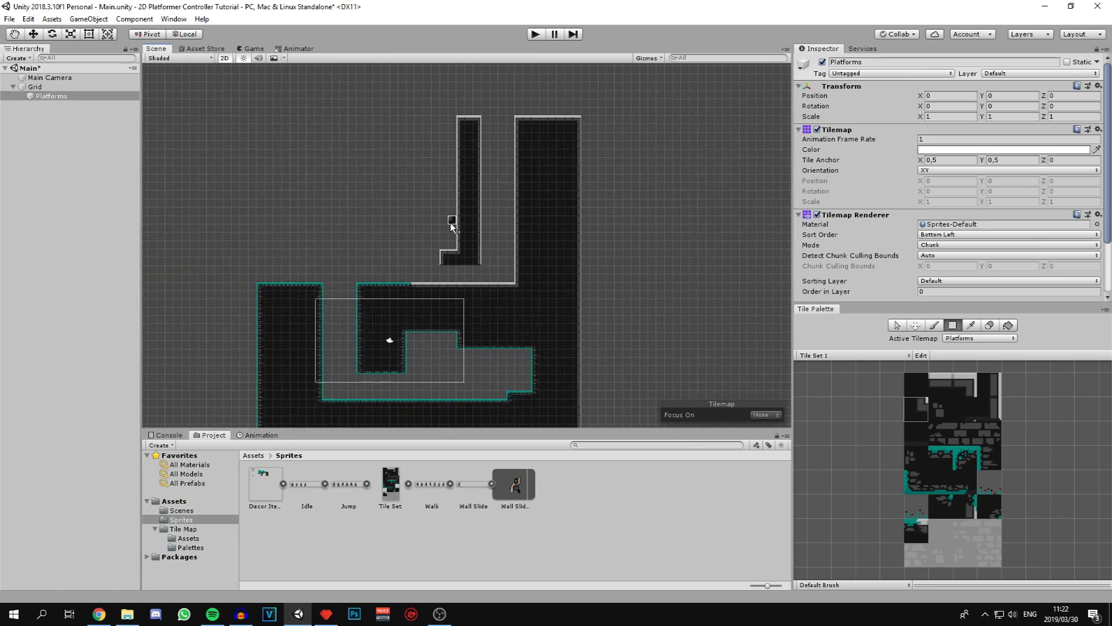
{"action": "scroll", "coordinate": [385, 313], "scroll_direction": "up", "scroll_amount": 2}
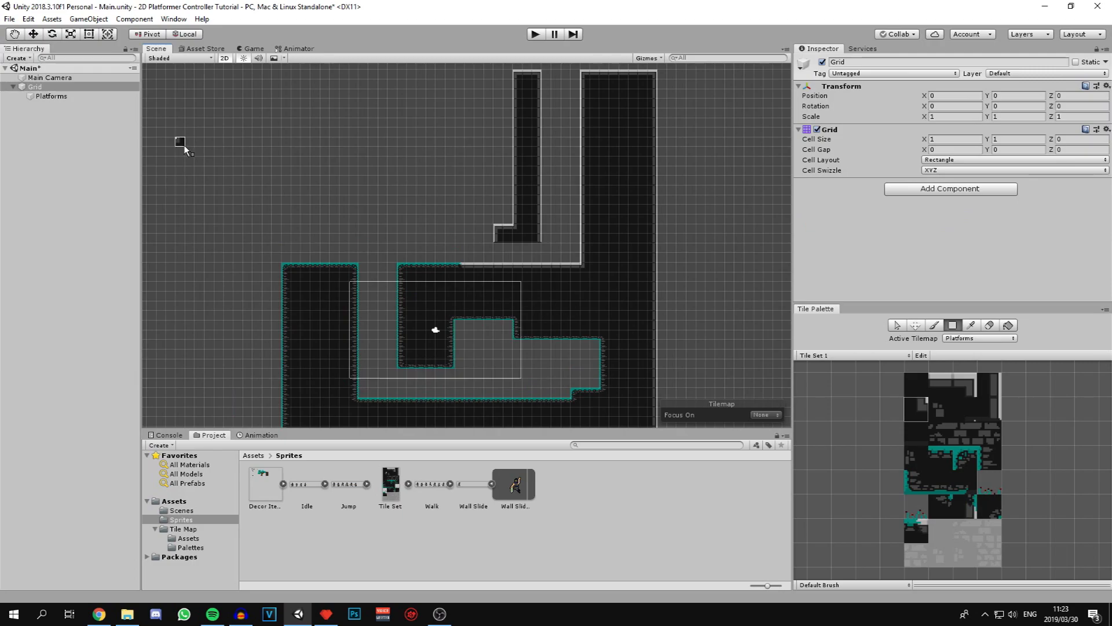
- Create a second tilemap under the Grid object and name it Background
{"action": "right_click", "coordinate": [43, 87]}
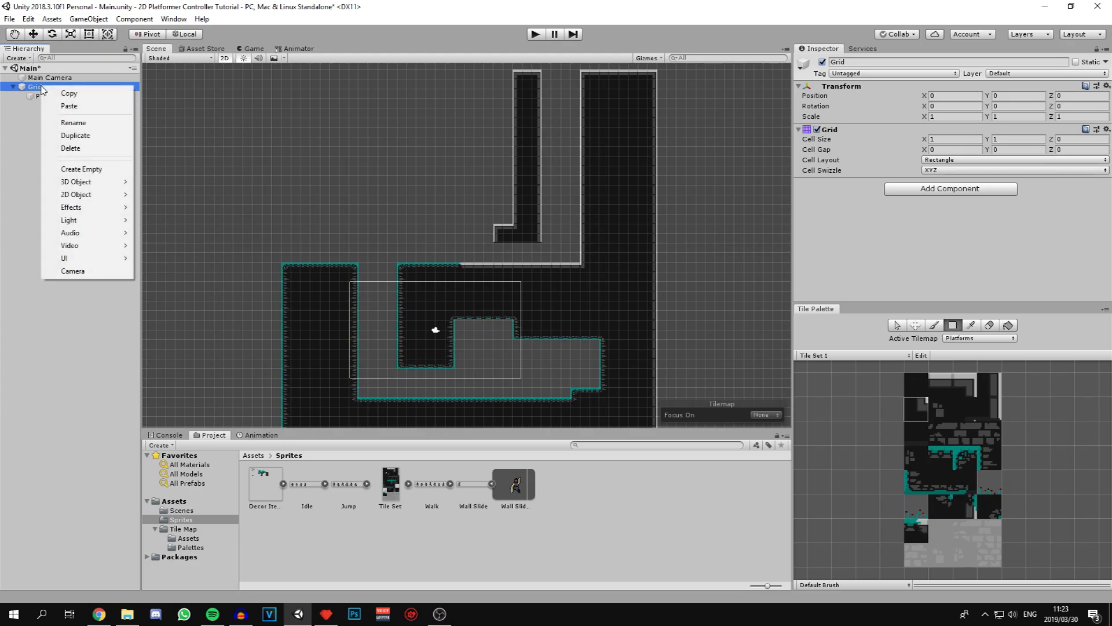
{"action": "mouse_move", "coordinate": [116, 195]}
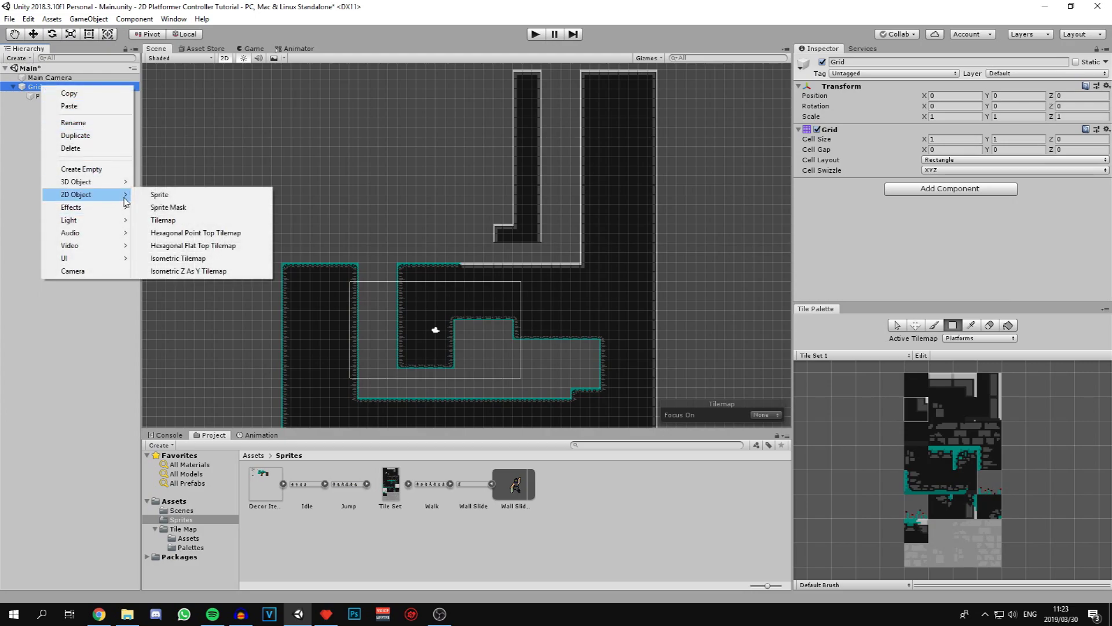
{"action": "left_click", "coordinate": [159, 220]}
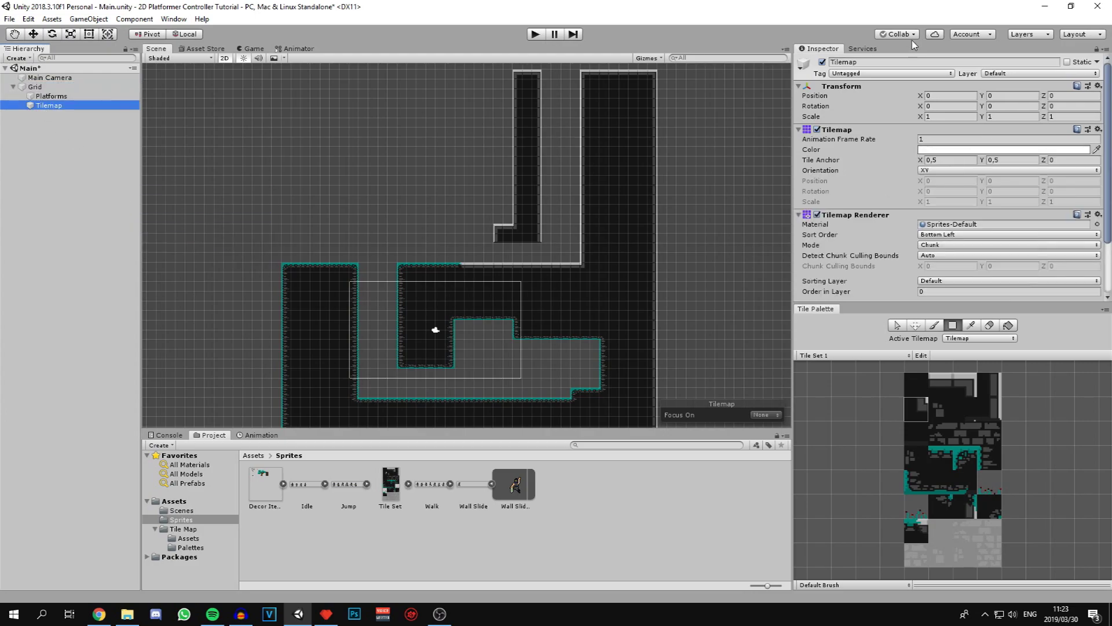
{"action": "left_click", "coordinate": [890, 62]}
{"action": "type", "text": "Background"}
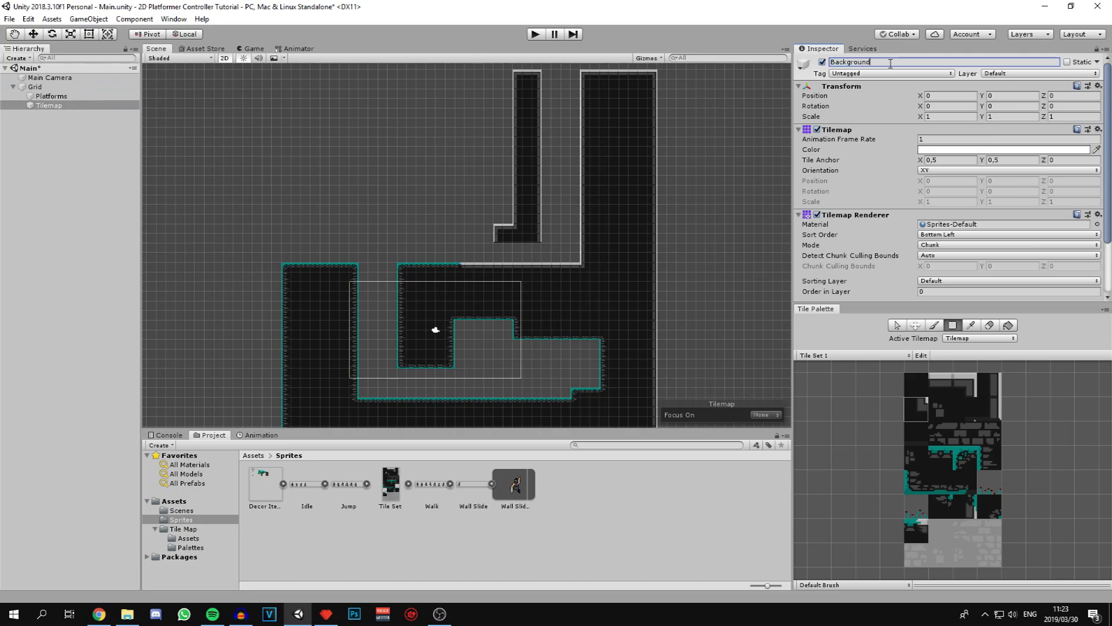
{"action": "key", "text": "Return"}
- Fill a large rectangle covering the whole level on the Background tilemap with the plain light-grey tile
{"action": "scroll", "coordinate": [627, 330], "scroll_direction": "down", "scroll_amount": 3}
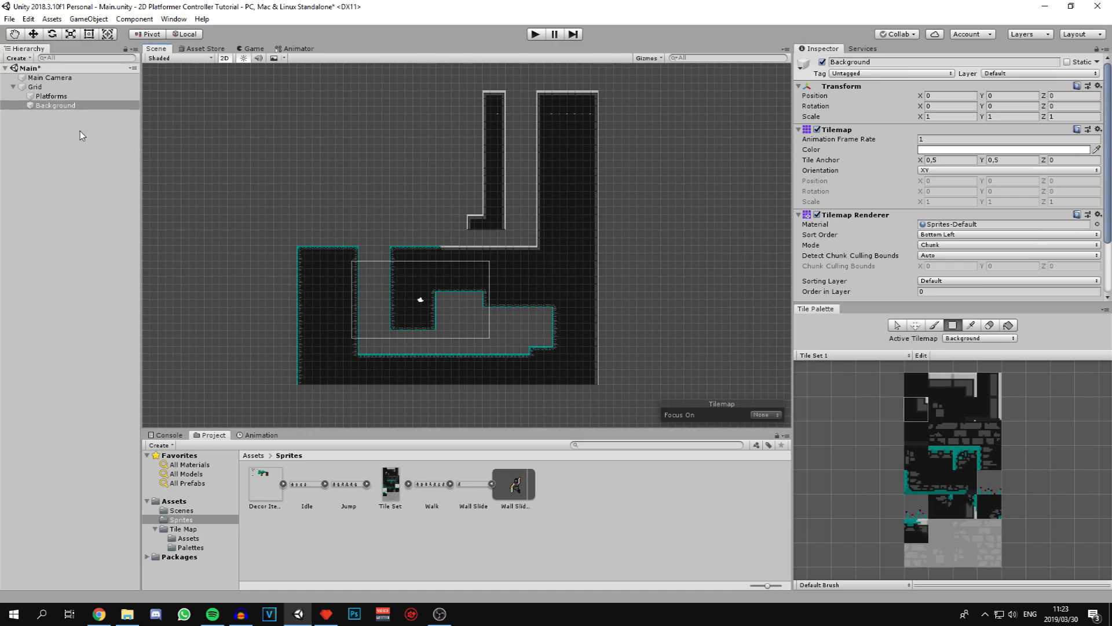
{"action": "left_click", "coordinate": [52, 97]}
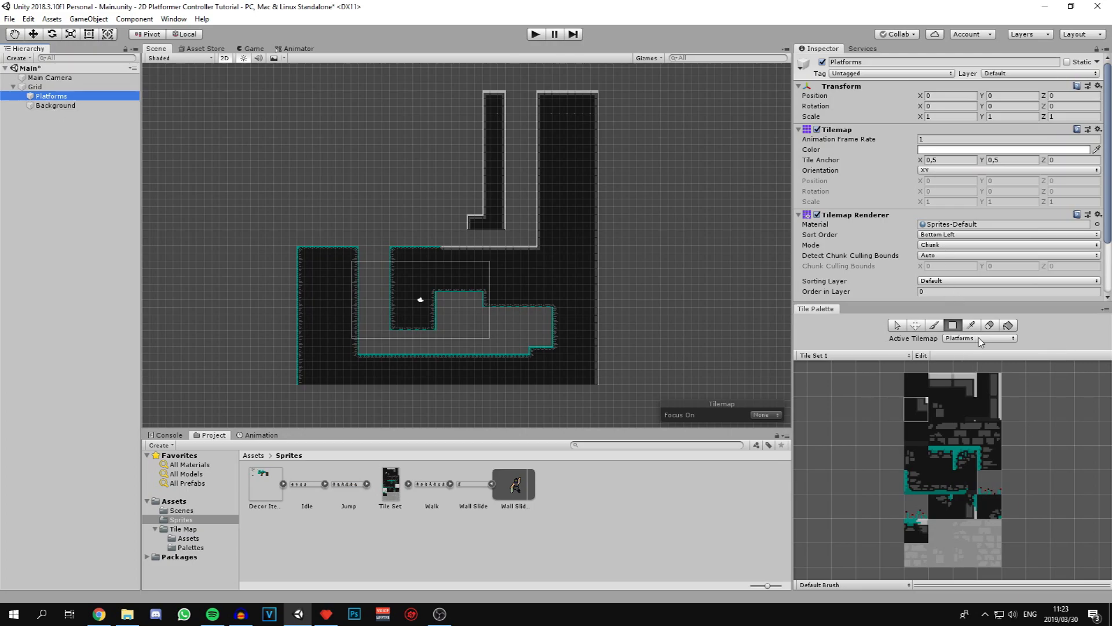
{"action": "left_click", "coordinate": [32, 106]}
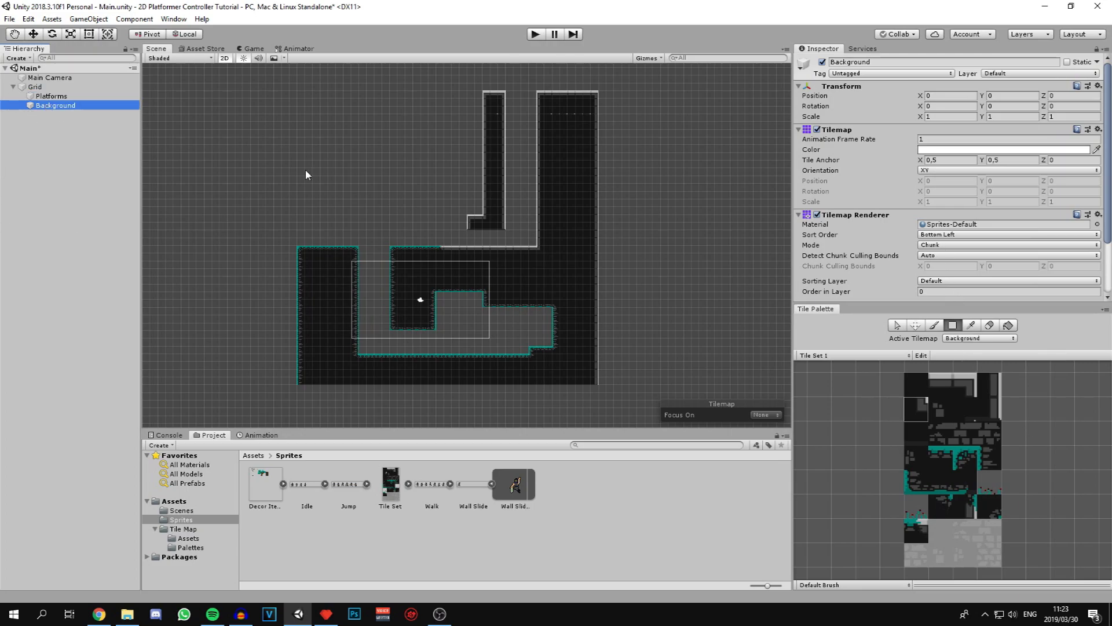
{"action": "left_click", "coordinate": [948, 520]}
{"action": "scroll", "coordinate": [458, 206], "scroll_direction": "down", "scroll_amount": 2}
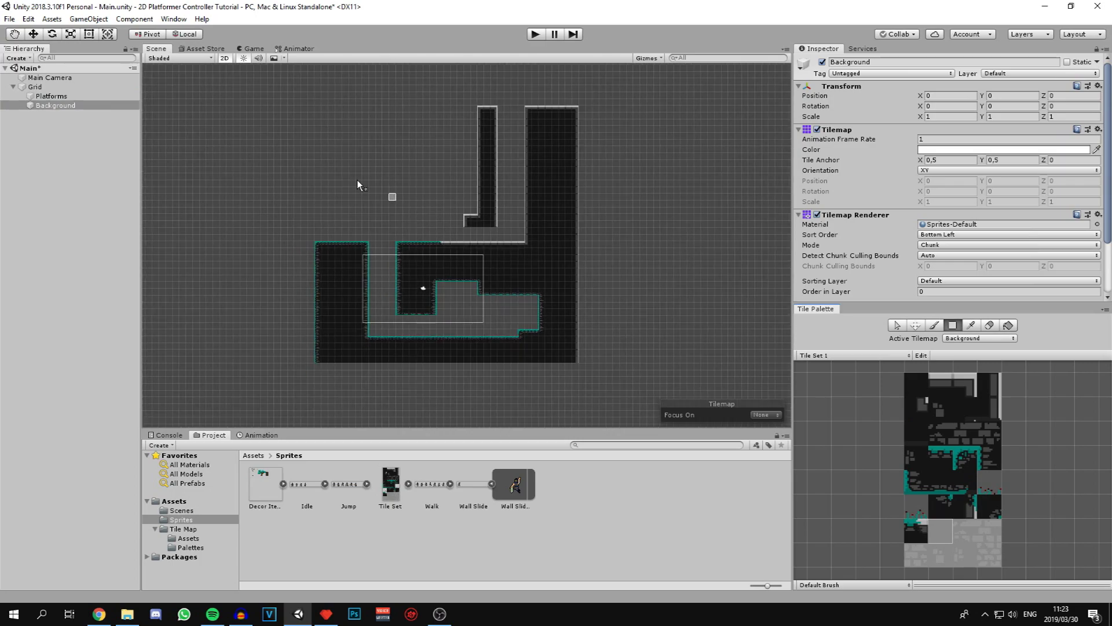
{"action": "mouse_move", "coordinate": [261, 82]}
{"action": "left_mouse_down"}
{"action": "mouse_move", "coordinate": [651, 338]}
{"action": "mouse_move", "coordinate": [710, 394]}
{"action": "left_mouse_up"}
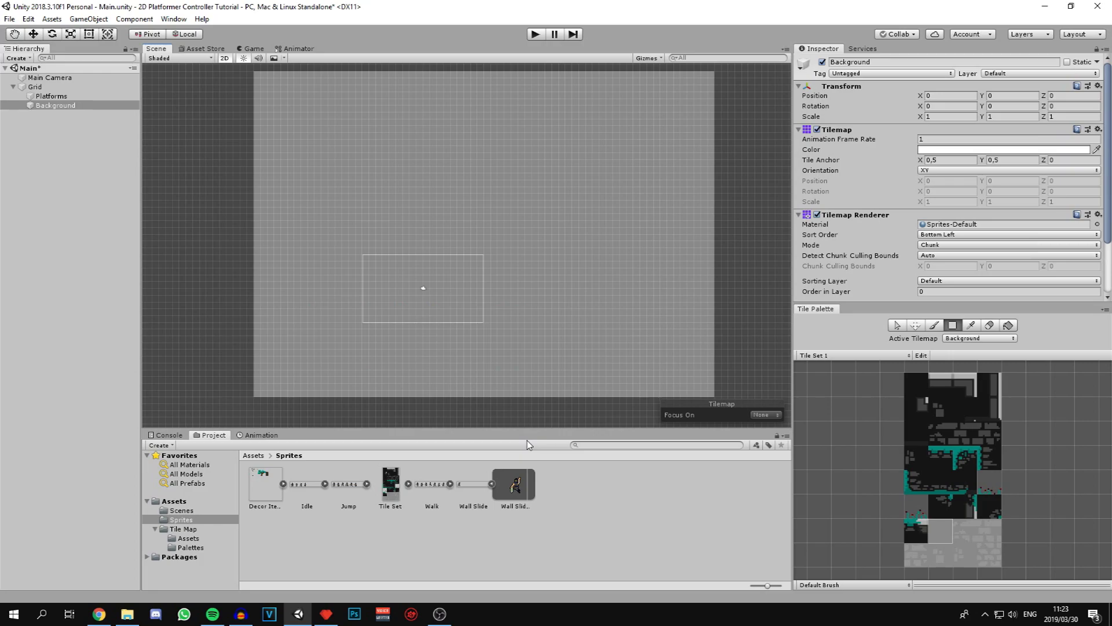
- Add a new sorting layer named Platforms, starting from the Platforms tilemap's renderer settings
{"action": "scroll", "coordinate": [911, 234], "scroll_direction": "down", "scroll_amount": 3}
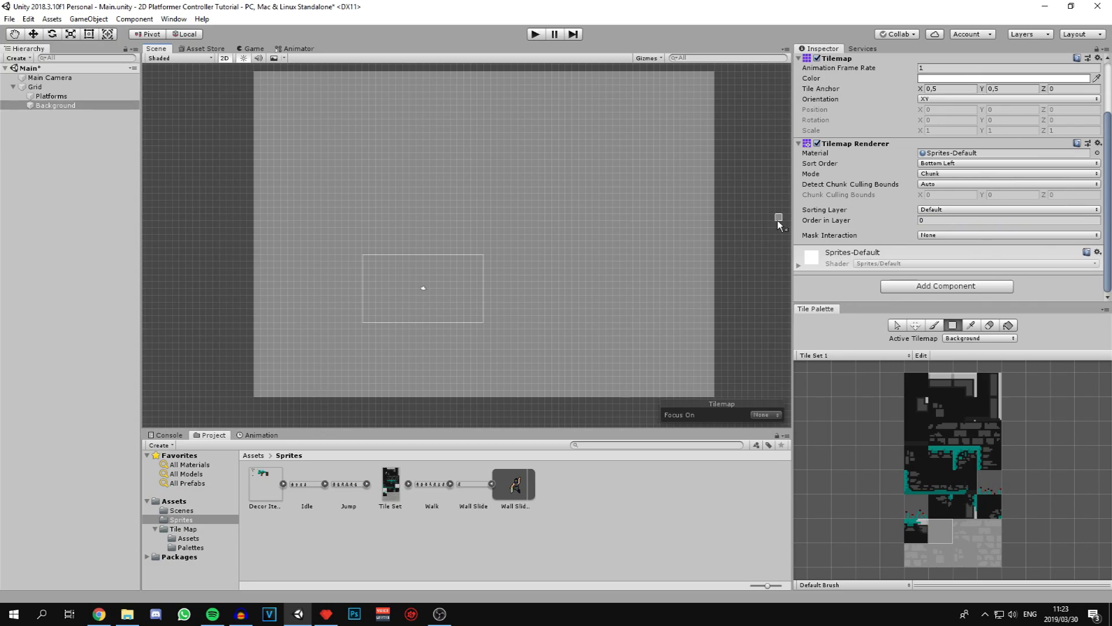
{"action": "left_click", "coordinate": [52, 96]}
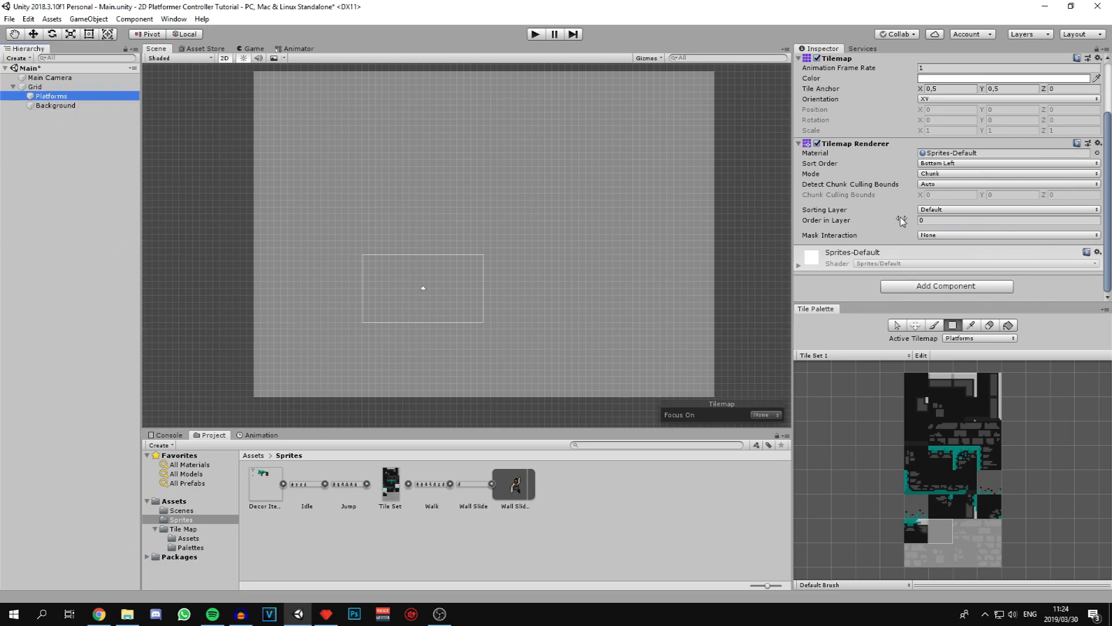
{"action": "left_click", "coordinate": [39, 105]}
{"action": "left_click", "coordinate": [41, 97]}
{"action": "left_click", "coordinate": [950, 210]}
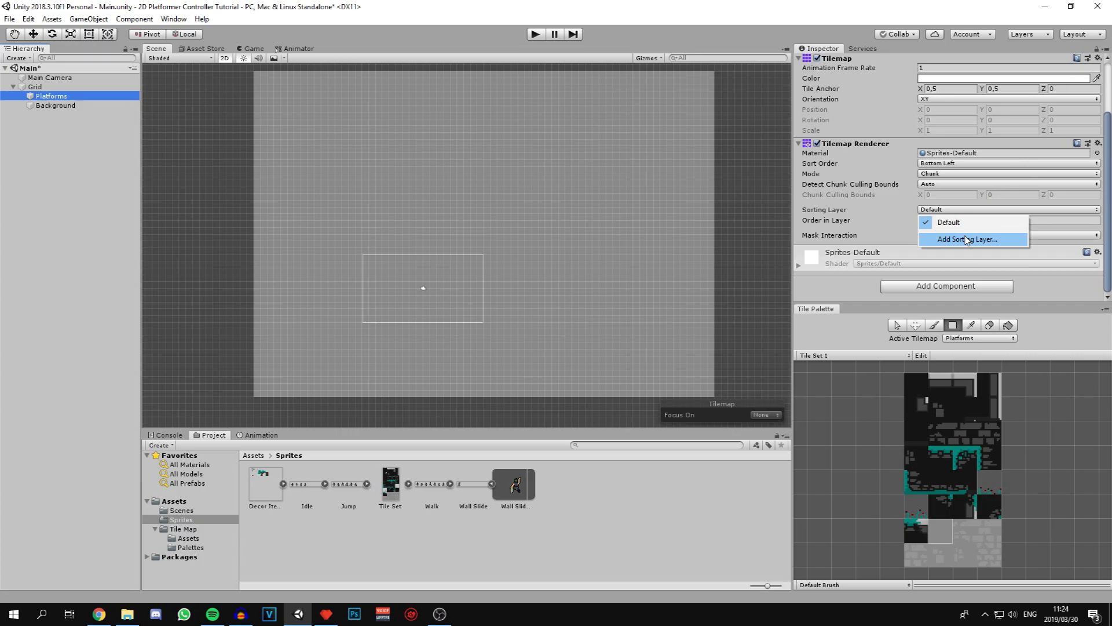
{"action": "left_click", "coordinate": [932, 211]}
{"action": "left_click", "coordinate": [934, 212]}
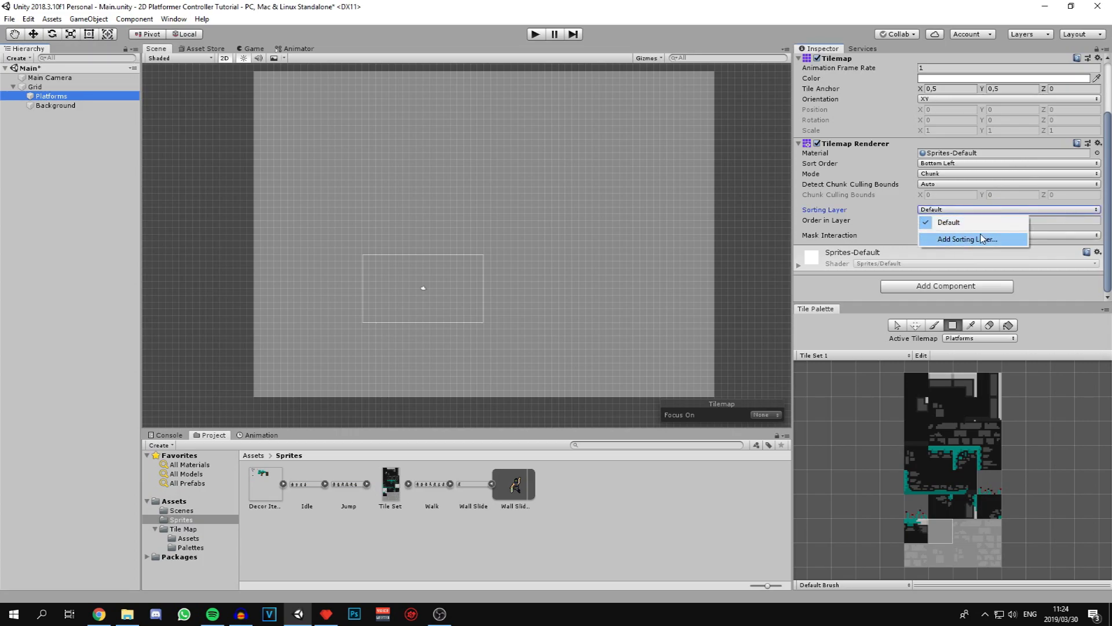
{"action": "left_click", "coordinate": [982, 239]}
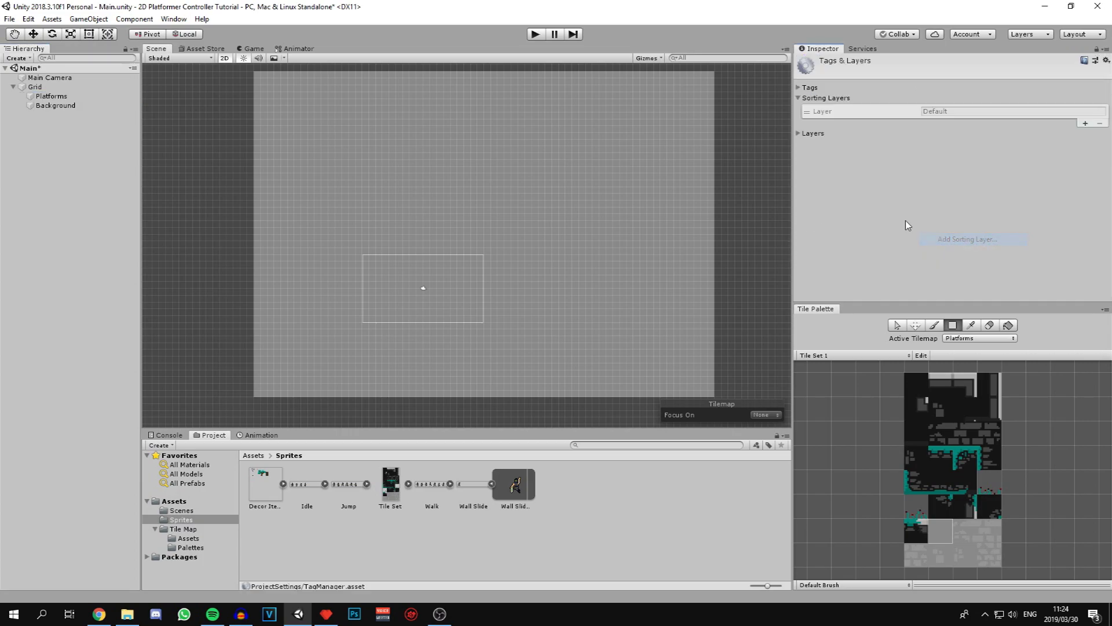
{"action": "left_click", "coordinate": [1086, 123]}
{"action": "left_click", "coordinate": [973, 121]}
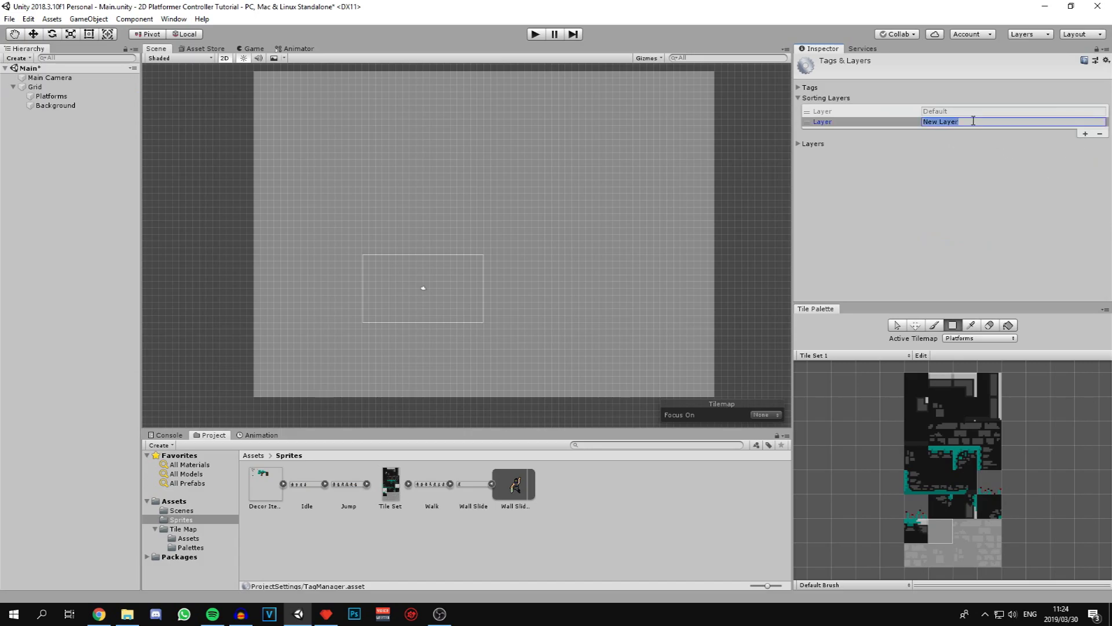
{"action": "type", "text": "Platforms"}
- Add a sorting layer named Background and order it between Default and Platforms
{"action": "left_click", "coordinate": [1085, 134]}
{"action": "left_click", "coordinate": [1005, 133]}
{"action": "type", "text": "Background"}
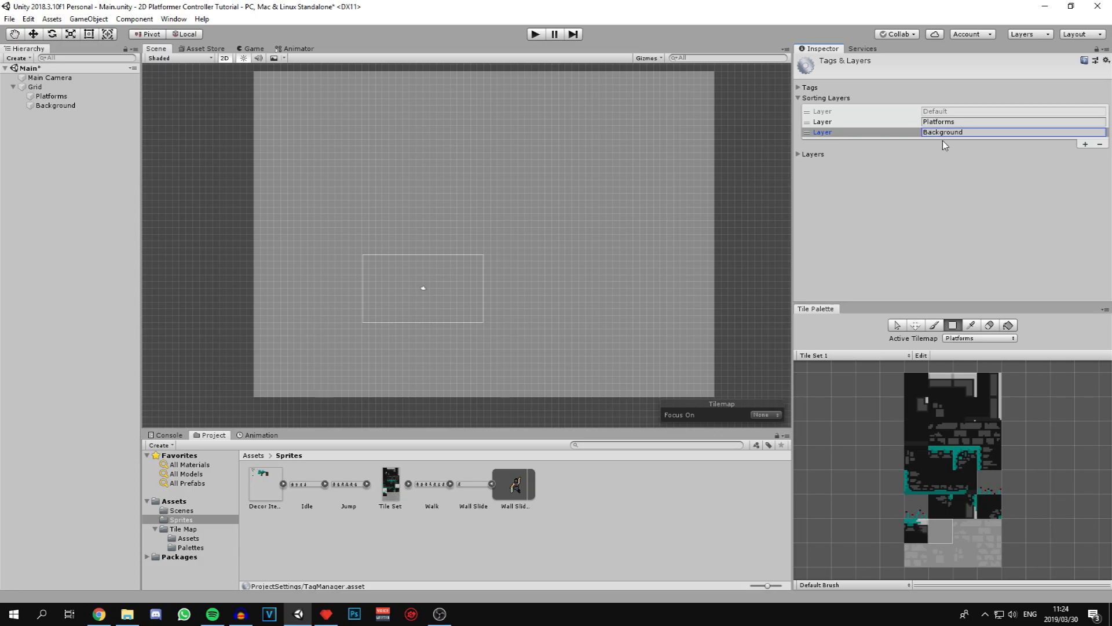
{"action": "left_click_drag", "start_coordinate": [811, 123], "coordinate": [811, 134]}
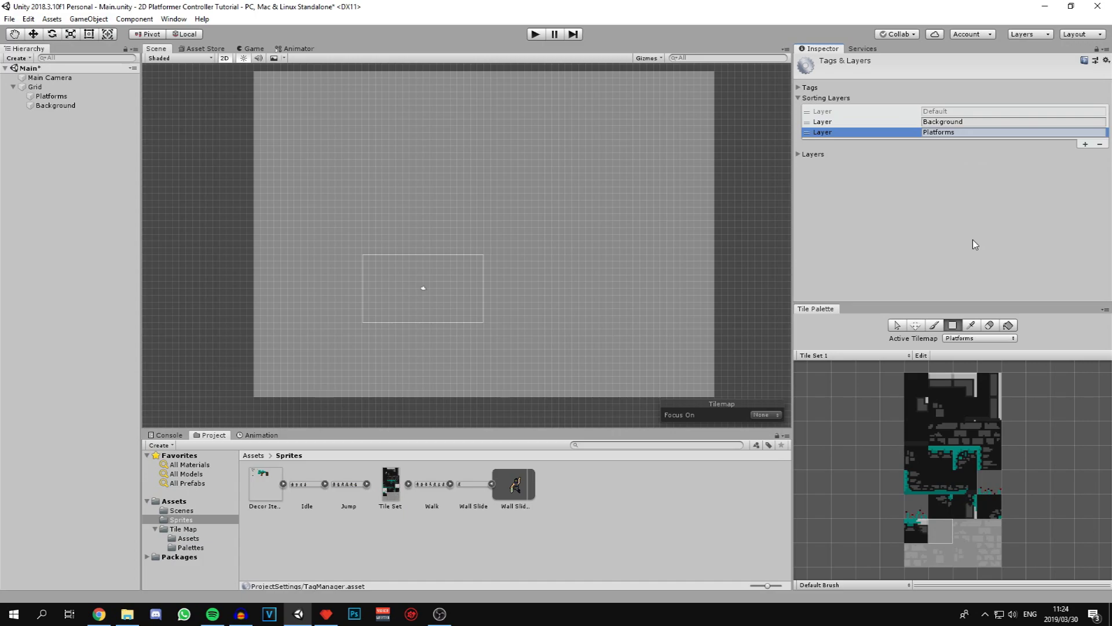
- Assign the Platforms tilemap to the Platforms sorting layer and the Background tilemap to the Background sorting layer
{"action": "left_click", "coordinate": [52, 96]}
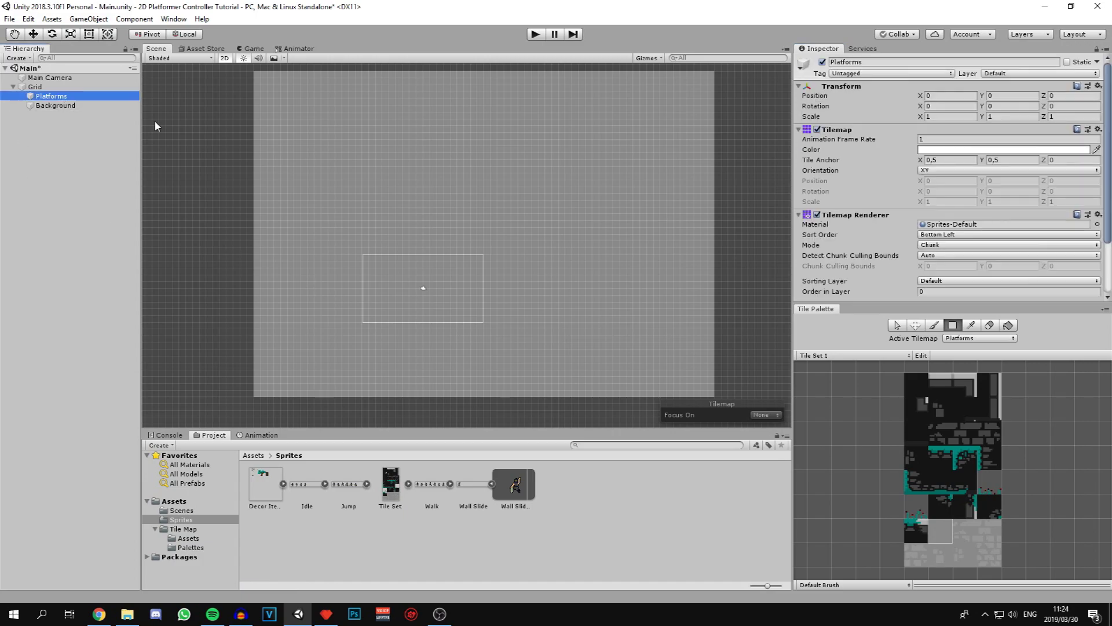
{"action": "scroll", "coordinate": [892, 242], "scroll_direction": "down", "scroll_amount": 3}
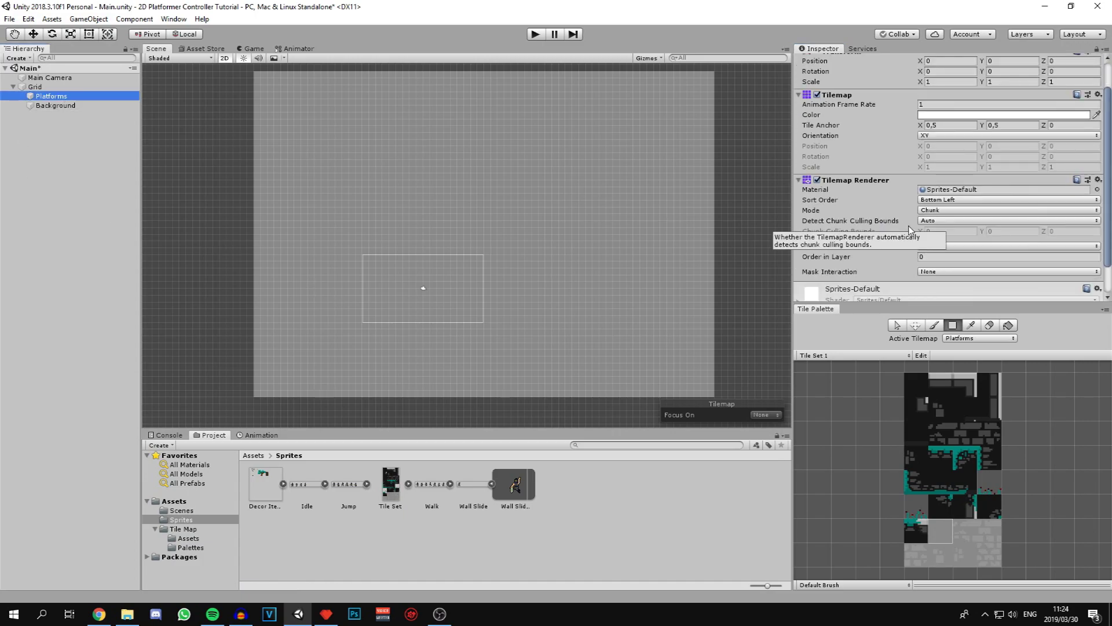
{"action": "left_click", "coordinate": [933, 246]}
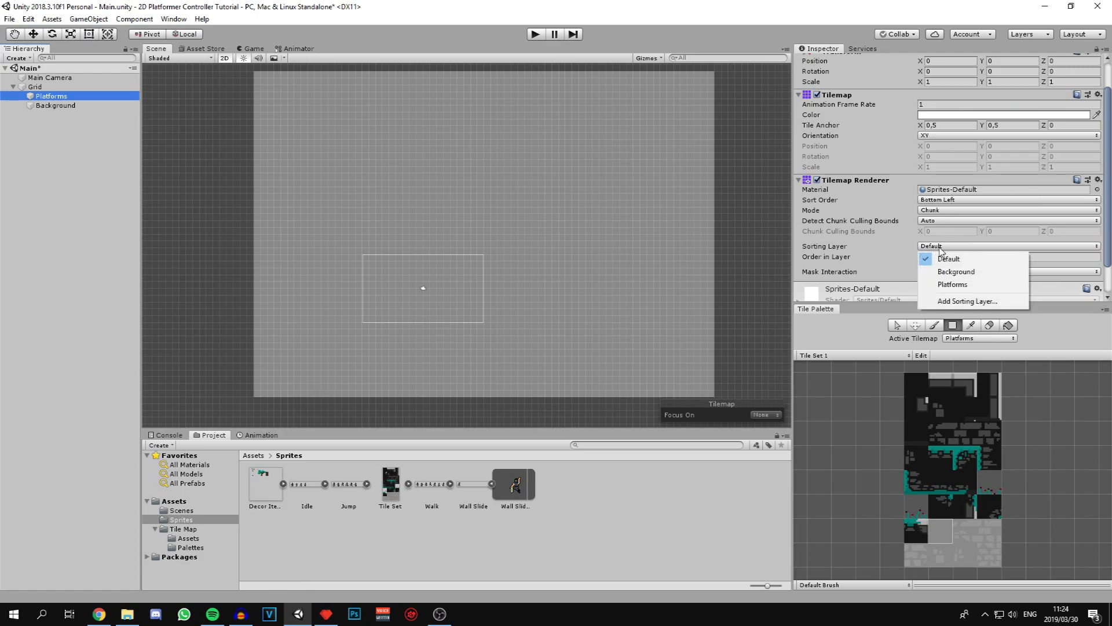
{"action": "left_click", "coordinate": [960, 284]}
{"action": "left_click", "coordinate": [55, 105]}
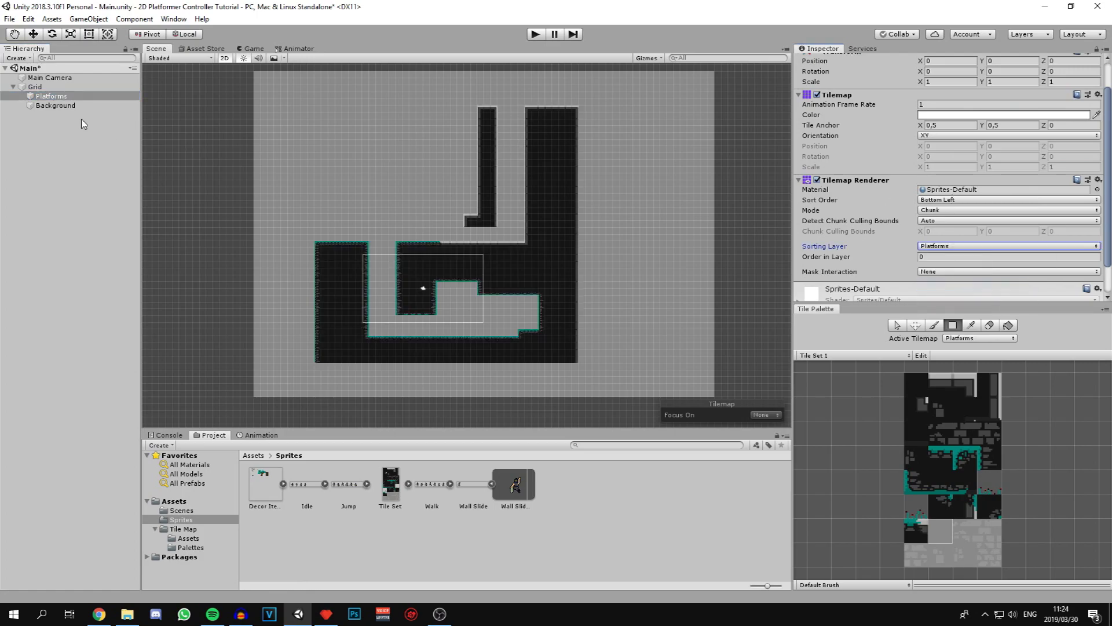
{"action": "left_click", "coordinate": [927, 246]}
{"action": "left_click", "coordinate": [944, 268]}
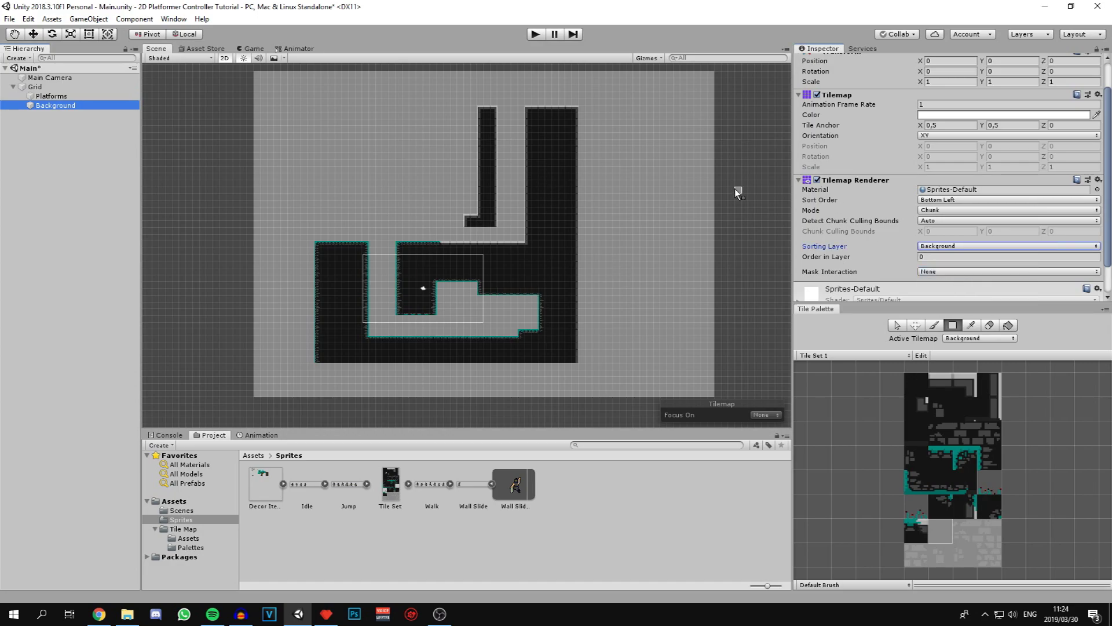
- Reopen the sorting layer list to review the layer order, and clear the selection
{"action": "left_click", "coordinate": [65, 99]}
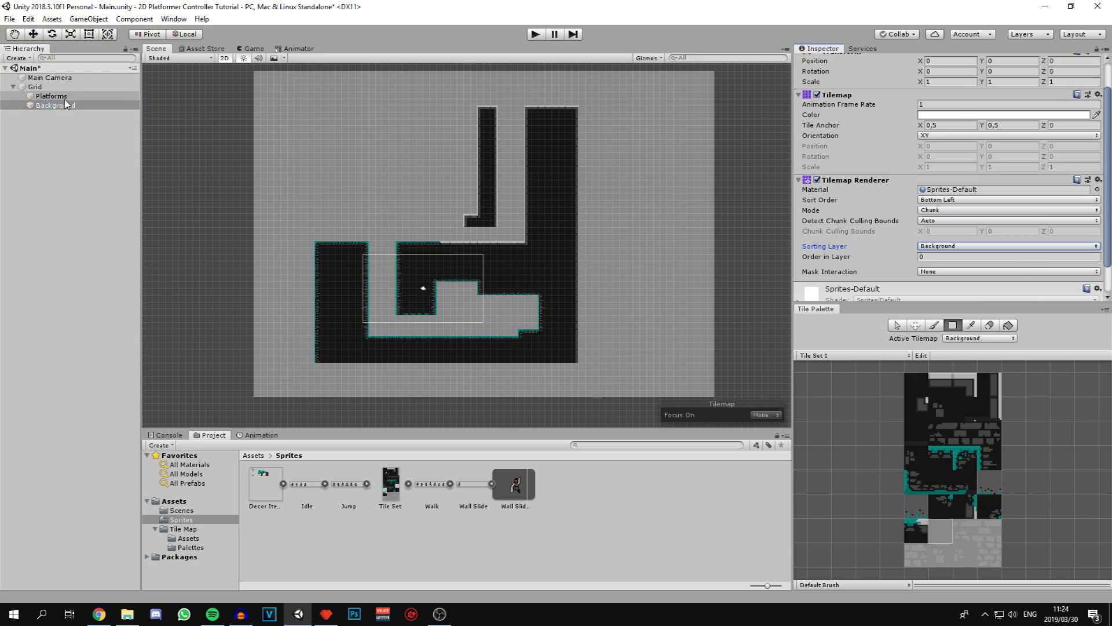
{"action": "left_click", "coordinate": [958, 246]}
{"action": "left_click", "coordinate": [962, 303]}
{"action": "mouse_move", "coordinate": [806, 133]}
{"action": "left_mouse_down"}
{"action": "mouse_move", "coordinate": [808, 123]}
{"action": "mouse_move", "coordinate": [810, 133]}
{"action": "left_mouse_up"}
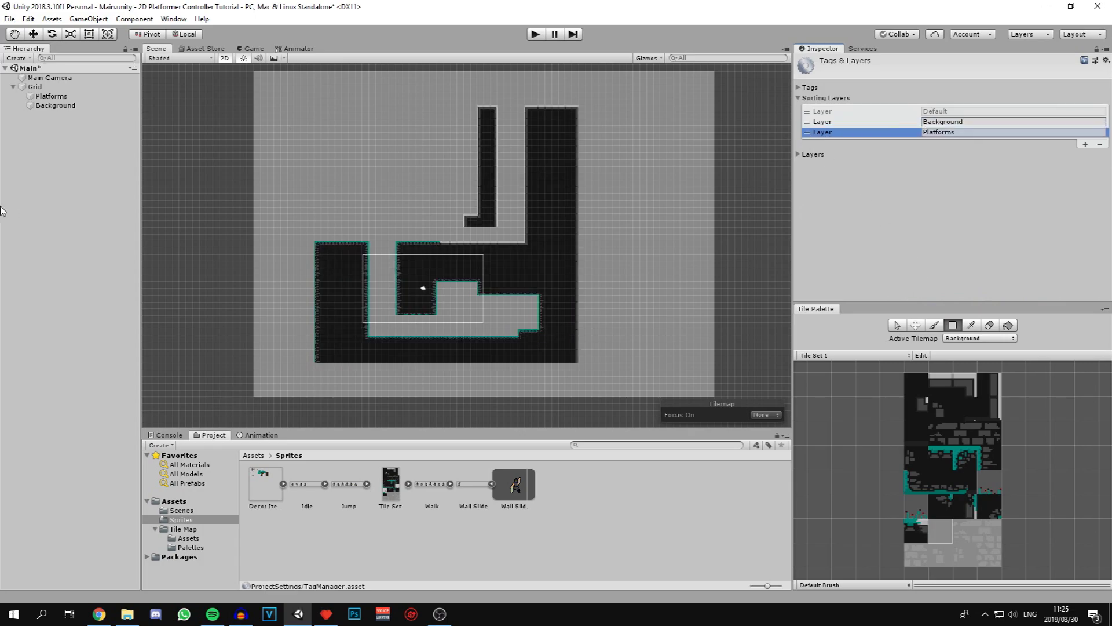
{"action": "left_click", "coordinate": [62, 226]}
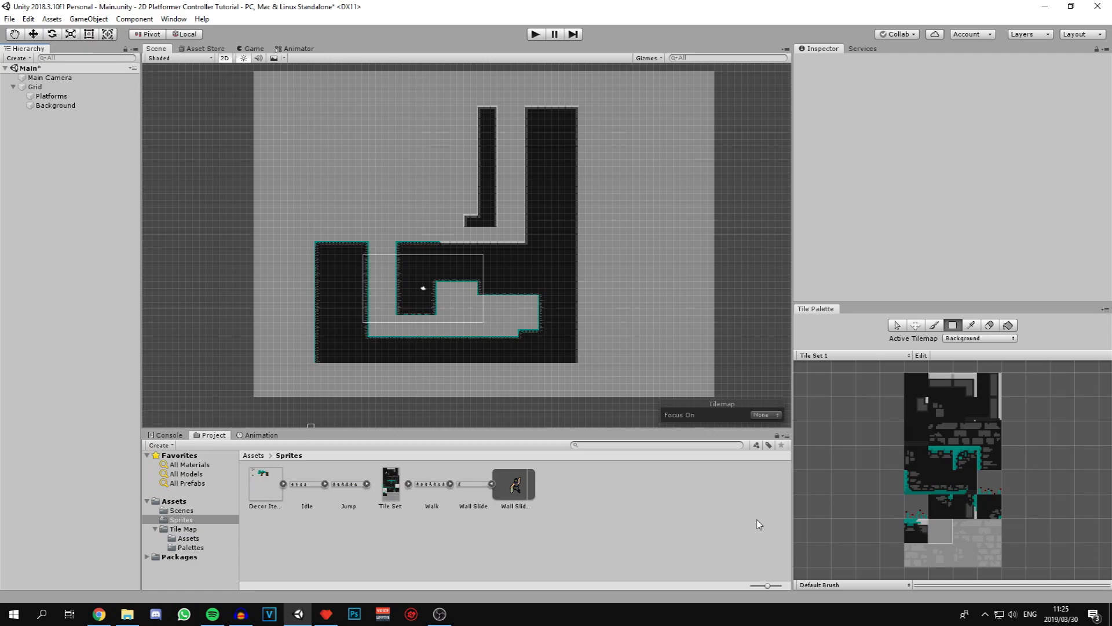
- Add the Light Post sprite to the tile palette beside the tile set, saving its tile asset as Light Post in Tile Map/Assets
{"action": "scroll", "coordinate": [922, 519], "scroll_direction": "down", "scroll_amount": 2}
{"action": "middle_click_drag", "start_coordinate": [949, 493], "coordinate": [898, 462]}
{"action": "left_click", "coordinate": [283, 483]}
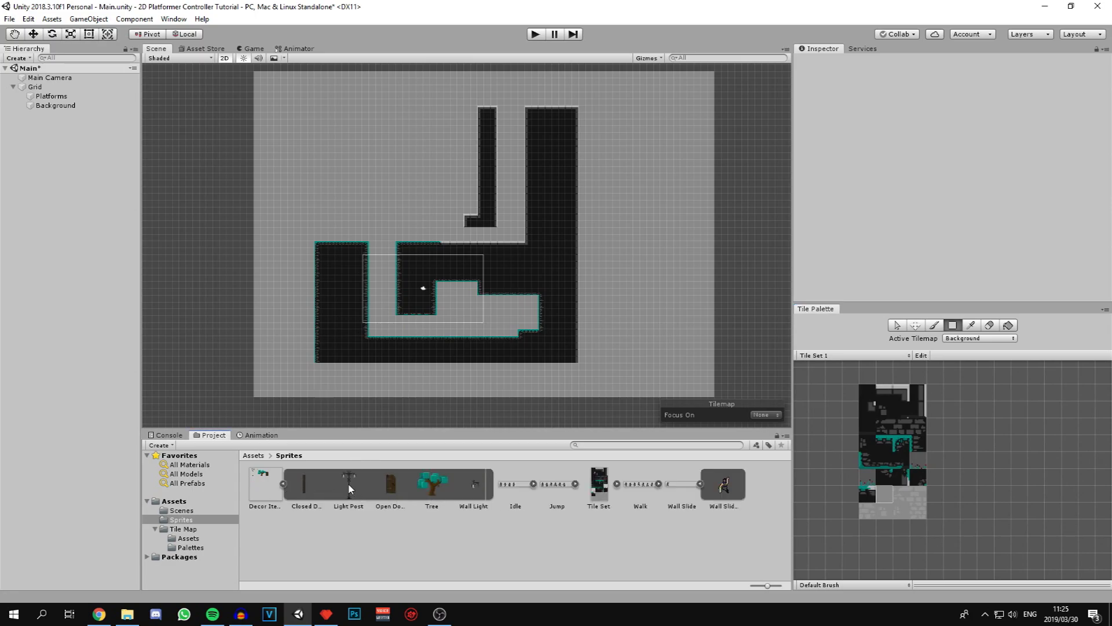
{"action": "left_click_drag", "start_coordinate": [348, 483], "coordinate": [991, 511]}
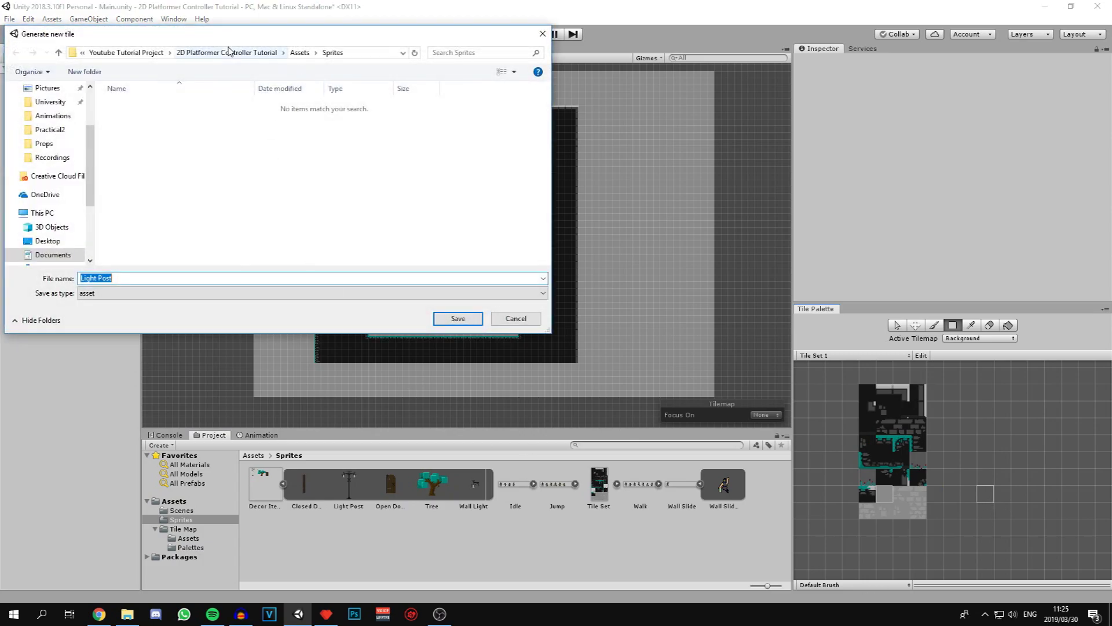
{"action": "left_click", "coordinate": [299, 52]}
{"action": "double_click", "coordinate": [138, 128]}
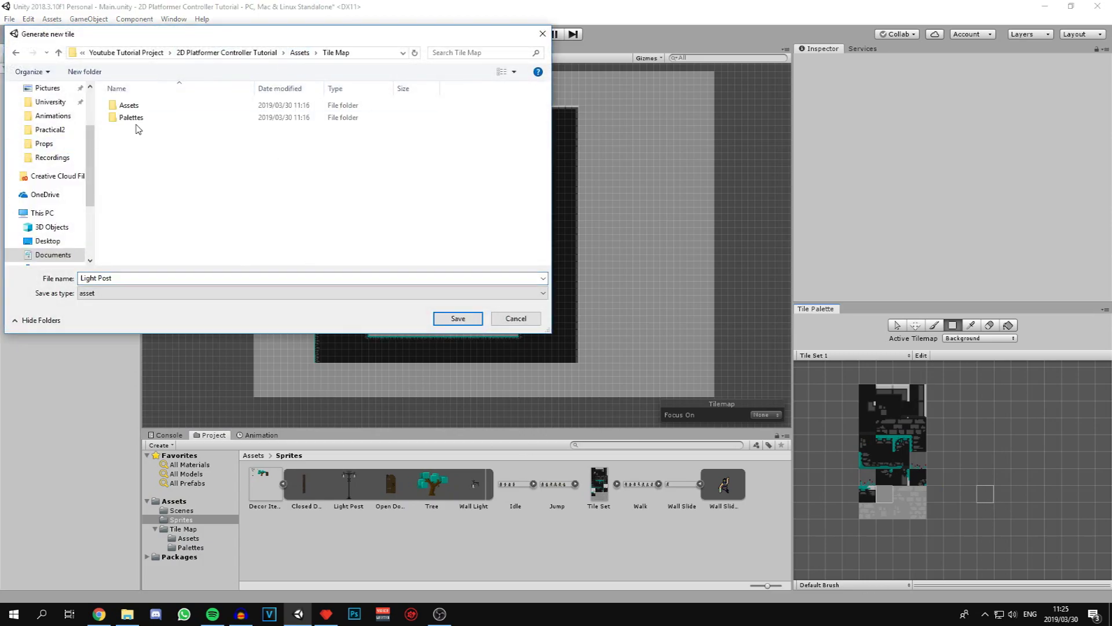
{"action": "left_click", "coordinate": [130, 105]}
{"action": "left_click", "coordinate": [449, 319]}
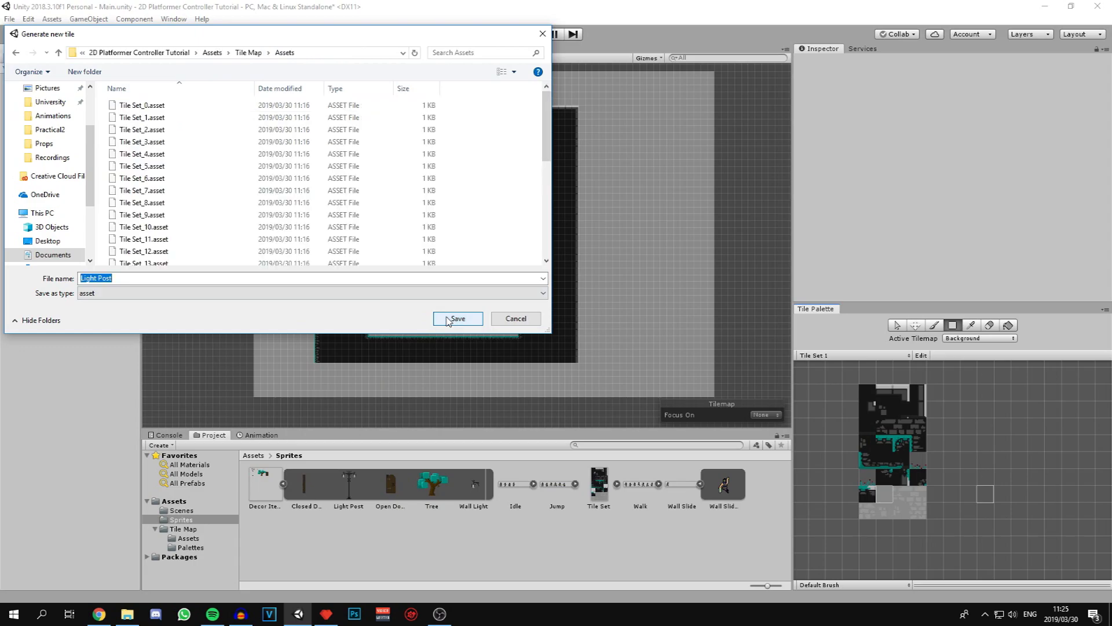
{"action": "left_click", "coordinate": [449, 319]}
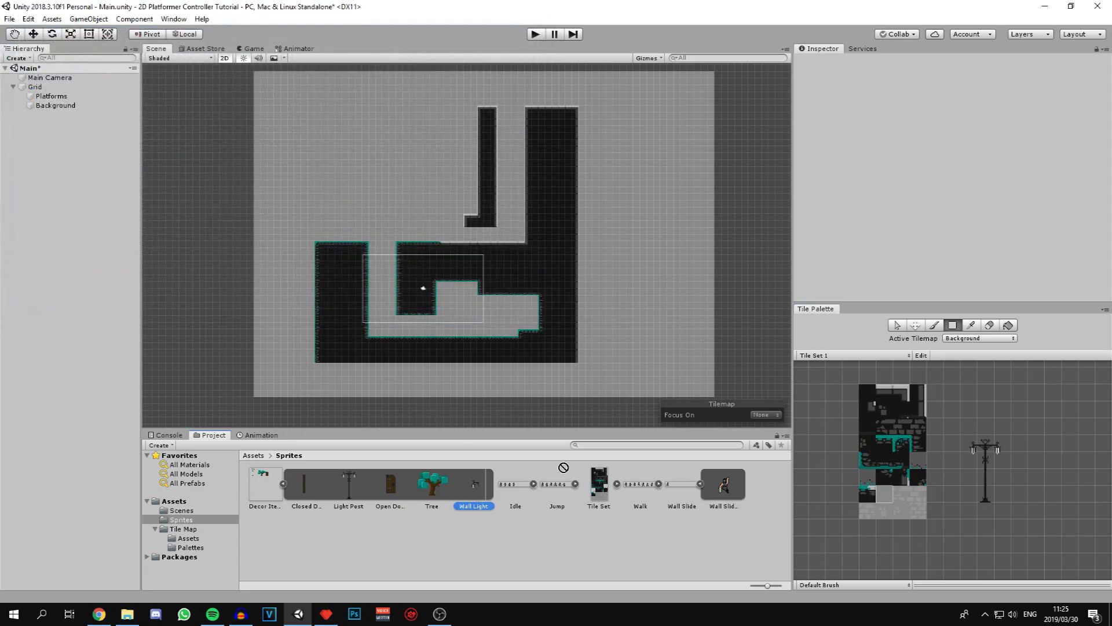
- Add the Wall Light sprite to the tile palette above the light post, saving its tile asset as Wall Light in Tile Map/Assets
{"action": "left_click_drag", "start_coordinate": [1007, 412], "coordinate": [987, 411]}
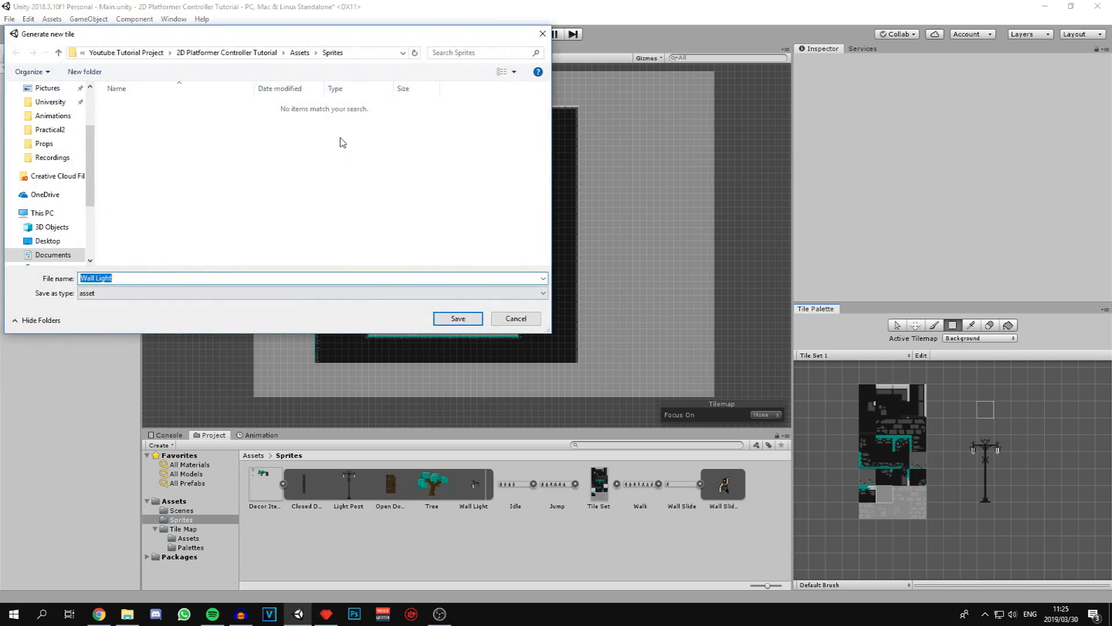
{"action": "left_click", "coordinate": [300, 52]}
{"action": "double_click", "coordinate": [132, 129]}
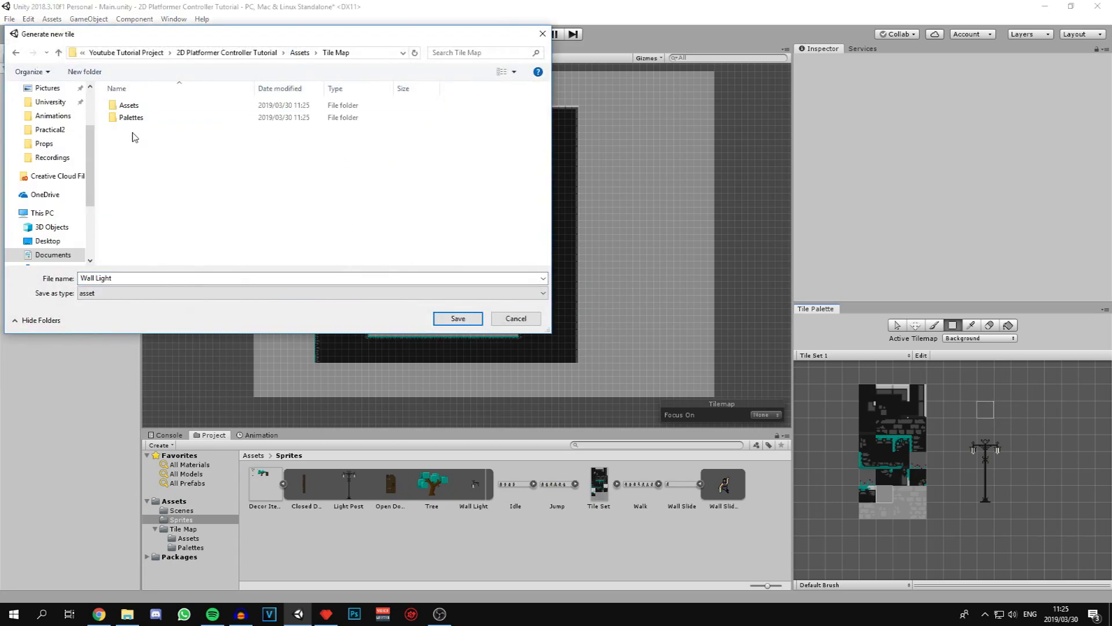
{"action": "left_click", "coordinate": [123, 108]}
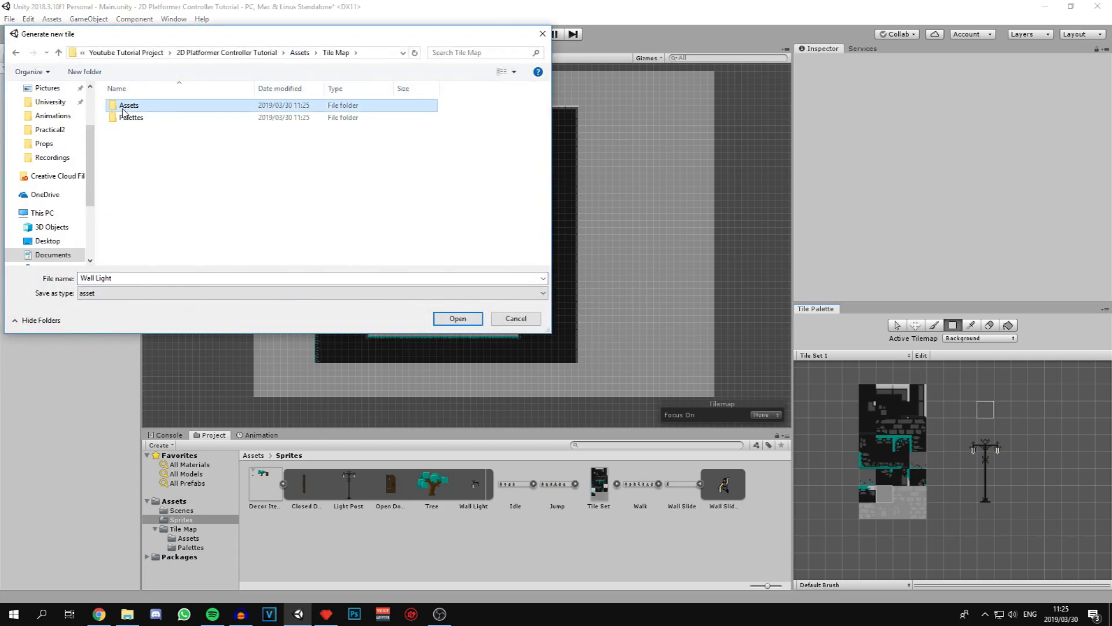
{"action": "left_click", "coordinate": [452, 316]}
{"action": "left_click", "coordinate": [448, 318]}
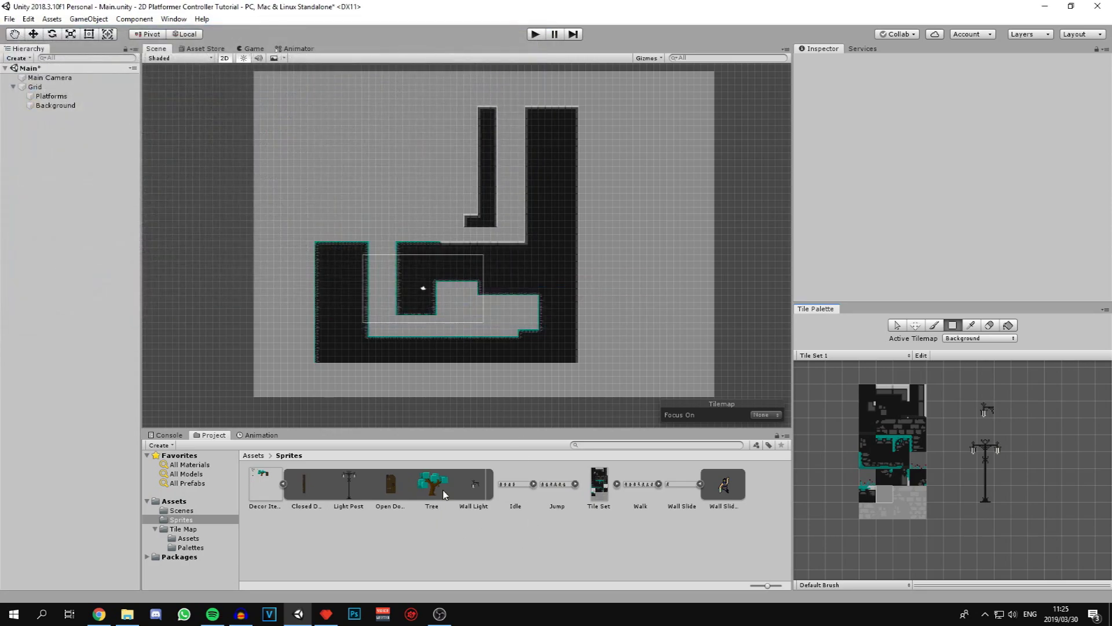
- Add the Tree sprite to the tile palette beside the light post, saving its tile asset as Tree in Tile Map/Assets
{"action": "scroll", "coordinate": [991, 460], "scroll_direction": "down", "scroll_amount": 1}
{"action": "middle_click_drag", "start_coordinate": [943, 468], "coordinate": [846, 509]}
{"action": "left_click_drag", "start_coordinate": [430, 488], "coordinate": [944, 514]}
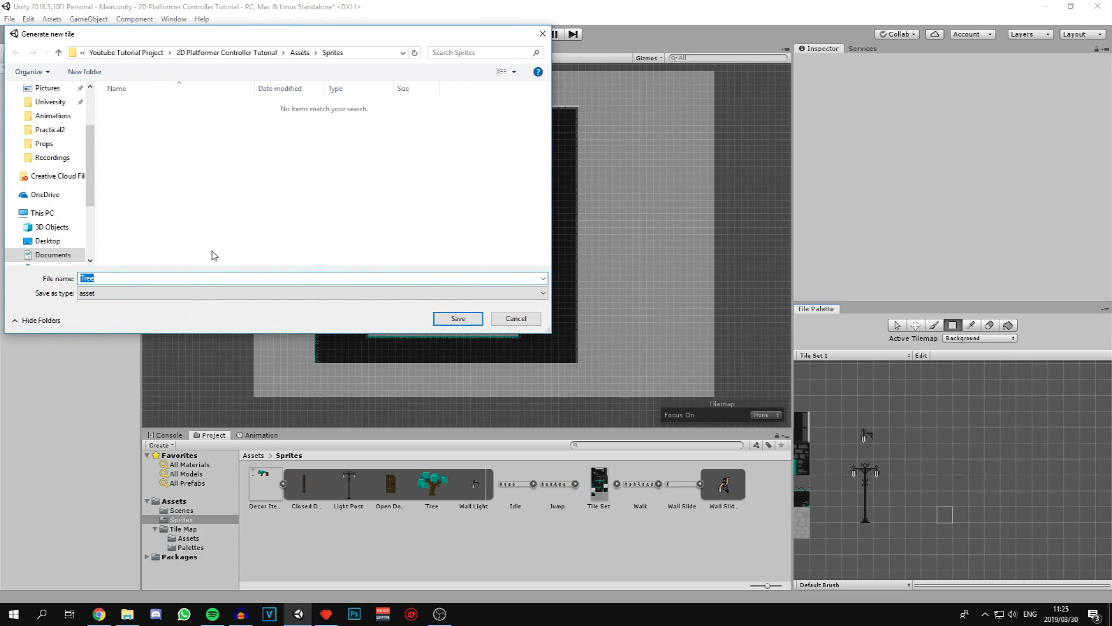
{"action": "left_click", "coordinate": [300, 52]}
{"action": "double_click", "coordinate": [139, 130]}
{"action": "double_click", "coordinate": [134, 105]}
{"action": "left_click", "coordinate": [475, 320]}
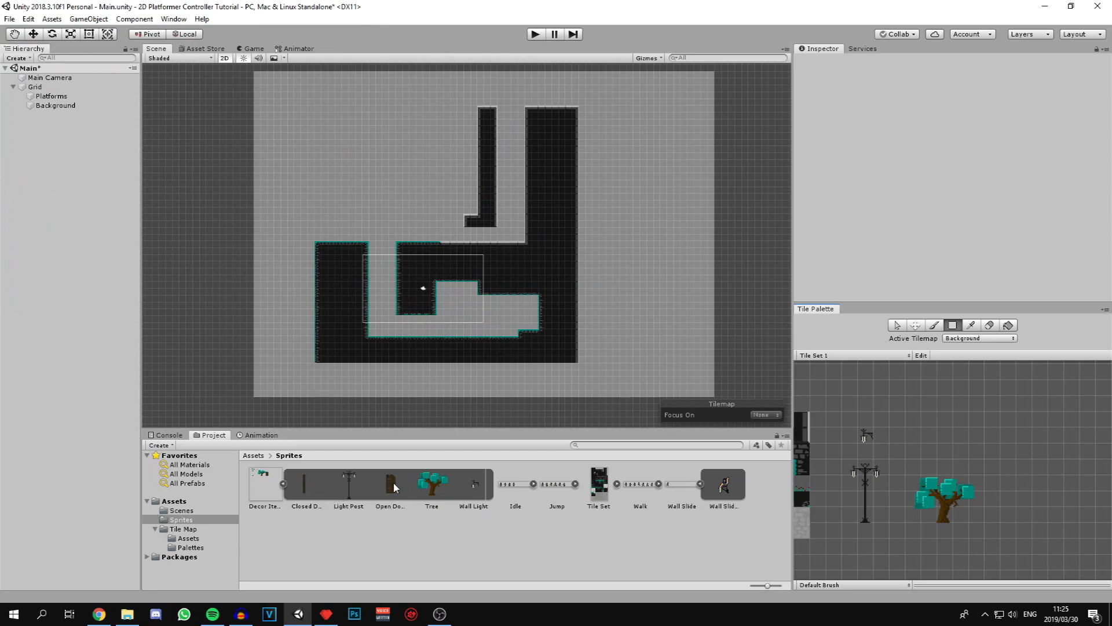
- Add the Open Door sprite to the tile palette above the tree, saving its tile asset as Open Door in Tile Map/Assets
{"action": "left_click_drag", "start_coordinate": [394, 482], "coordinate": [944, 435]}
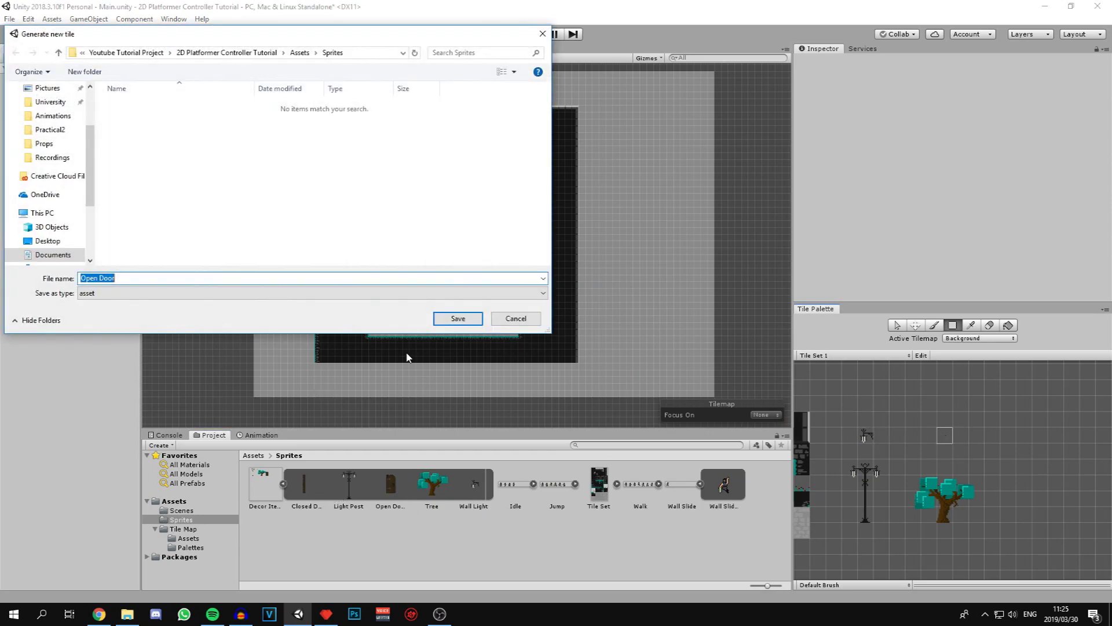
{"action": "left_click", "coordinate": [299, 52]}
{"action": "double_click", "coordinate": [130, 129]}
{"action": "left_click", "coordinate": [128, 105]}
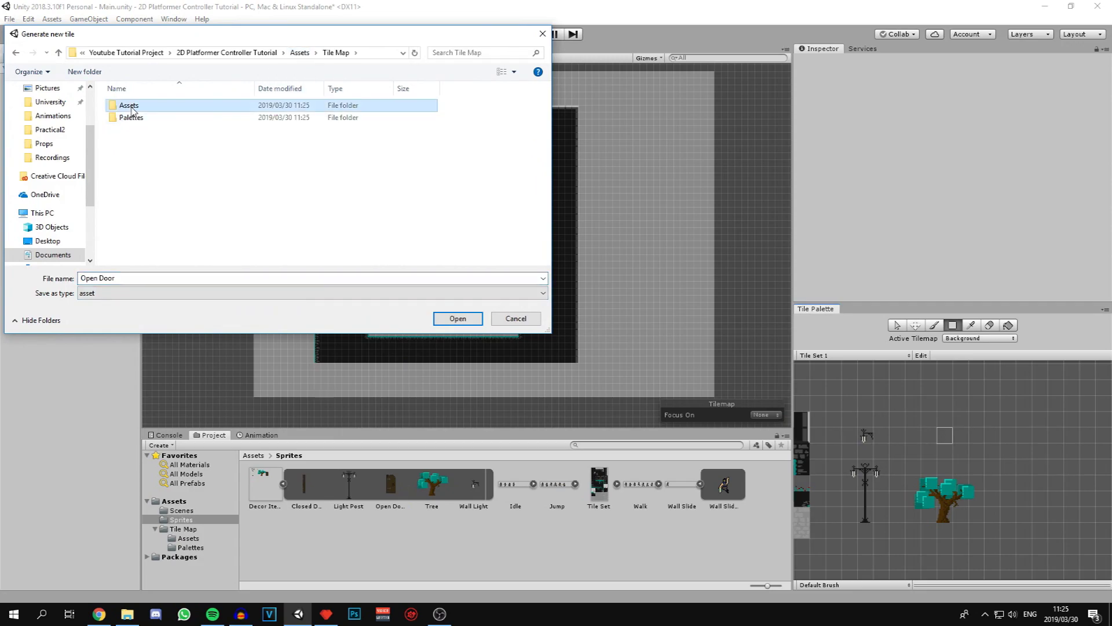
{"action": "left_click", "coordinate": [458, 318]}
{"action": "left_click", "coordinate": [461, 318]}
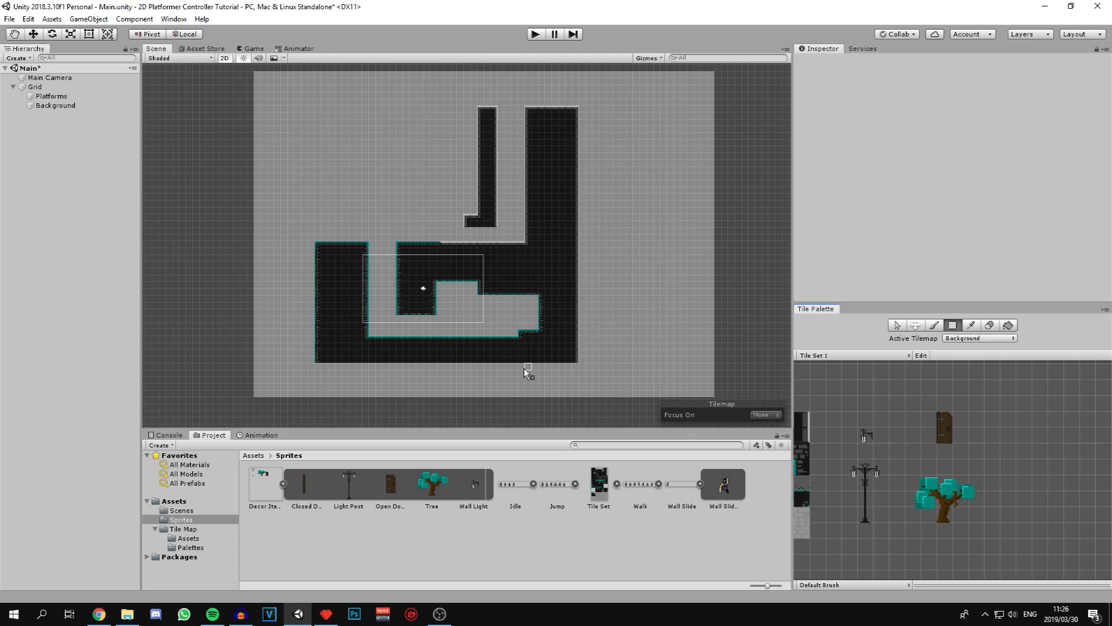
- Pick the light post tile from the palette for painting in the scene
{"action": "scroll", "coordinate": [892, 516], "scroll_direction": "up", "scroll_amount": 4}
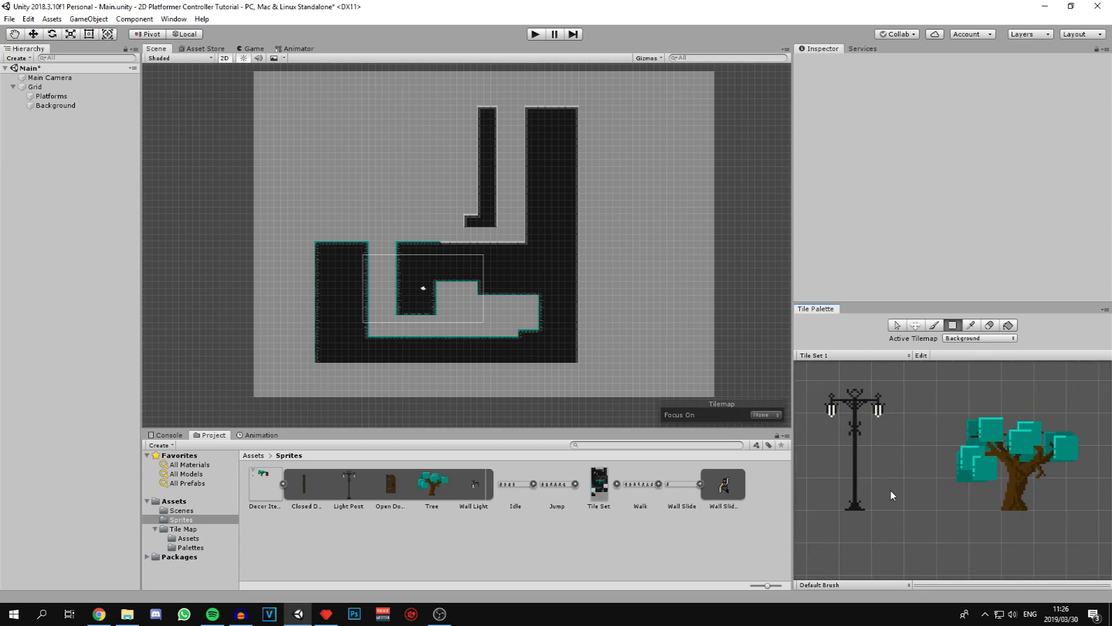
{"action": "left_click", "coordinate": [860, 507]}
{"action": "scroll", "coordinate": [423, 199], "scroll_direction": "up", "scroll_amount": 3}
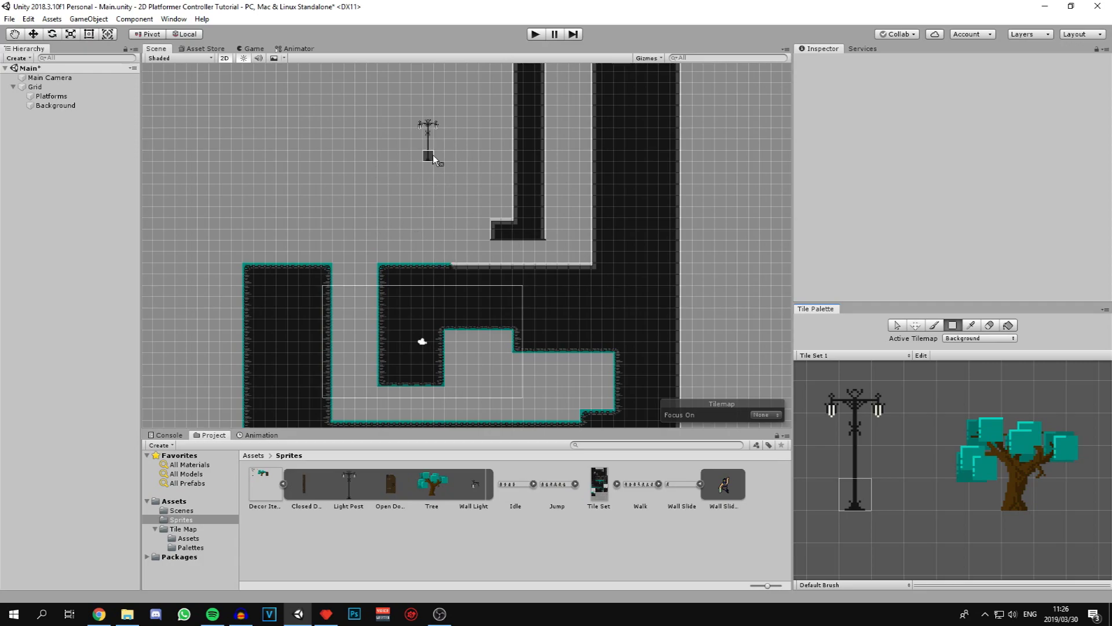
- Create a new tilemap under the Grid object and rename it Decoration
{"action": "left_click", "coordinate": [63, 160]}
{"action": "right_click", "coordinate": [35, 87]}
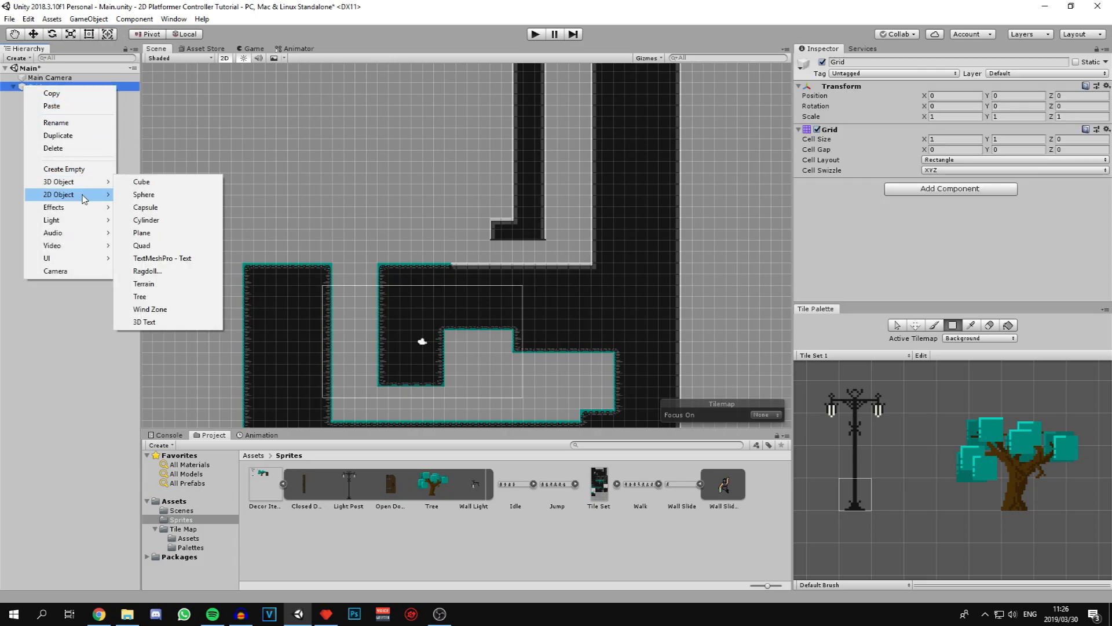
{"action": "mouse_move", "coordinate": [85, 198]}
{"action": "left_click", "coordinate": [168, 220]}
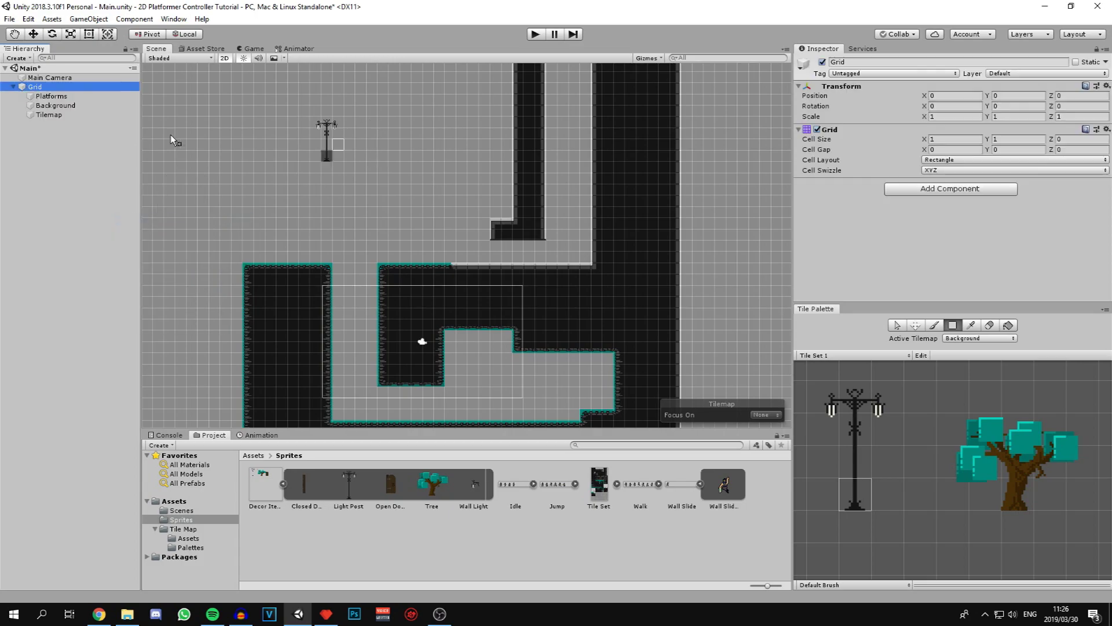
{"action": "left_click", "coordinate": [50, 116]}
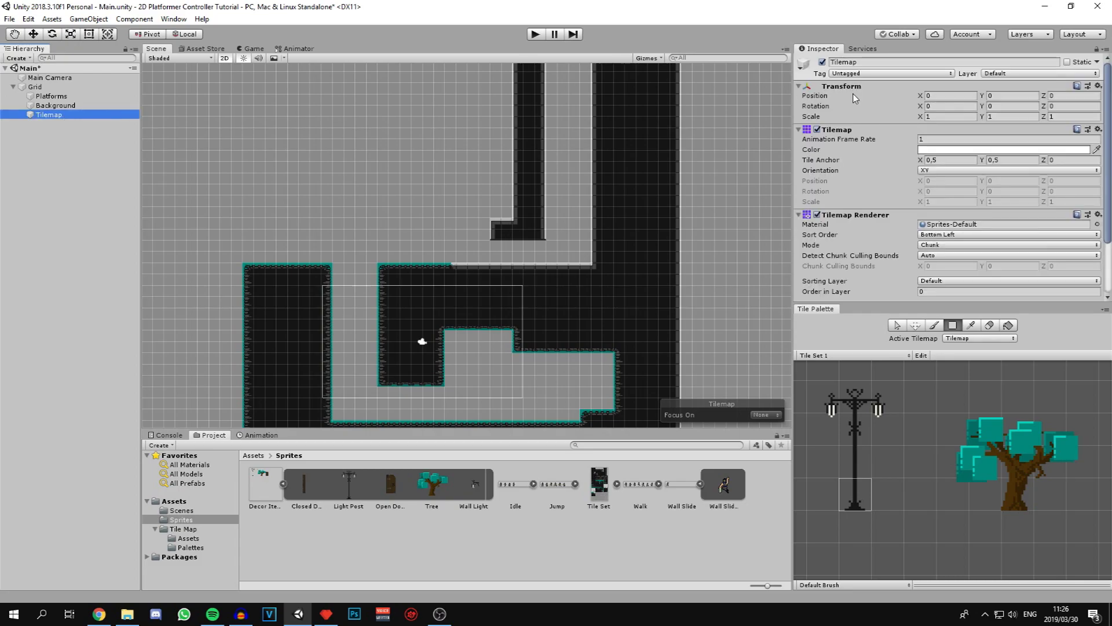
{"action": "left_click", "coordinate": [877, 63]}
{"action": "type", "text": "Decoration"}
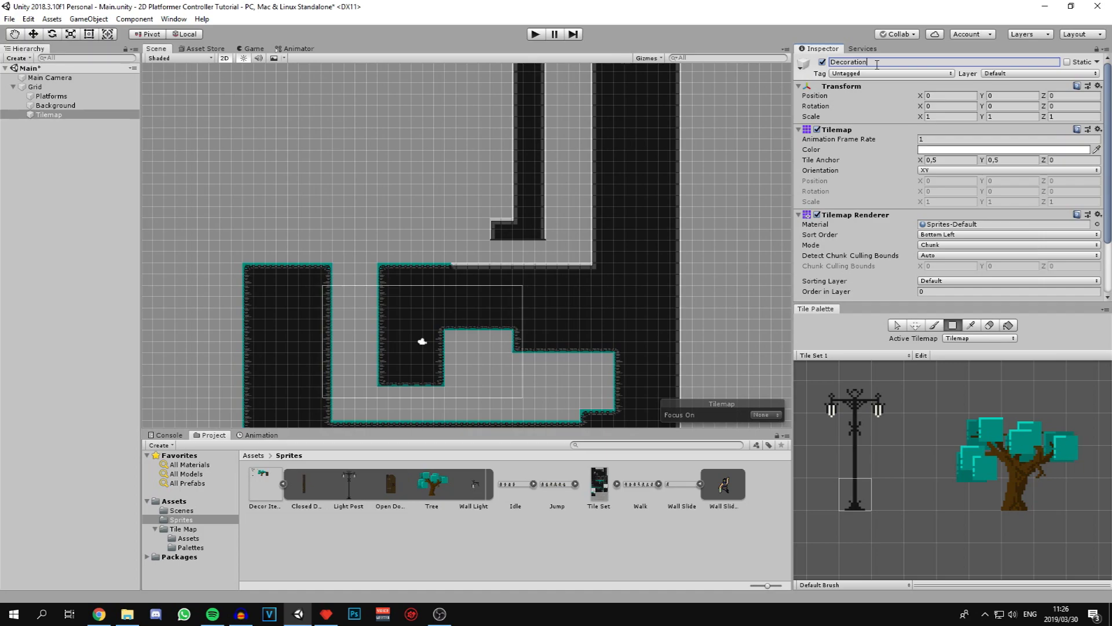
{"action": "key", "text": "Return"}
- Add a sorting layer named Decoration after the Platforms layer
{"action": "scroll", "coordinate": [943, 240], "scroll_direction": "down", "scroll_amount": 2}
{"action": "left_click", "coordinate": [941, 246]}
{"action": "left_click", "coordinate": [972, 302]}
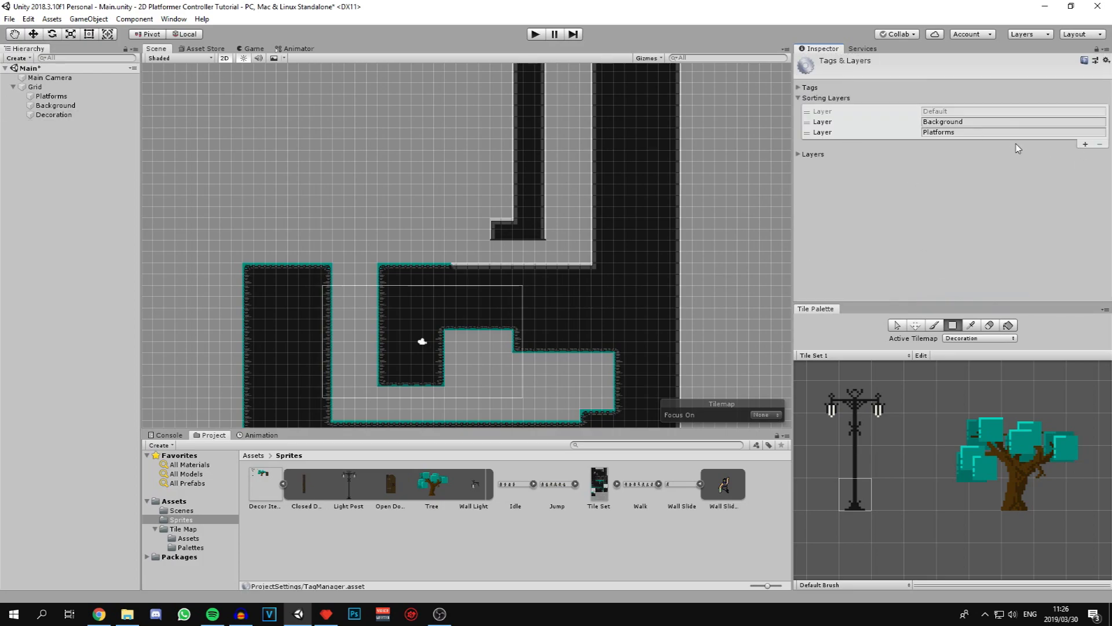
{"action": "left_click", "coordinate": [1085, 144]}
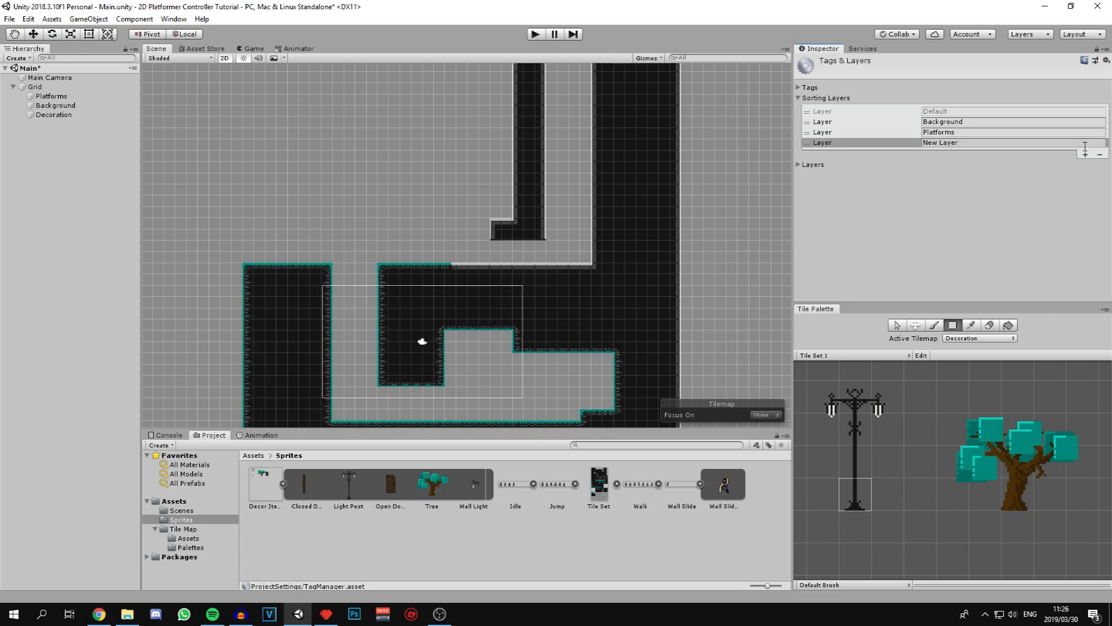
{"action": "left_click", "coordinate": [1043, 142]}
{"action": "type", "text": "De"}
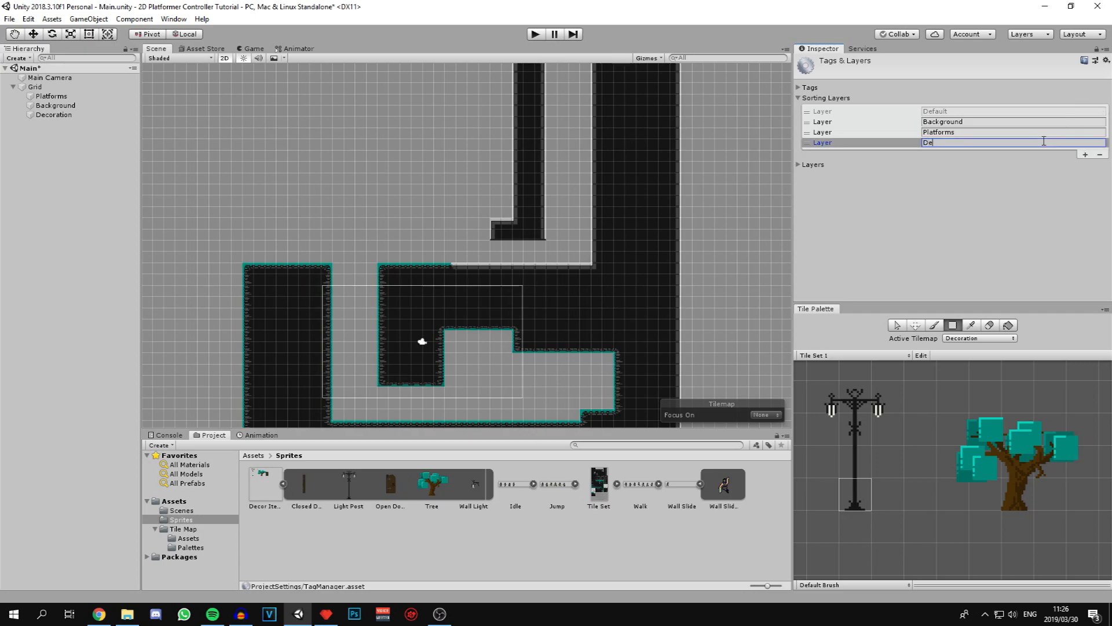
{"action": "type", "text": "coration"}
{"action": "left_click", "coordinate": [877, 218]}
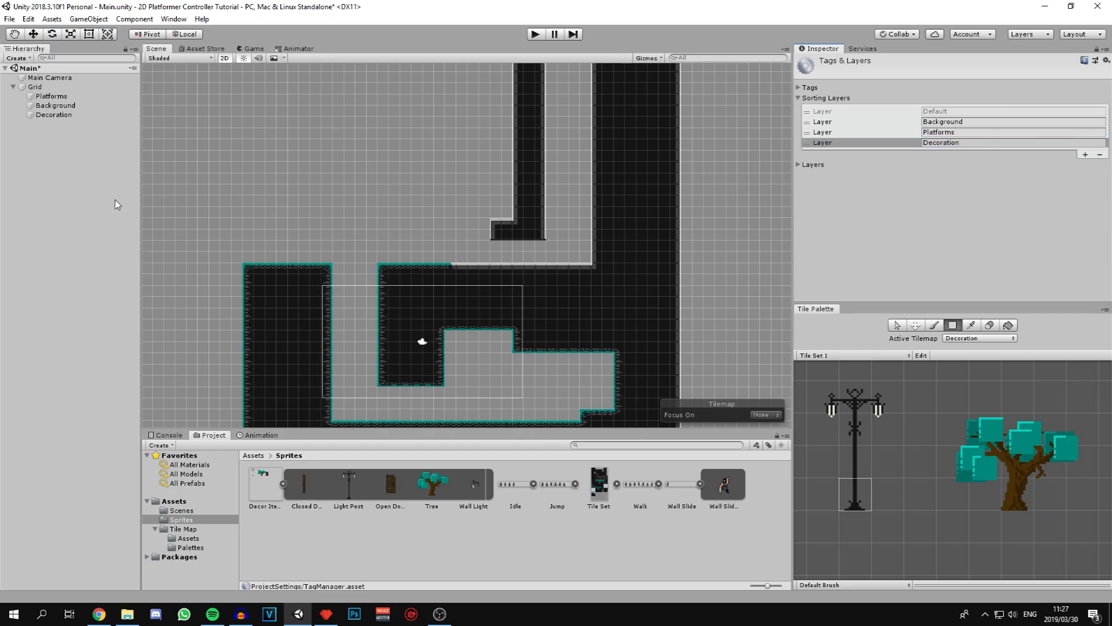
- Assign the Decoration tilemap to the Decoration sorting layer and paint a light post on the upper platform's teal edge
{"action": "left_click", "coordinate": [58, 114]}
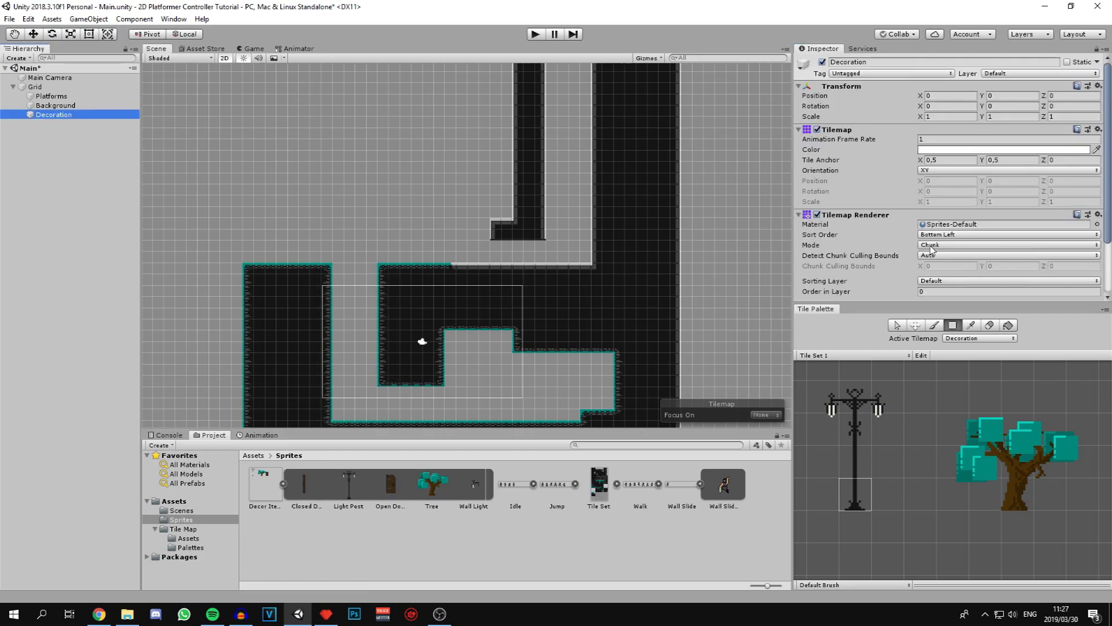
{"action": "left_click", "coordinate": [929, 235]}
{"action": "left_click", "coordinate": [895, 239]}
{"action": "left_click", "coordinate": [946, 281]}
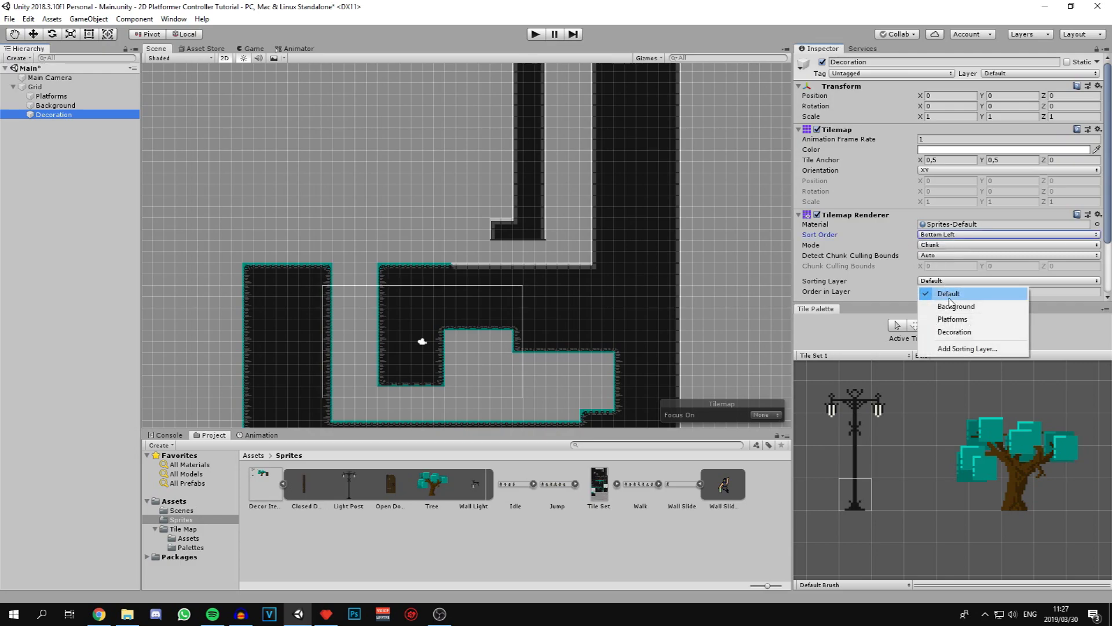
{"action": "left_click", "coordinate": [972, 332]}
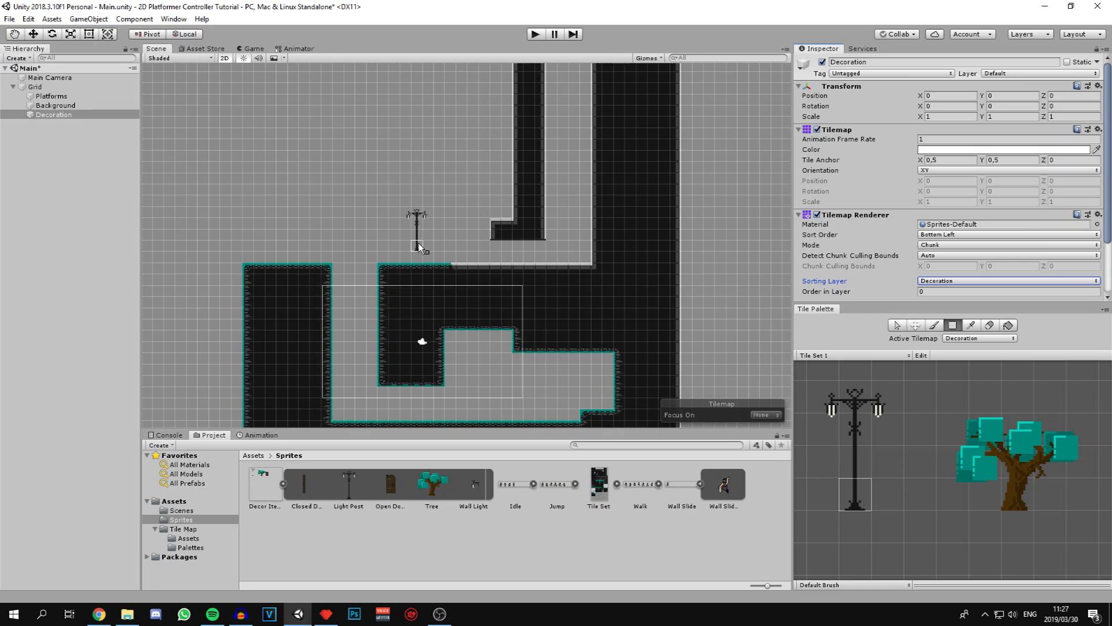
{"action": "left_click", "coordinate": [436, 259]}
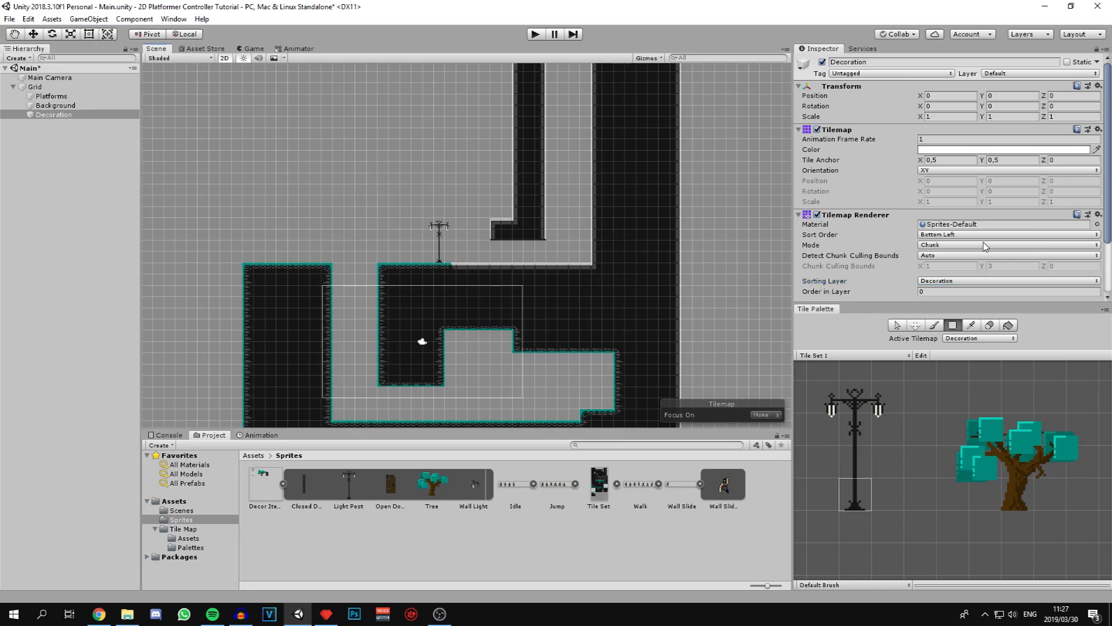
- Reorder the sorting layers so that Decoration sits between Background and Platforms
{"action": "scroll", "coordinate": [969, 256], "scroll_direction": "down", "scroll_amount": 1}
{"action": "left_click", "coordinate": [933, 246]}
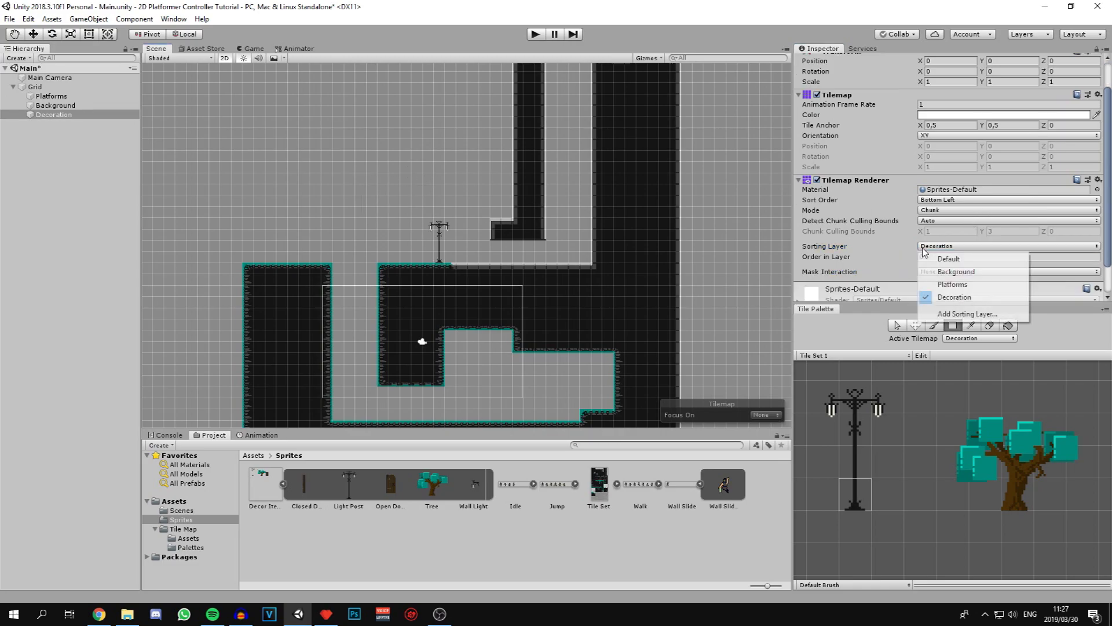
{"action": "left_click", "coordinate": [944, 316]}
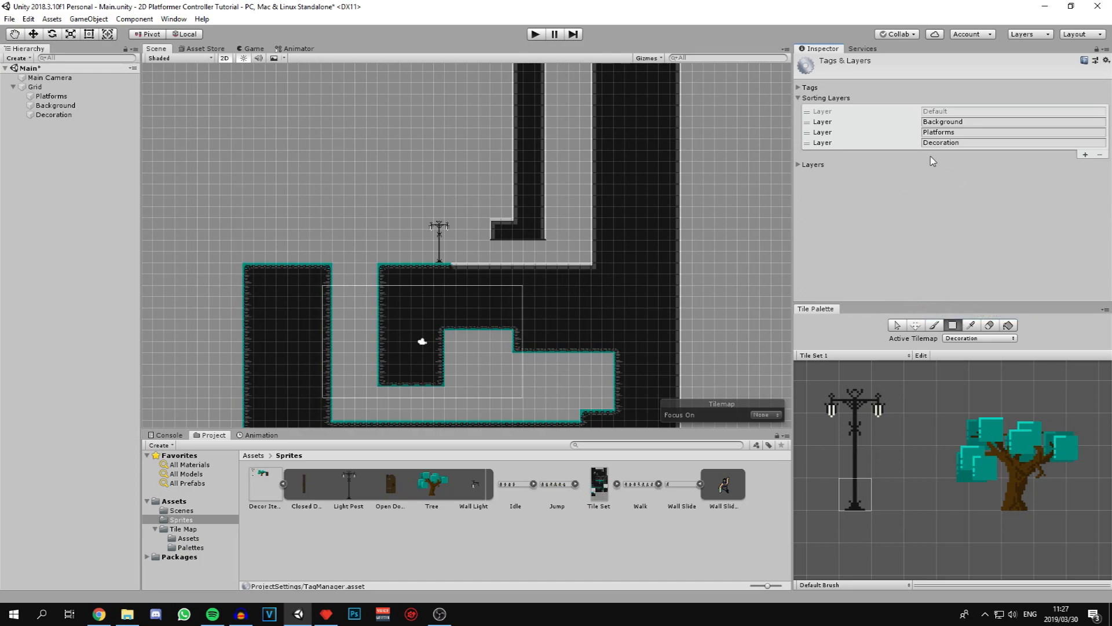
{"action": "left_click_drag", "start_coordinate": [819, 143], "coordinate": [818, 131]}
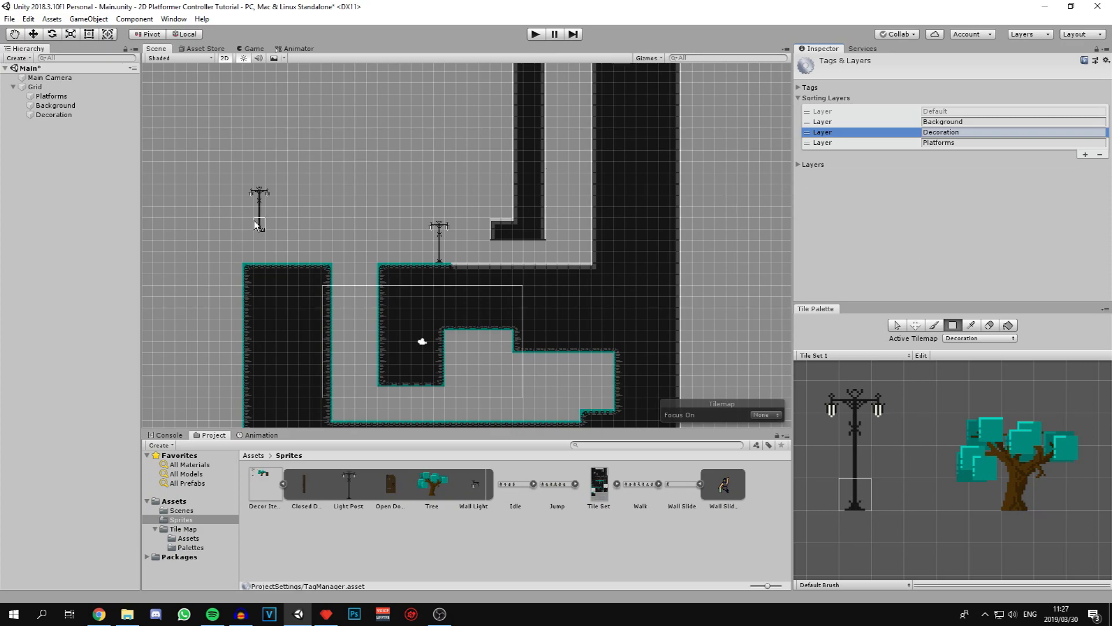
- Erase the light post and paint it again farther right, at the start of the white ledge
{"action": "scroll", "coordinate": [464, 254], "scroll_direction": "up", "scroll_amount": 4}
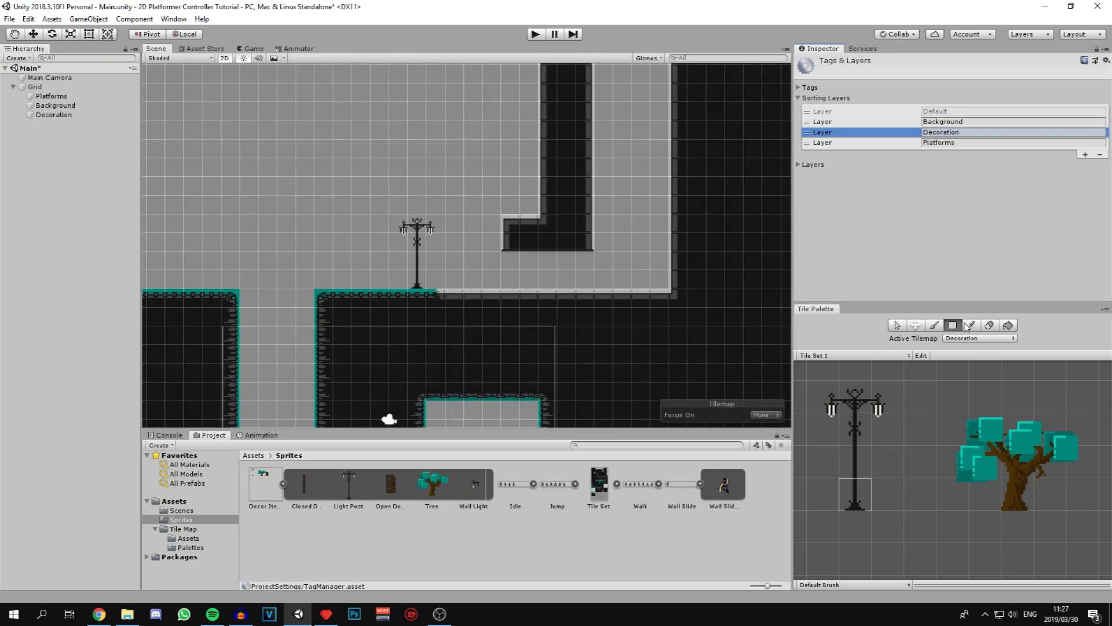
{"action": "left_click", "coordinate": [989, 325]}
{"action": "left_click", "coordinate": [422, 287]}
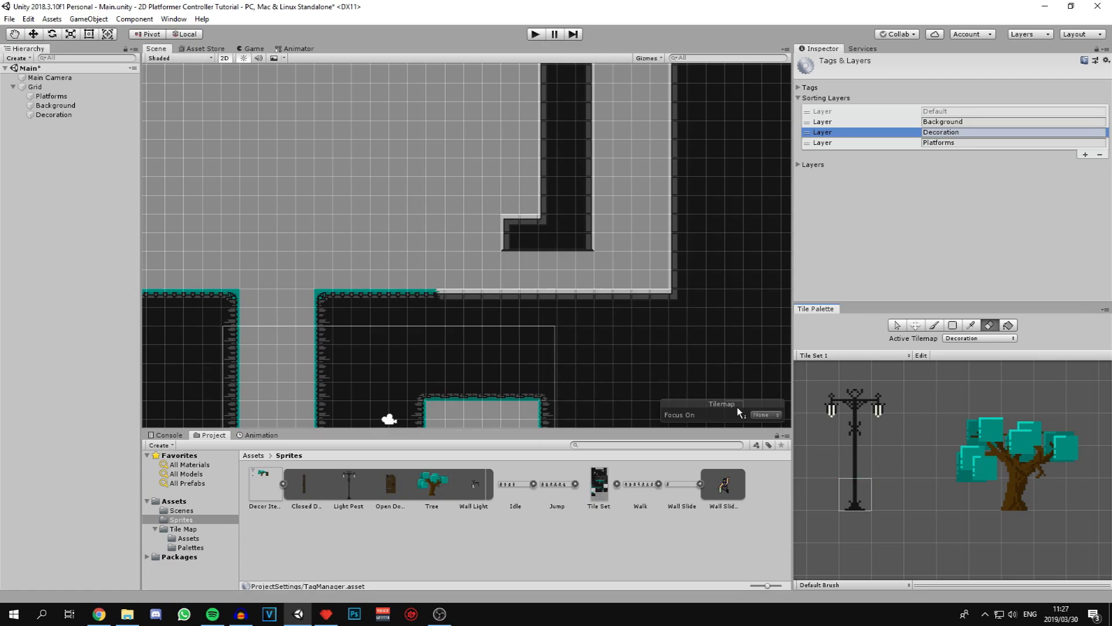
{"action": "left_click", "coordinate": [933, 325]}
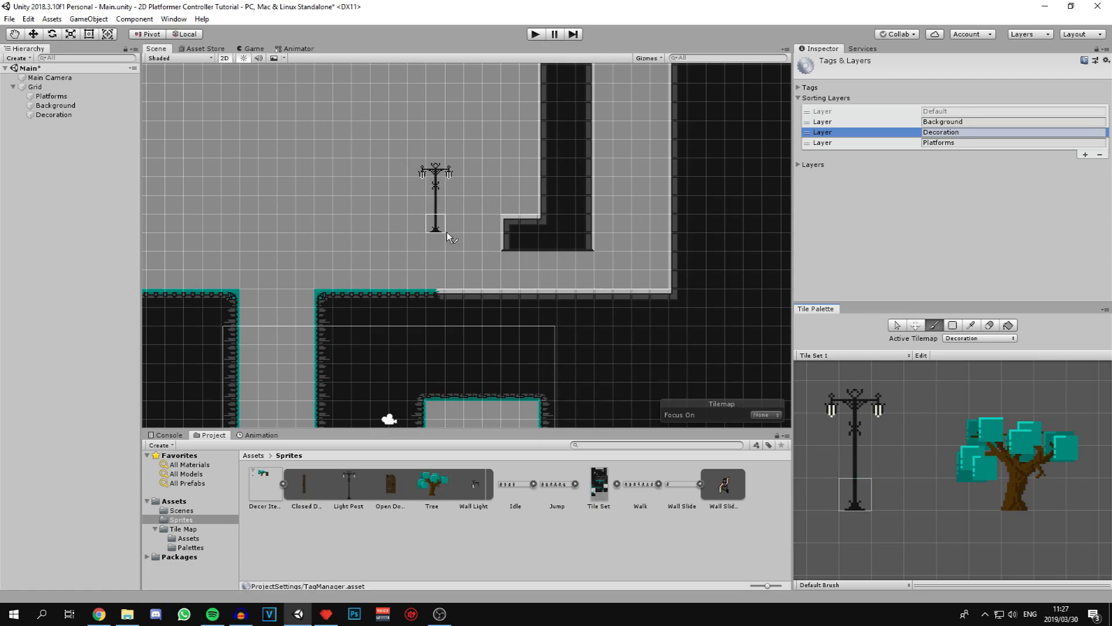
{"action": "left_click", "coordinate": [464, 281]}
- Paint a wall light on the right-hand wall above the white ledge
{"action": "scroll", "coordinate": [880, 405], "scroll_direction": "down", "scroll_amount": 2}
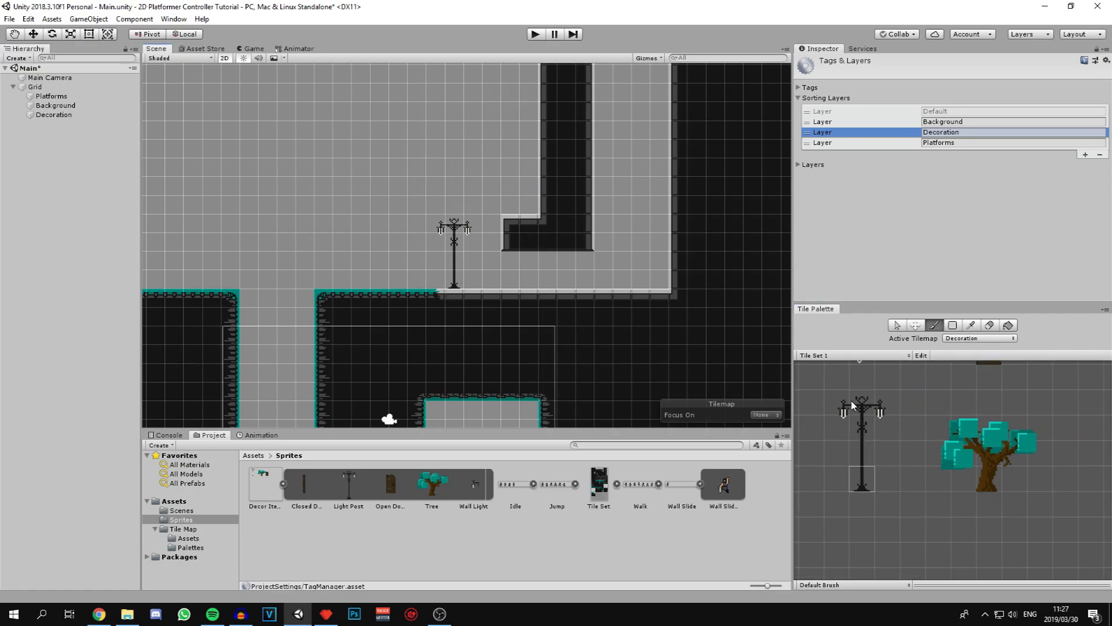
{"action": "middle_click_drag", "start_coordinate": [853, 405], "coordinate": [847, 477]}
{"action": "left_click", "coordinate": [853, 437]}
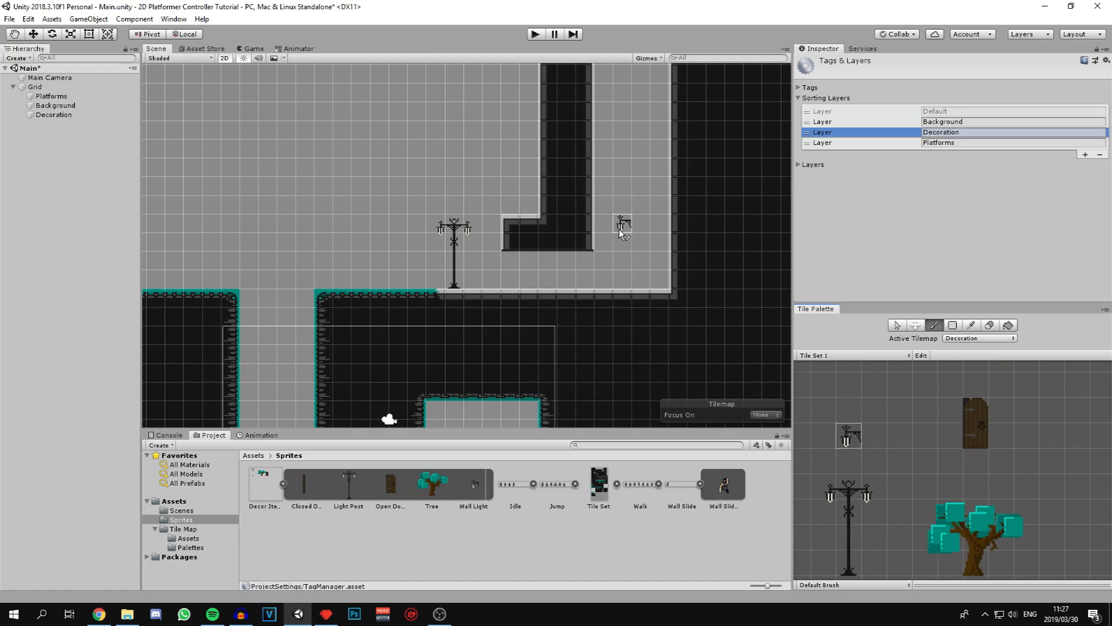
{"action": "left_click", "coordinate": [658, 228]}
- Paint the door on the white ledge, beneath the left end of the hanging pillar
{"action": "scroll", "coordinate": [753, 362], "scroll_direction": "down", "scroll_amount": 1}
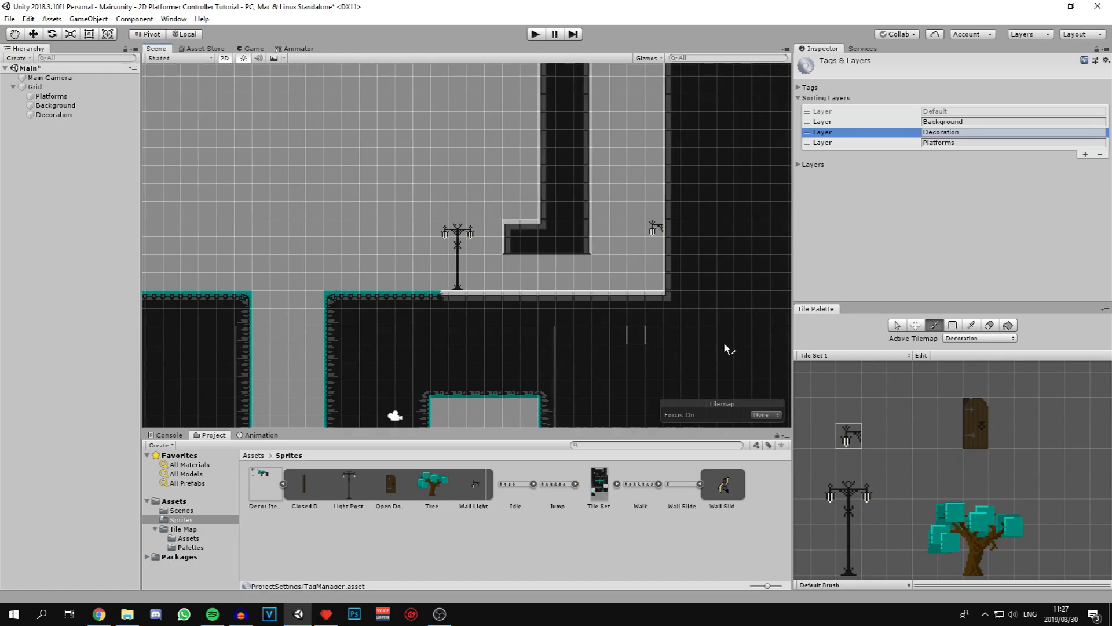
{"action": "key", "text": "i"}
{"action": "left_click_drag", "start_coordinate": [983, 426], "coordinate": [968, 401]}
{"action": "left_click", "coordinate": [514, 284]}
- Paint two trees side by side on the floor of the lower cave
{"action": "middle_click_drag", "start_coordinate": [322, 317], "coordinate": [398, 253]}
{"action": "scroll", "coordinate": [398, 251], "scroll_direction": "down", "scroll_amount": 1}
{"action": "left_click_drag", "start_coordinate": [984, 566], "coordinate": [985, 565]}
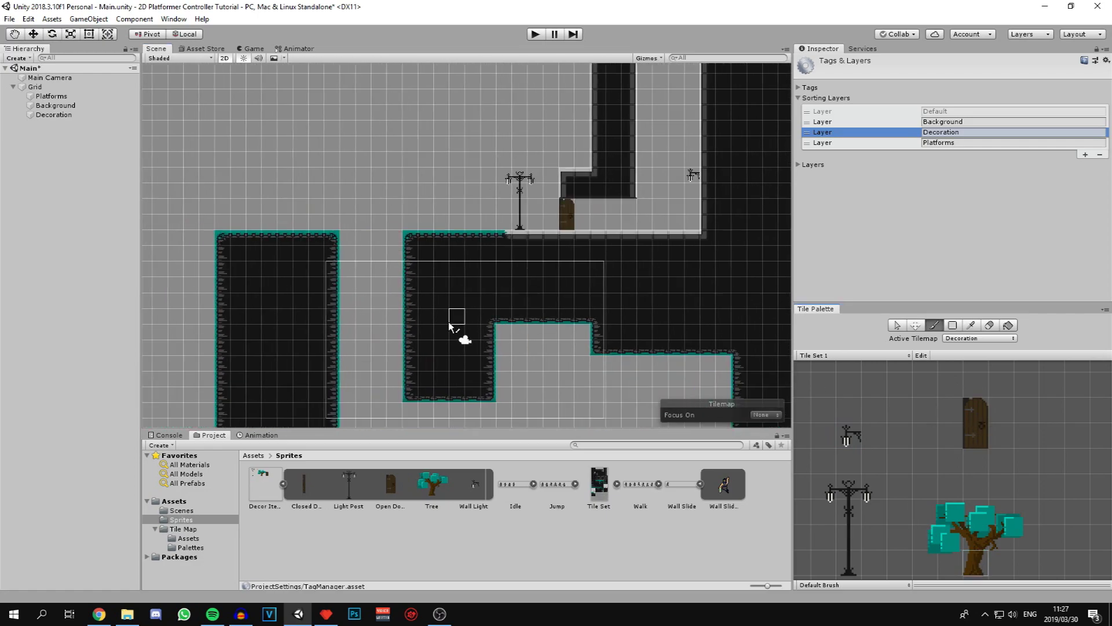
{"action": "mouse_move", "coordinate": [452, 322]}
{"action": "middle_mouse_down"}
{"action": "mouse_move", "coordinate": [411, 260]}
{"action": "mouse_move", "coordinate": [393, 195]}
{"action": "middle_mouse_up"}
{"action": "left_click", "coordinate": [582, 316]}
{"action": "left_click", "coordinate": [488, 313]}
- Paint a wall light on the right wall of the lower cave
{"action": "scroll", "coordinate": [539, 231], "scroll_direction": "down", "scroll_amount": 1}
{"action": "scroll", "coordinate": [540, 231], "scroll_direction": "down", "scroll_amount": 1}
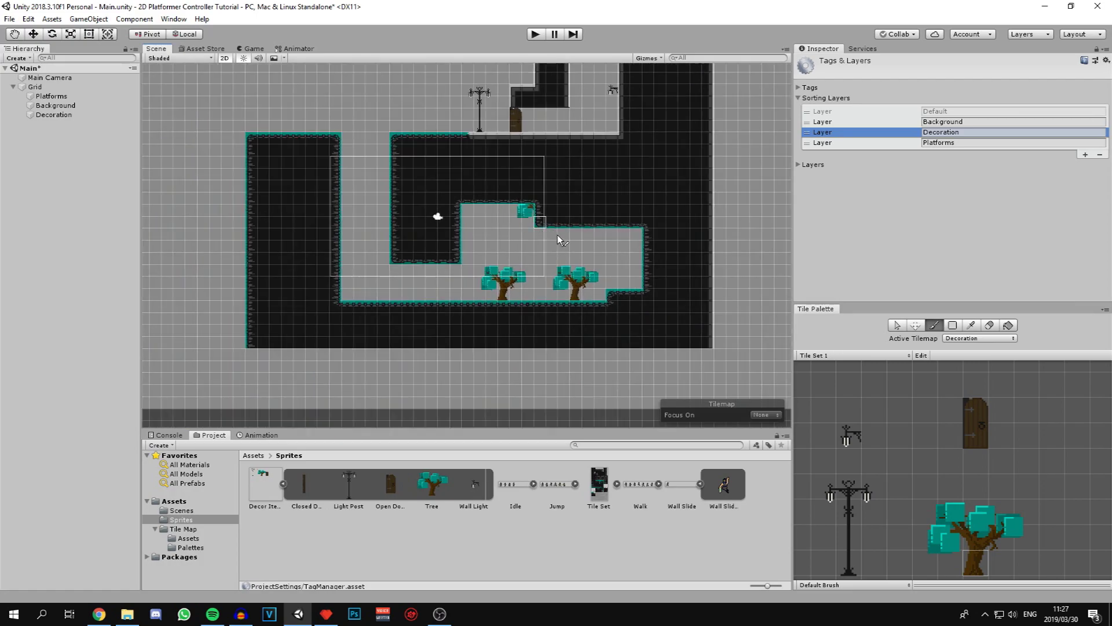
{"action": "left_click", "coordinate": [848, 435]}
{"action": "left_click", "coordinate": [639, 259]}
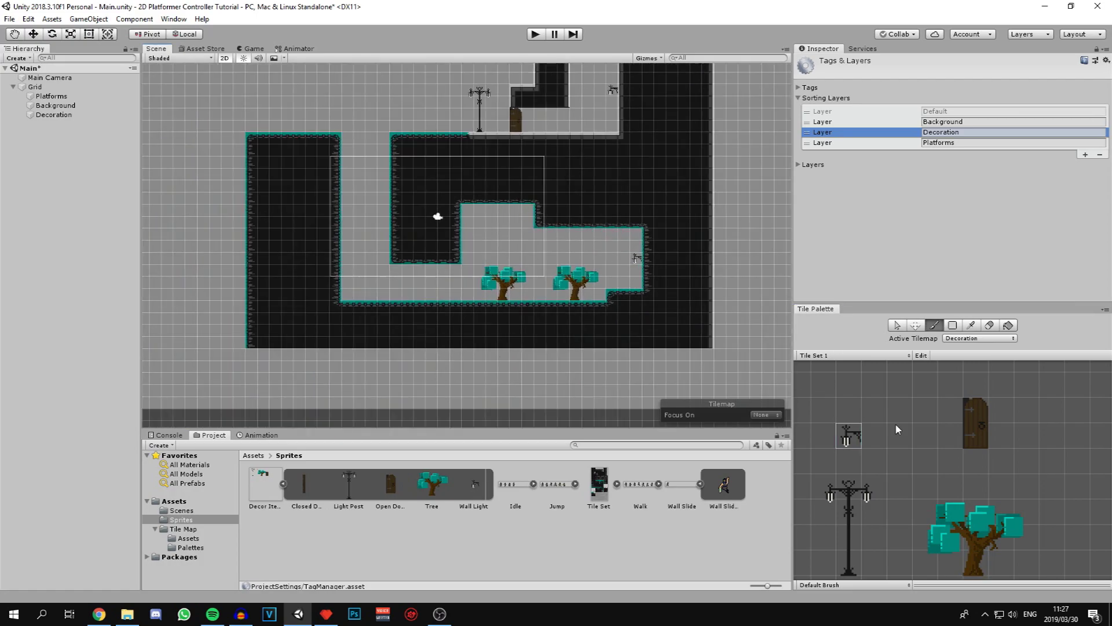
- Pick the tile with small red flowers from Tile Set 1 in the tile palette
{"action": "scroll", "coordinate": [1063, 400], "scroll_direction": "down", "scroll_amount": 3}
{"action": "middle_click_drag", "start_coordinate": [417, 181], "coordinate": [384, 269]}
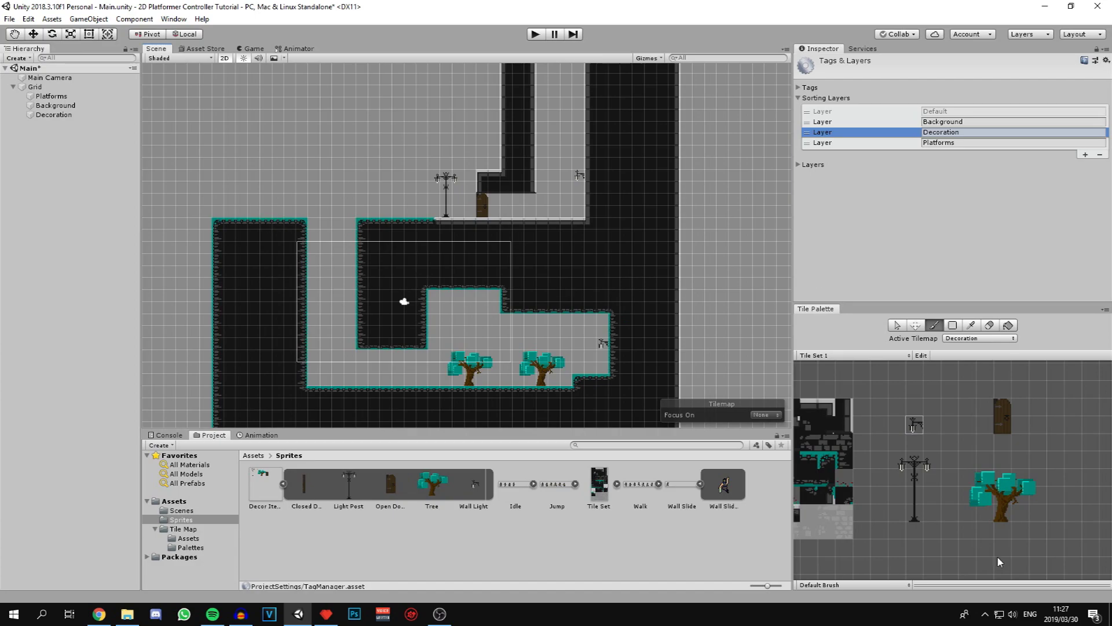
{"action": "scroll", "coordinate": [823, 513], "scroll_direction": "up", "scroll_amount": 4}
{"action": "middle_click_drag", "start_coordinate": [883, 537], "coordinate": [1029, 471]}
{"action": "scroll", "coordinate": [1029, 470], "scroll_direction": "up", "scroll_amount": 2}
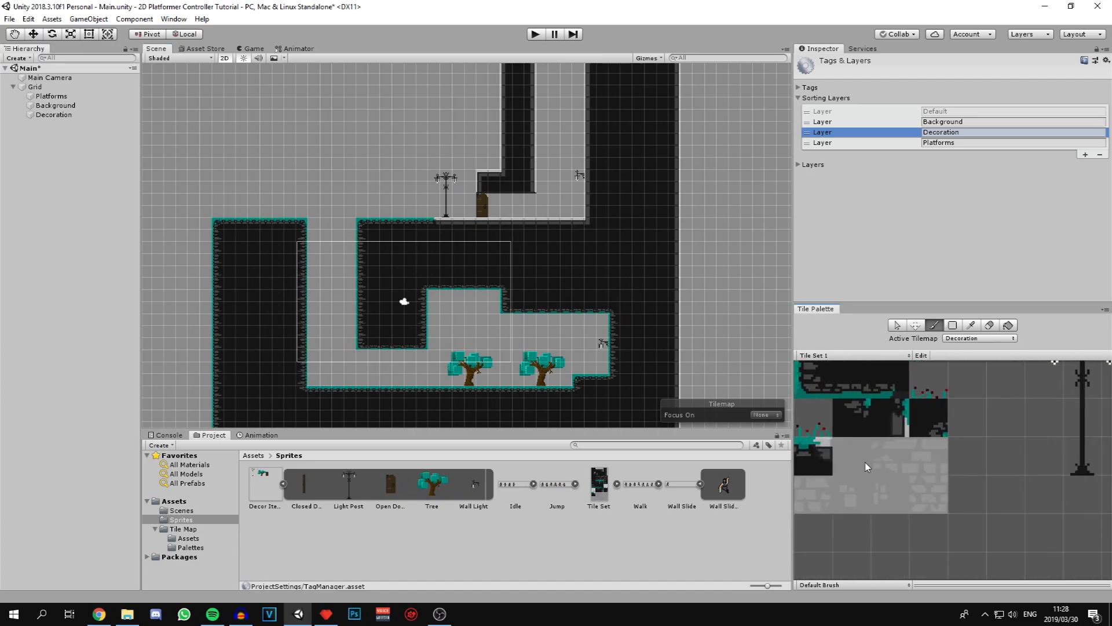
{"action": "middle_click_drag", "start_coordinate": [873, 430], "coordinate": [897, 485]}
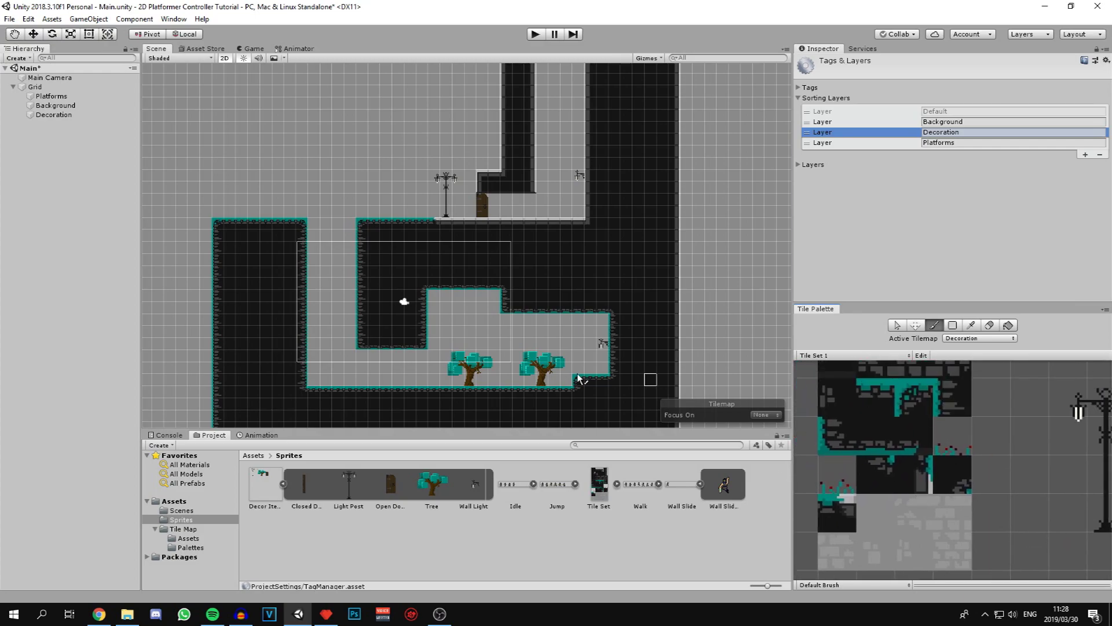
{"action": "left_click", "coordinate": [964, 447]}
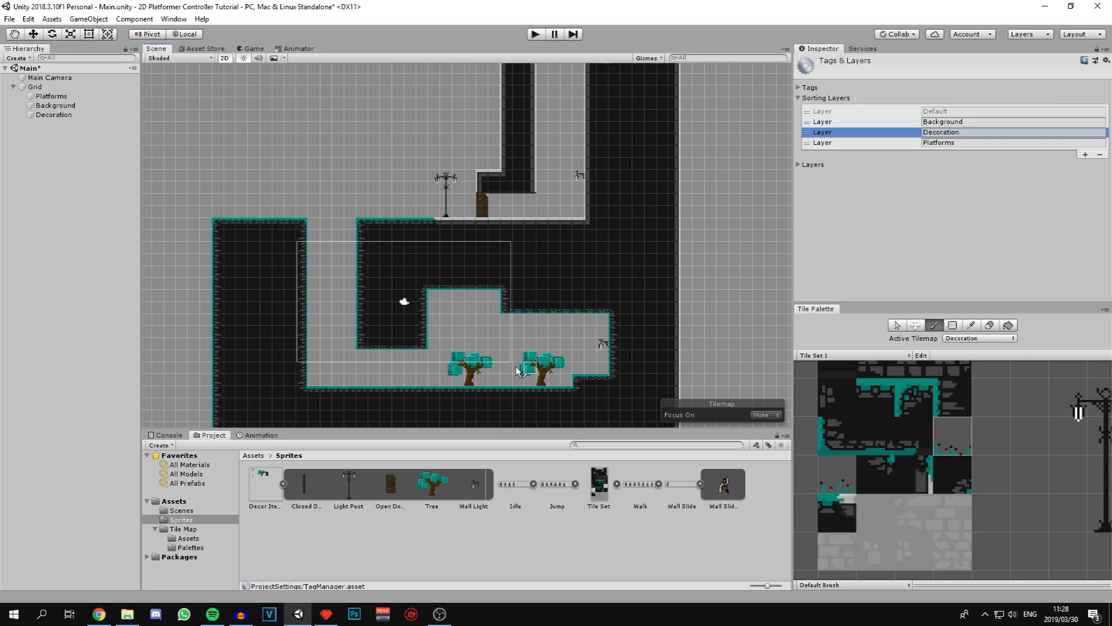
- Add a new 2D Tilemap under Grid and name it Foreground Decoration
{"action": "left_click", "coordinate": [37, 87]}
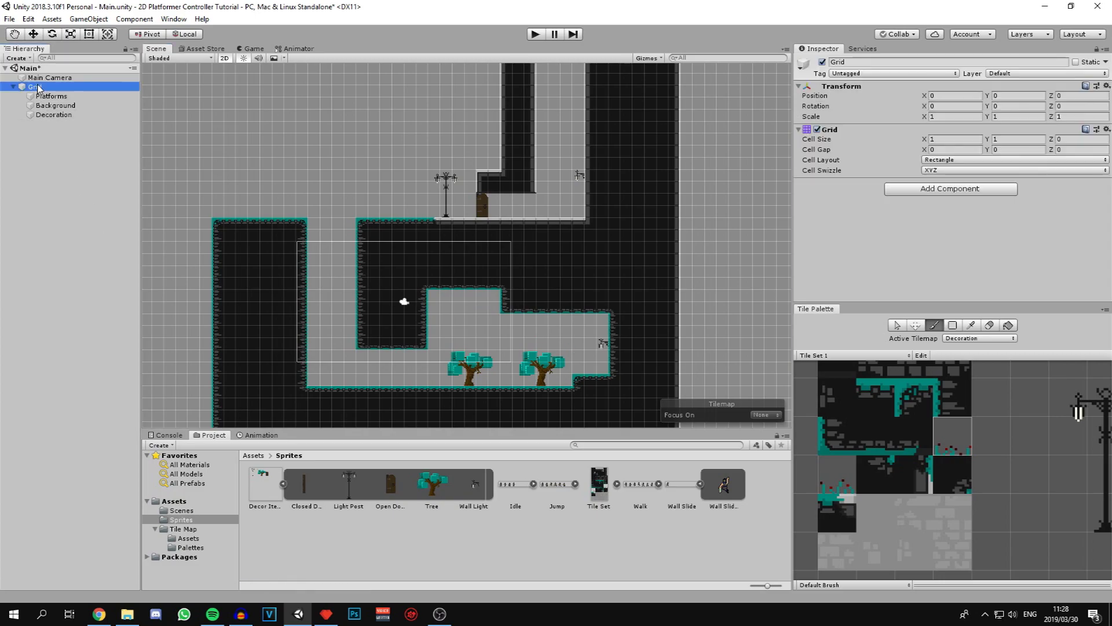
{"action": "right_click", "coordinate": [37, 87]}
{"action": "mouse_move", "coordinate": [96, 194]}
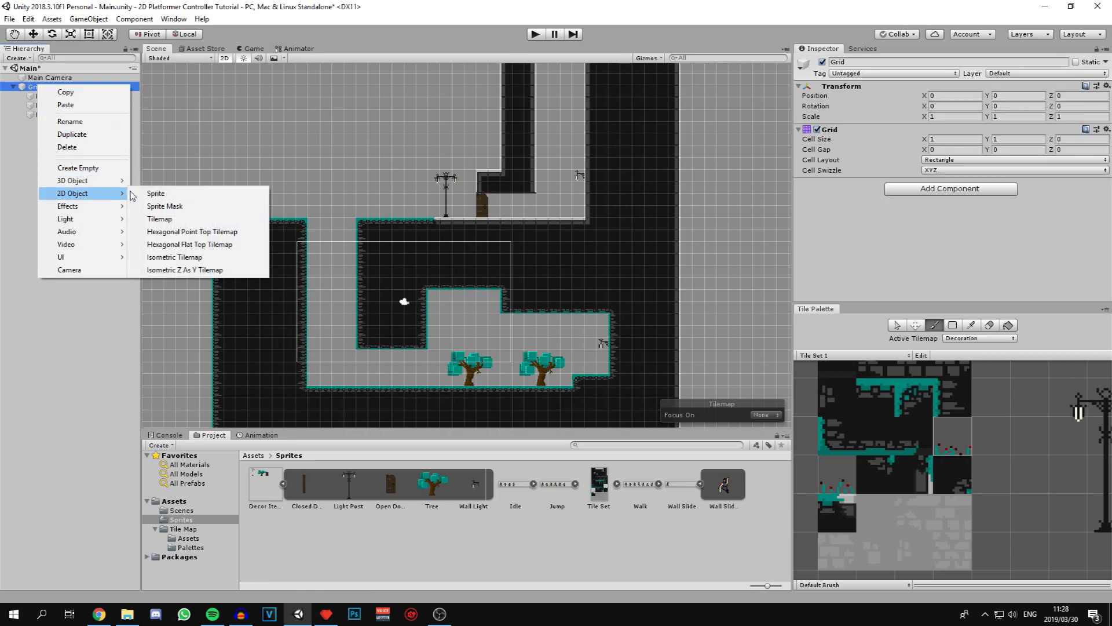
{"action": "left_click", "coordinate": [179, 217]}
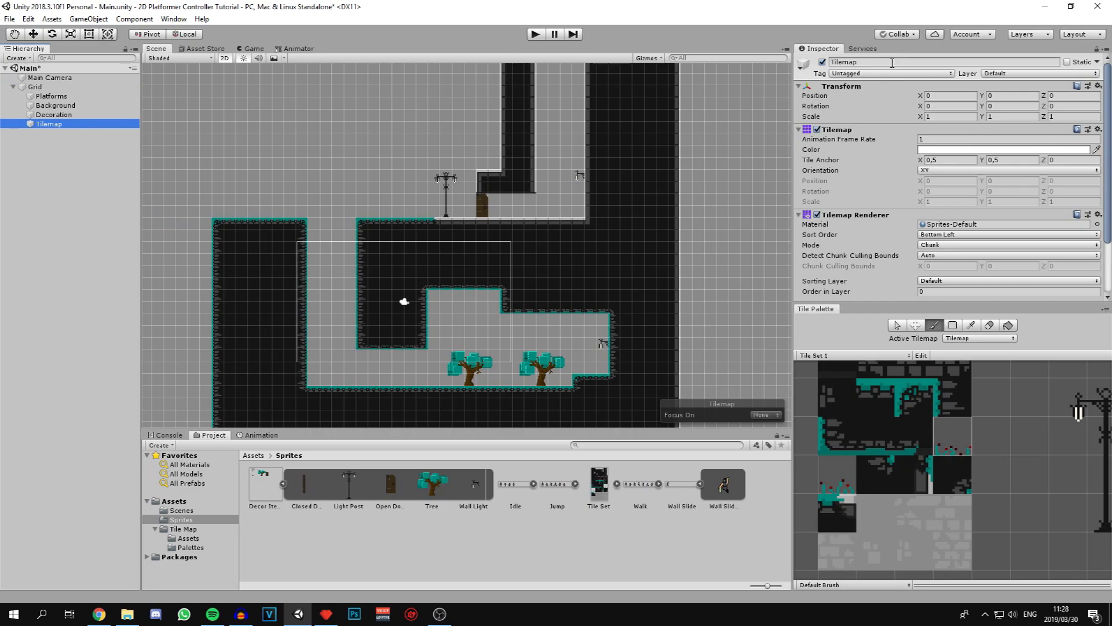
{"action": "left_click", "coordinate": [892, 63]}
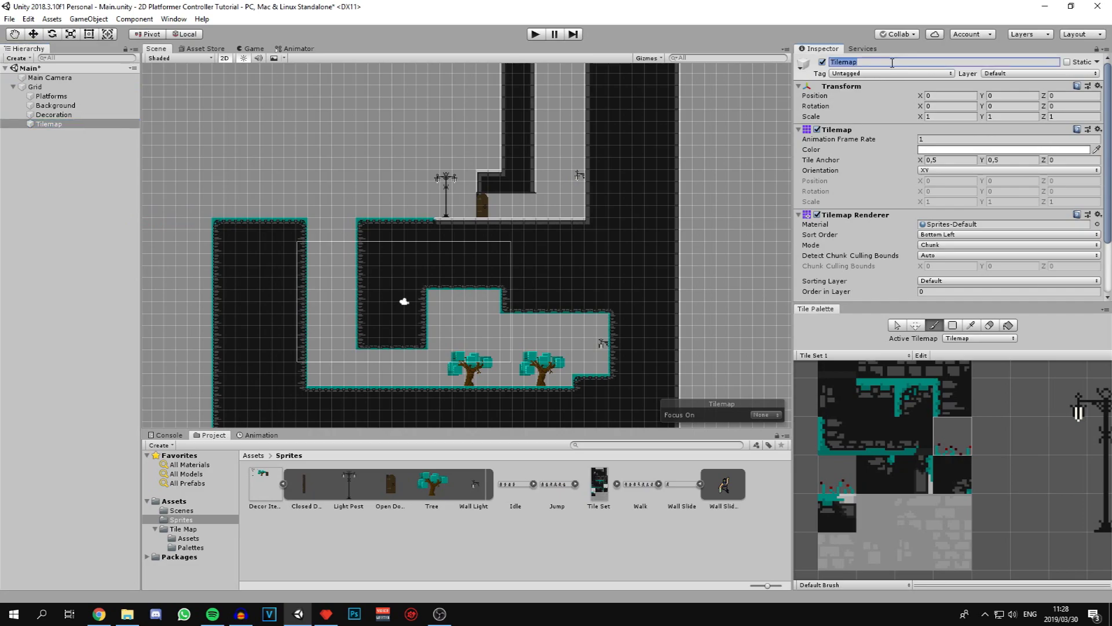
{"action": "type", "text": "Foreground Decoration"}
{"action": "key", "text": "Return"}
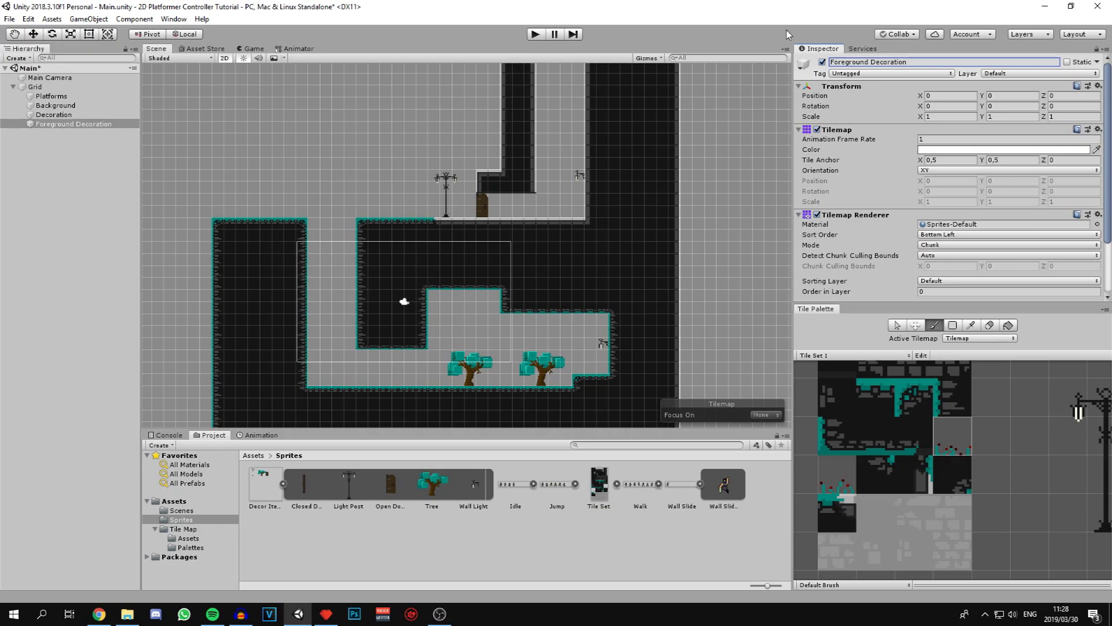
- Add a sorting layer named Foreground Decoration from the Foreground Decoration tilemap's renderer settings
{"action": "left_click", "coordinate": [42, 124]}
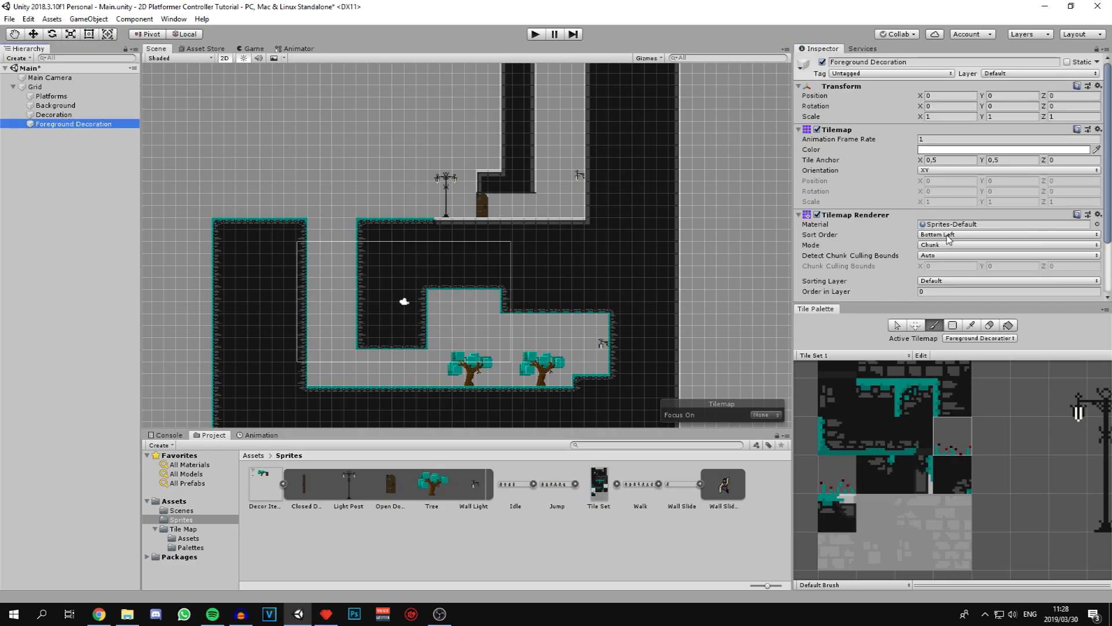
{"action": "scroll", "coordinate": [948, 240], "scroll_direction": "down", "scroll_amount": 3}
{"action": "left_click", "coordinate": [935, 212]}
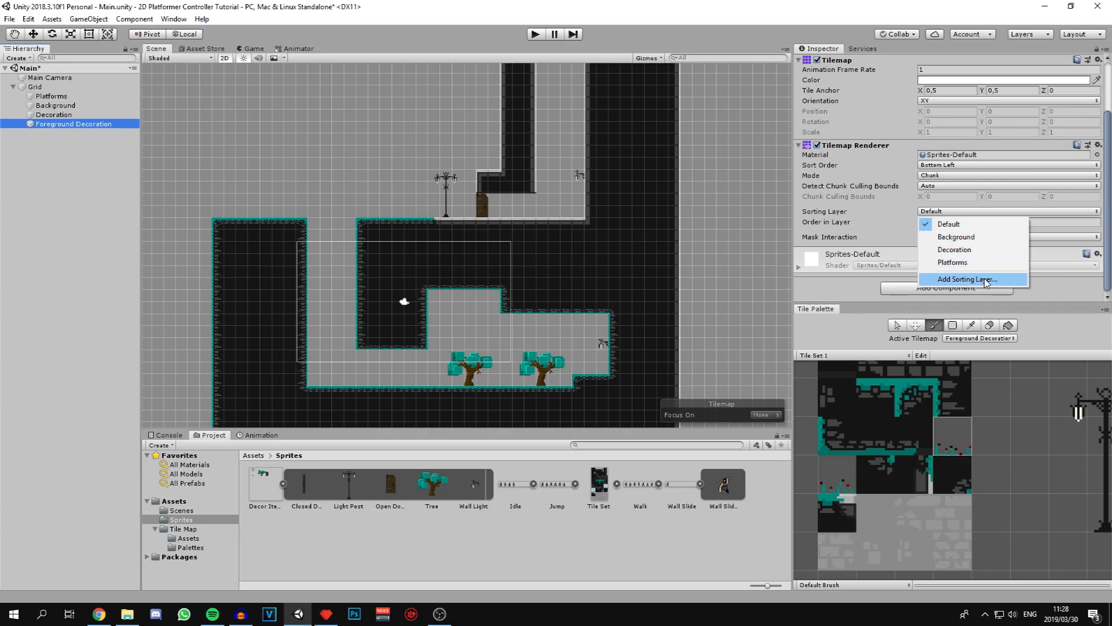
{"action": "left_click", "coordinate": [986, 281]}
{"action": "left_click", "coordinate": [1085, 155]}
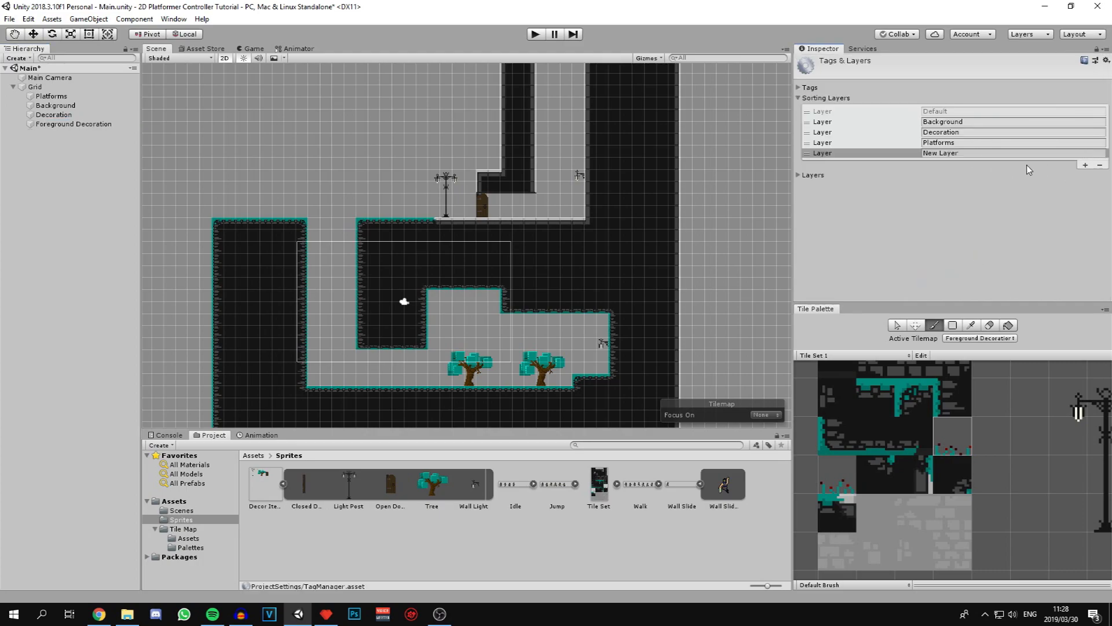
{"action": "left_click", "coordinate": [1001, 154]}
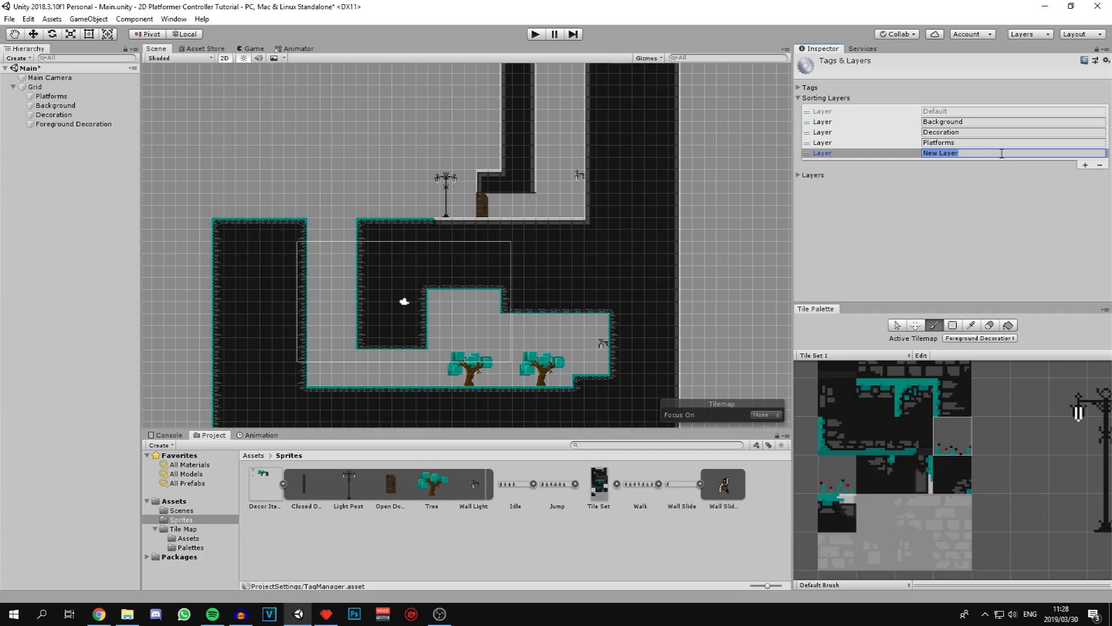
{"action": "type", "text": "Foreground Decoration"}
- Add a Player sorting layer and place it between Platforms and Foreground Decoration
{"action": "left_click", "coordinate": [1085, 165]}
{"action": "left_click", "coordinate": [1030, 163]}
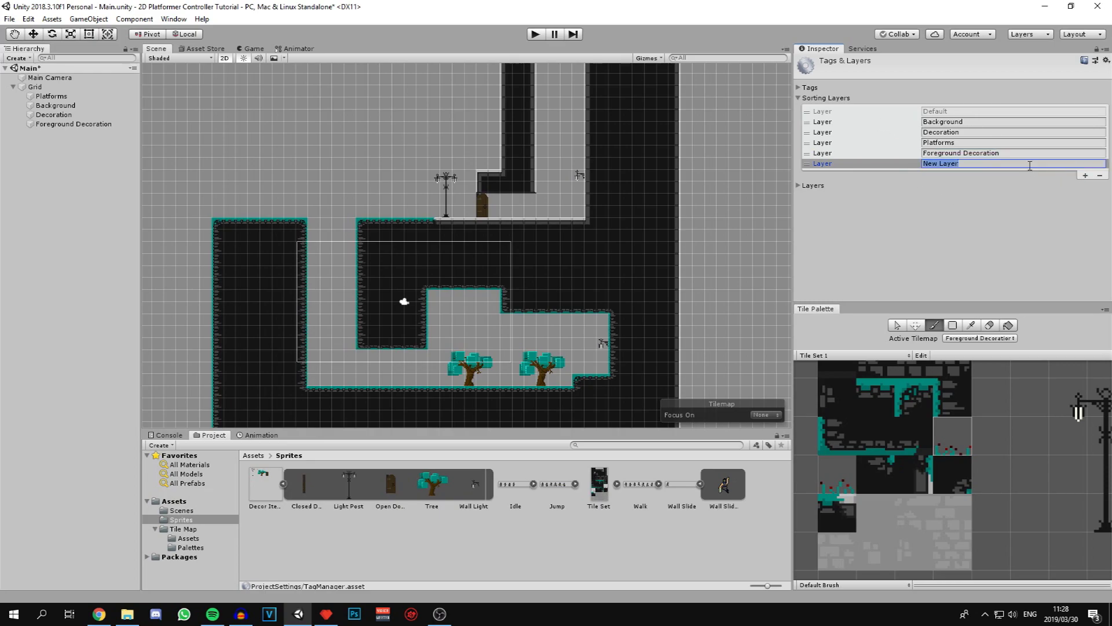
{"action": "type", "text": "Pla"}
{"action": "left_click_drag", "start_coordinate": [827, 166], "coordinate": [859, 155]}
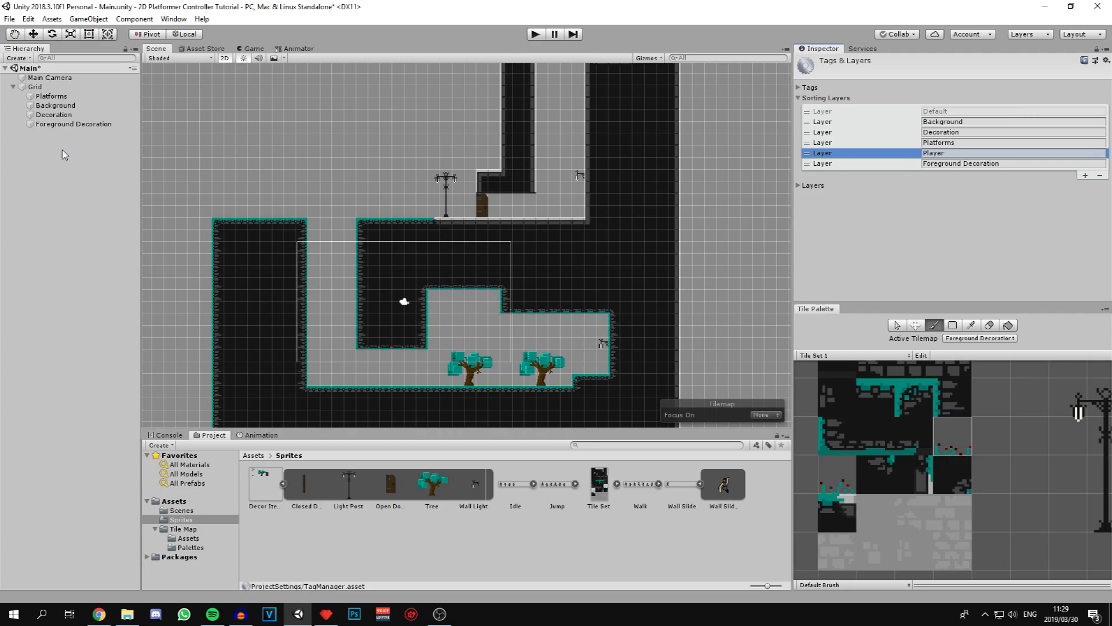
- Paint the teal flowering grass tile along the top of the left block on the Foreground Decoration tilemap
{"action": "left_click", "coordinate": [55, 124]}
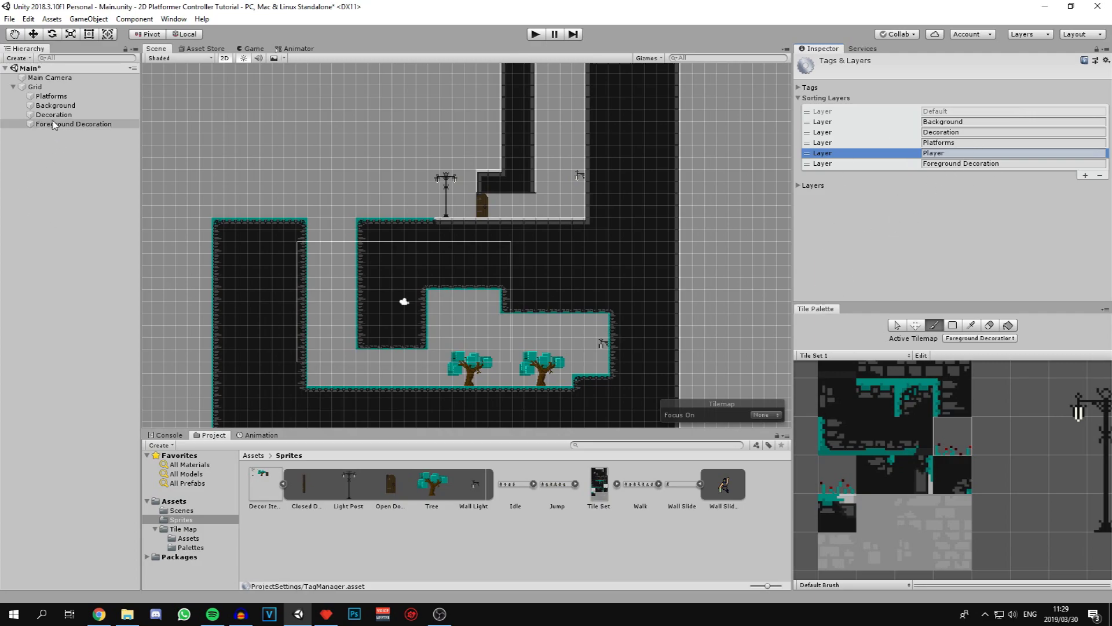
{"action": "left_click", "coordinate": [847, 478]}
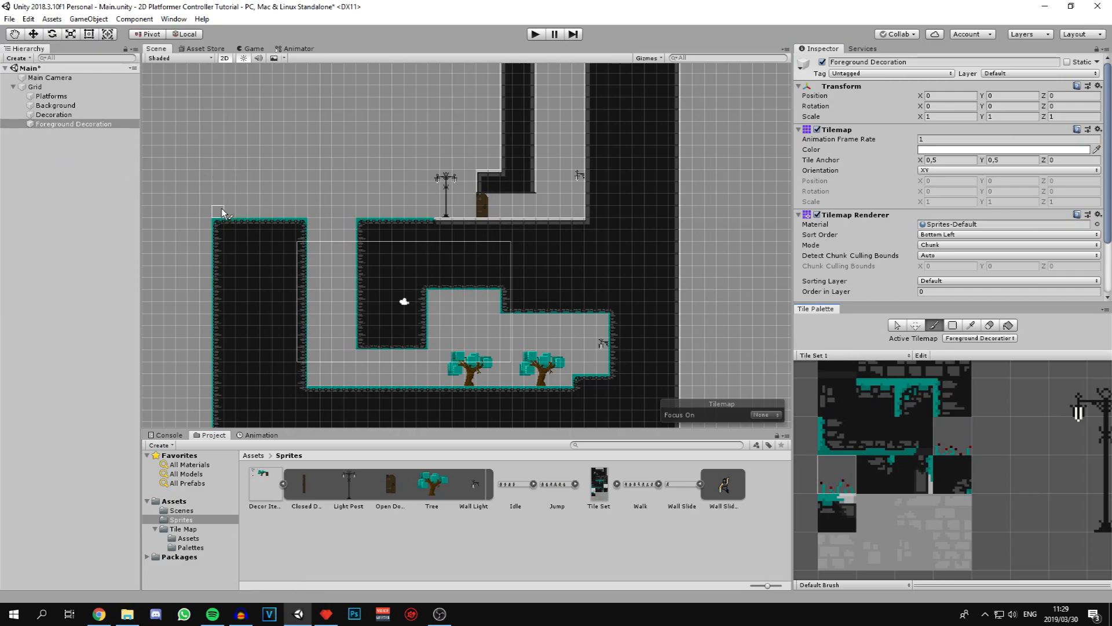
{"action": "scroll", "coordinate": [307, 261], "scroll_direction": "up", "scroll_amount": 1}
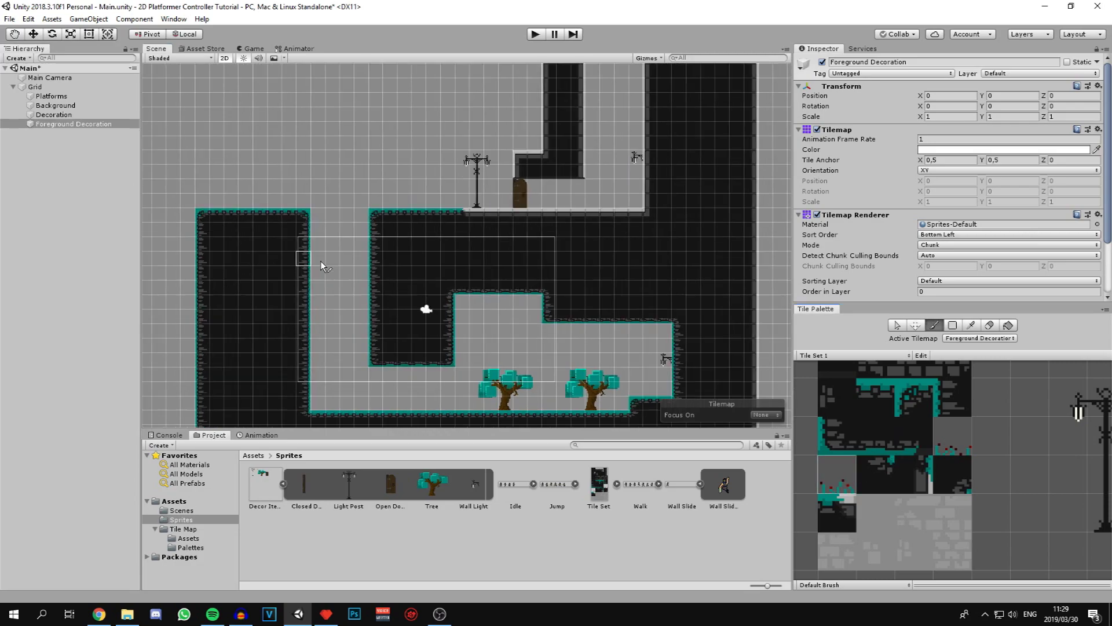
{"action": "scroll", "coordinate": [324, 257], "scroll_direction": "up", "scroll_amount": 1}
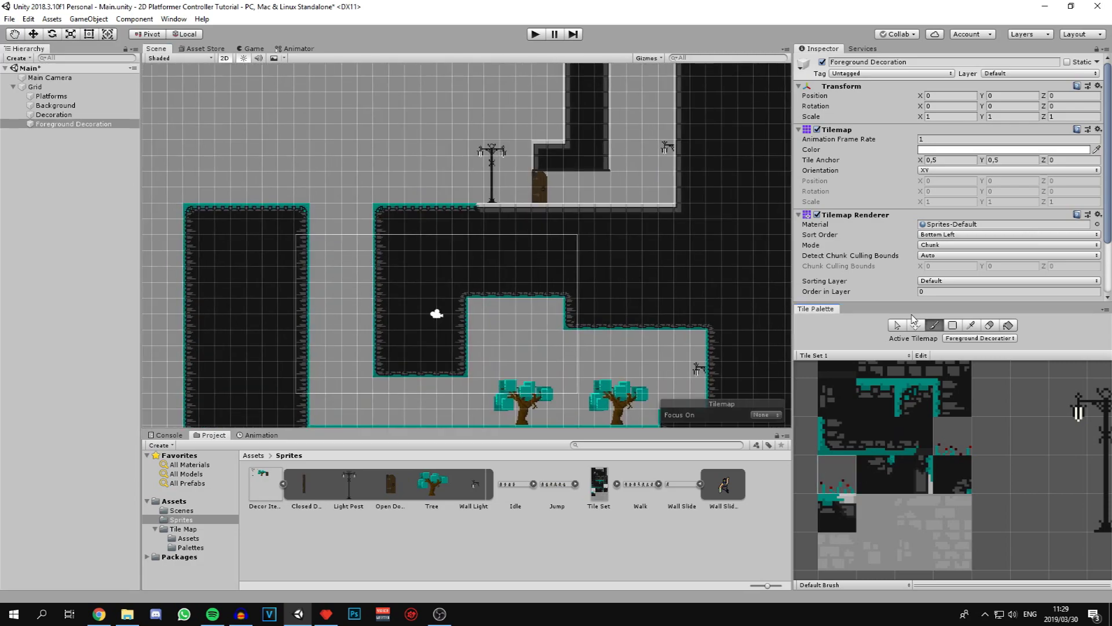
- Set the Foreground Decoration tilemap's sorting layer to Foreground Decoration
{"action": "scroll", "coordinate": [921, 260], "scroll_direction": "down", "scroll_amount": 2}
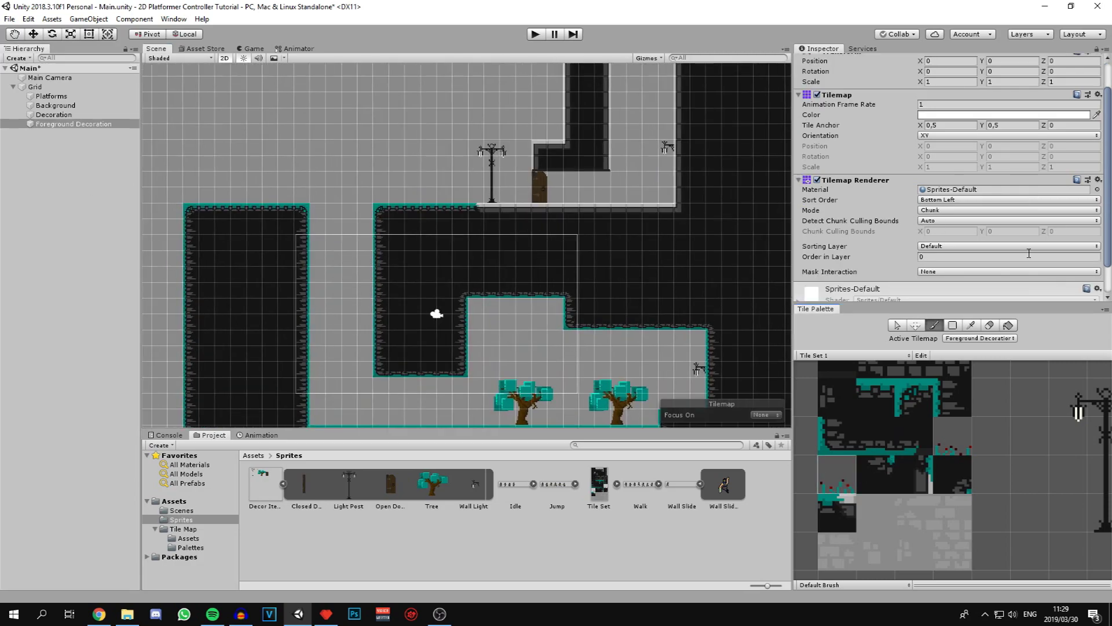
{"action": "left_click", "coordinate": [926, 246]}
{"action": "left_click", "coordinate": [967, 322]}
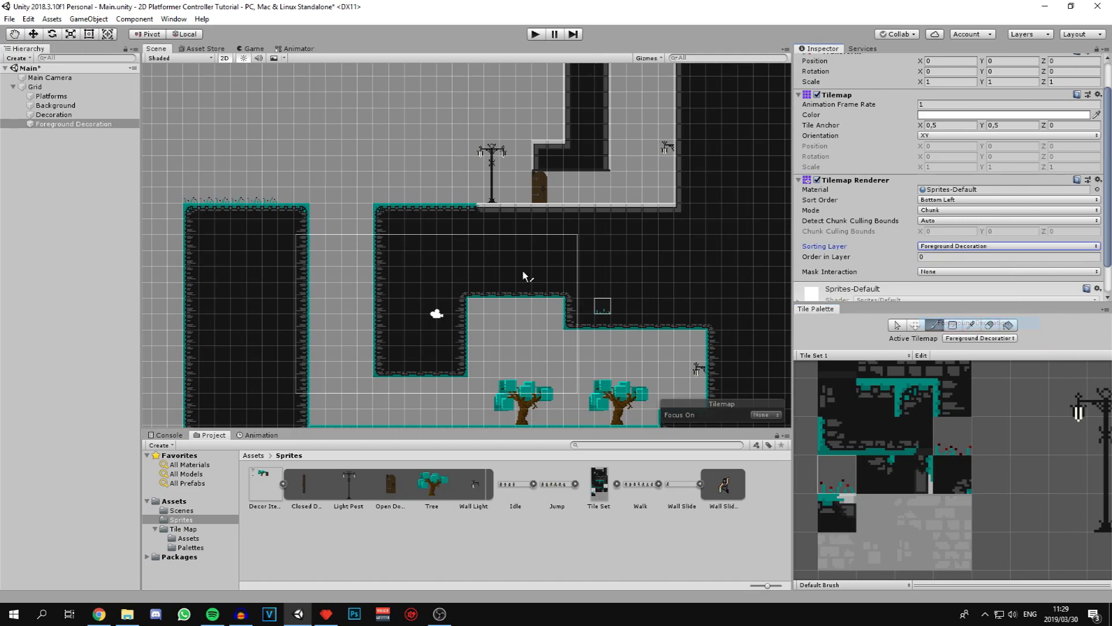
- Complete the grass on the left block's top and paint it across the teal part of the middle block's top
{"action": "scroll", "coordinate": [481, 249], "scroll_direction": "down", "scroll_amount": 1}
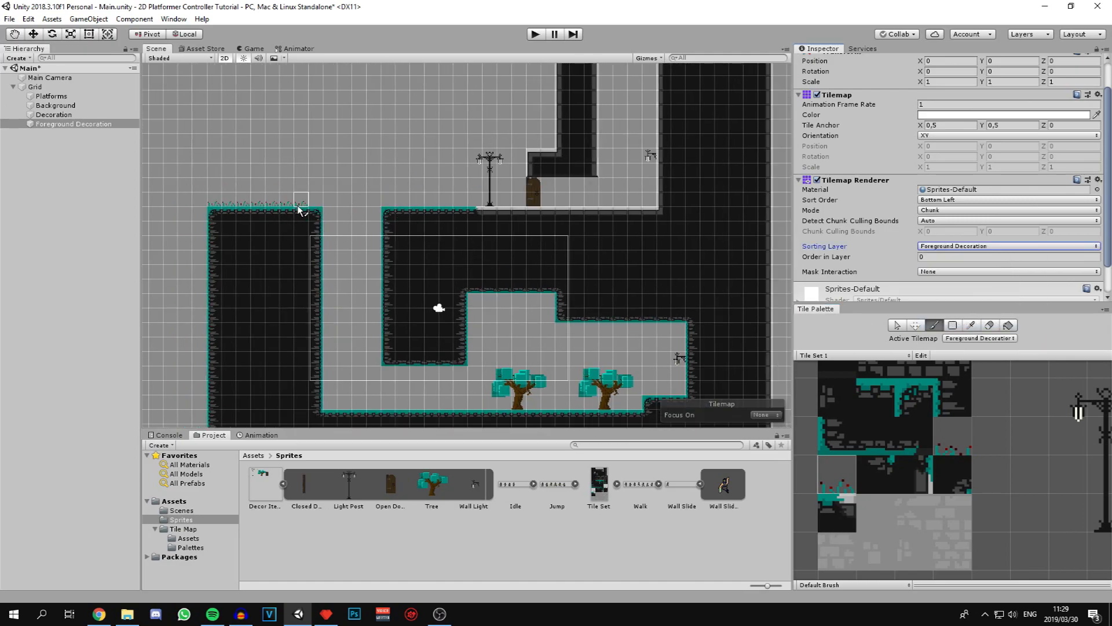
{"action": "left_click", "coordinate": [301, 207]}
{"action": "left_click_drag", "start_coordinate": [384, 207], "coordinate": [473, 203]}
- Box-fill grass tiles along the lower cave's floor and the raised step at its right end
{"action": "left_click_drag", "start_coordinate": [326, 405], "coordinate": [364, 405]}
{"action": "key", "text": "ctrl+z"}
{"action": "middle_click_drag", "start_coordinate": [471, 340], "coordinate": [485, 270]}
{"action": "left_click", "coordinate": [951, 326]}
{"action": "left_click_drag", "start_coordinate": [345, 335], "coordinate": [678, 323]}
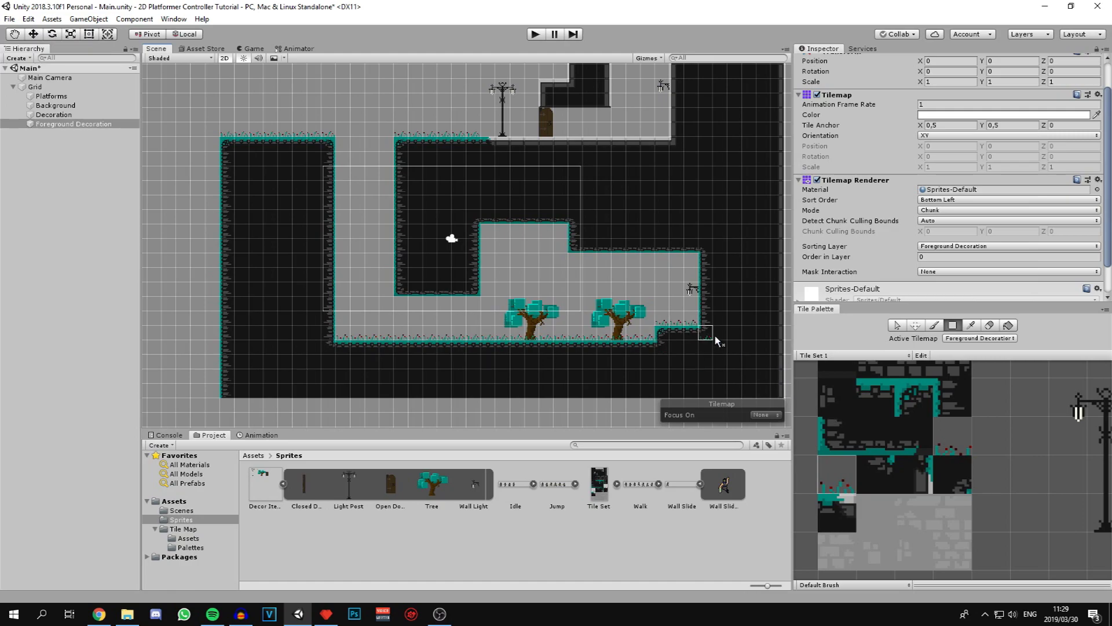
- Pick the small red flowers tile from the palette and bring the whole level into view
{"action": "left_click", "coordinate": [940, 452]}
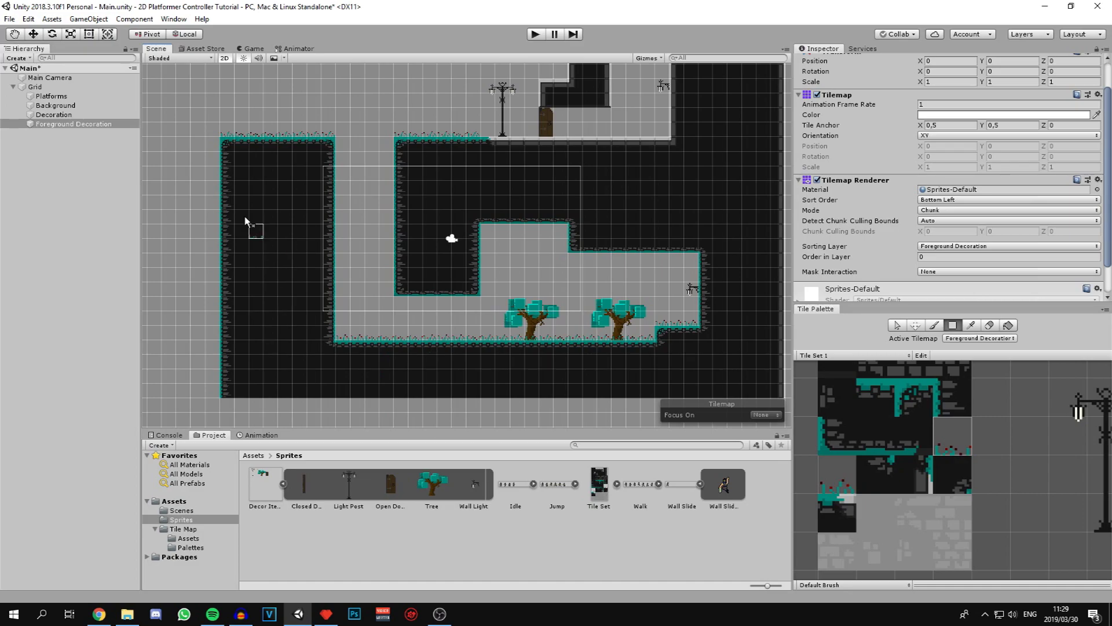
{"action": "scroll", "coordinate": [410, 151], "scroll_direction": "down", "scroll_amount": 1}
{"action": "middle_click_drag", "start_coordinate": [534, 181], "coordinate": [494, 269]}
{"action": "scroll", "coordinate": [471, 295], "scroll_direction": "down", "scroll_amount": 6}
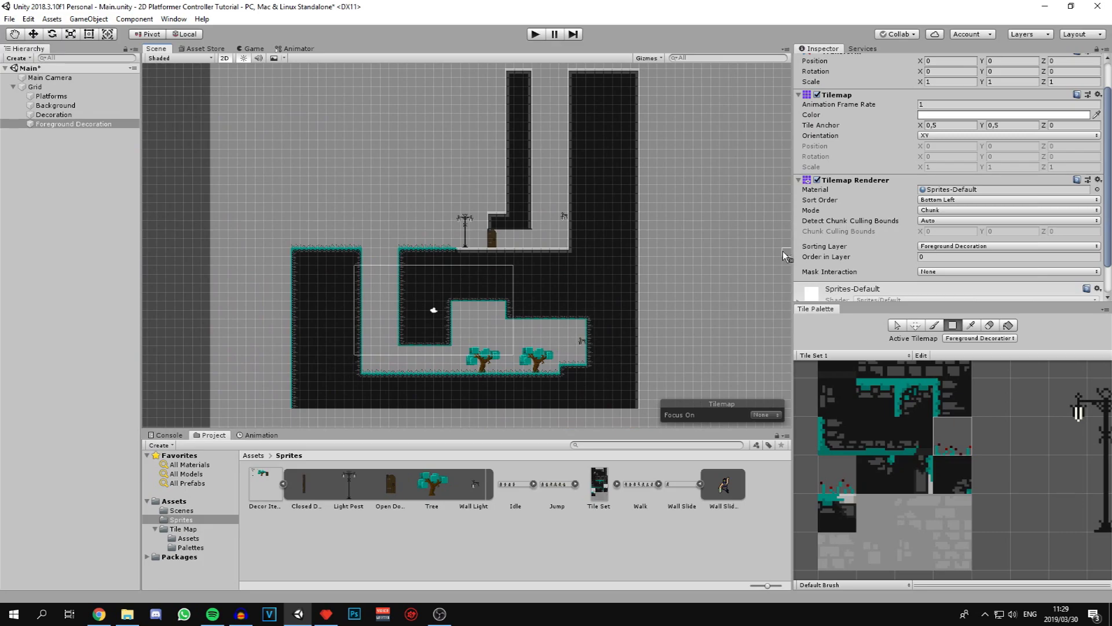